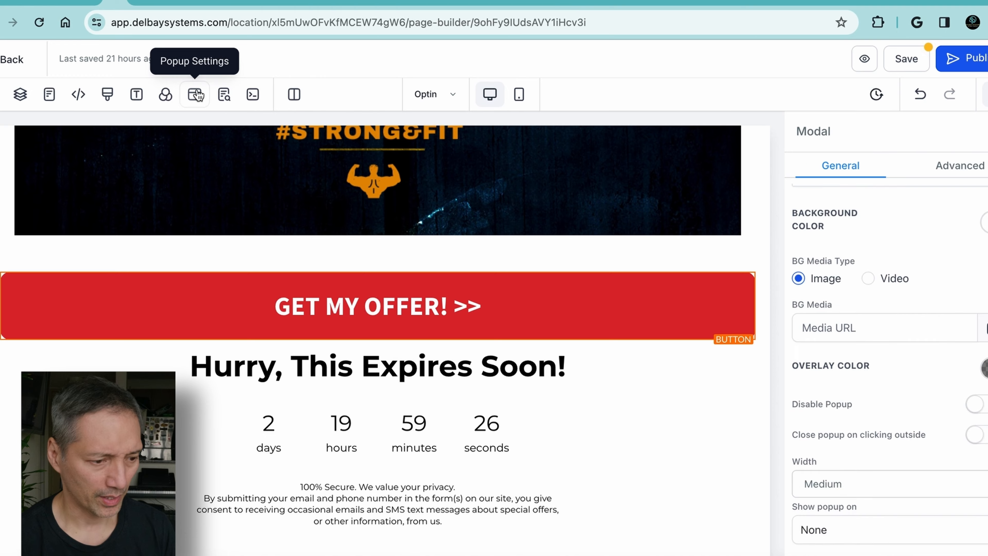
Show the page's popup, look through its opt-in form fields and gym image, and close the popup
scroll(276, 280, "down", 6)
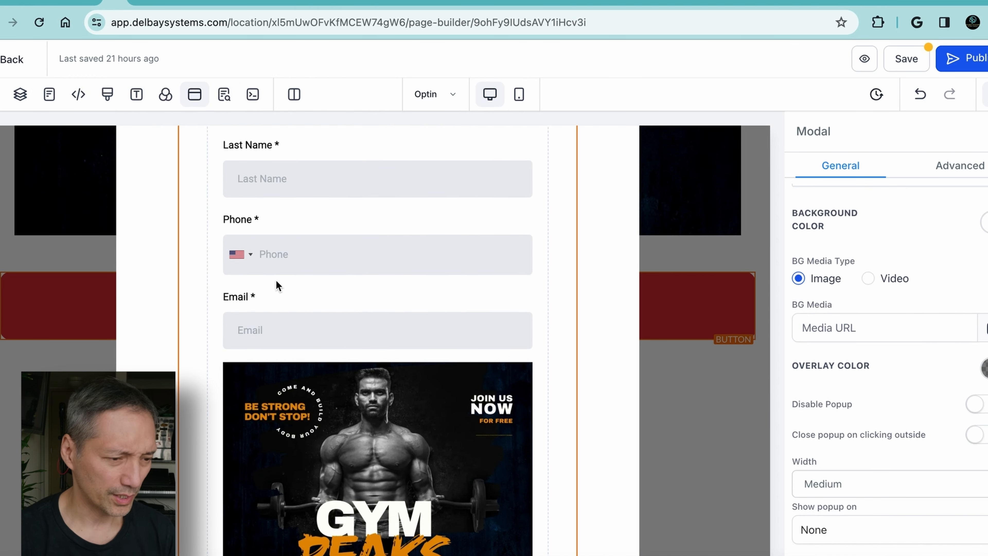
scroll(276, 279, "down", 4)
scroll(276, 281, "up", 10)
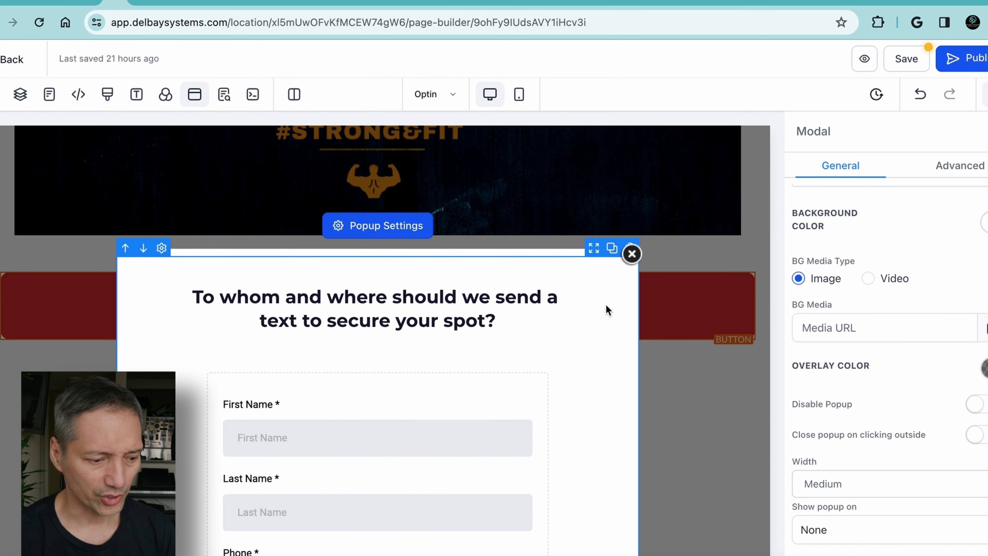
left_click(631, 255)
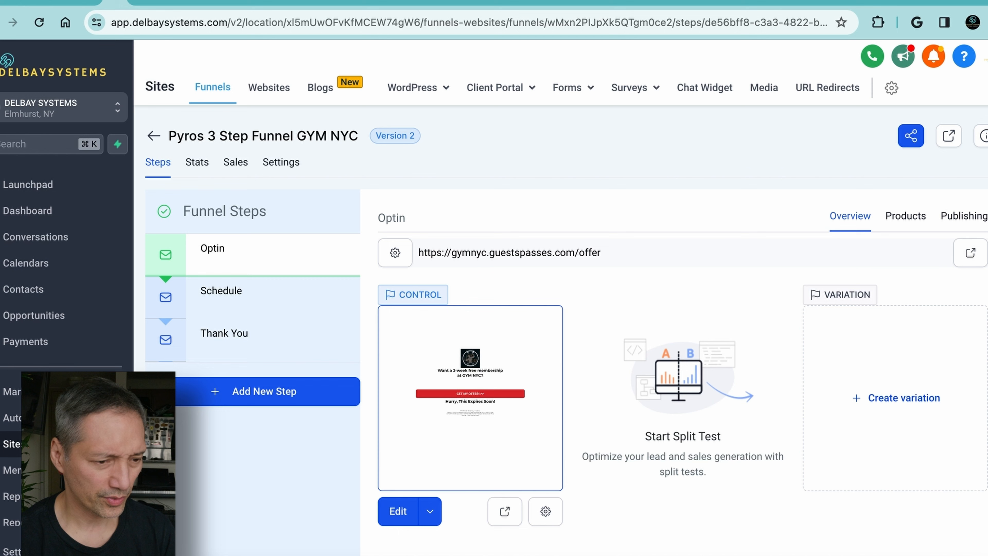
Create a new form from scratch in the form builder and return to the forms list
mouse_move(581, 86)
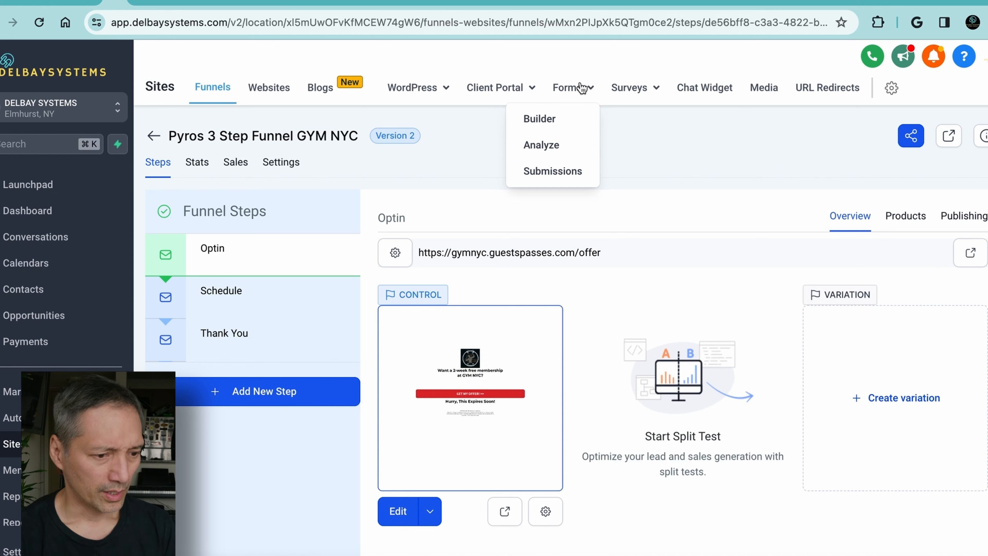
left_click(547, 122)
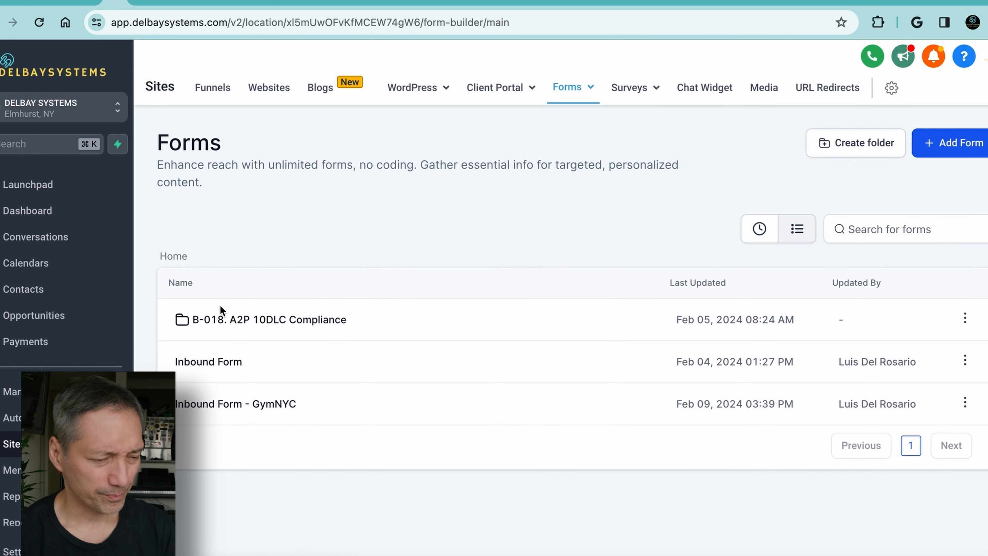
left_click(956, 143)
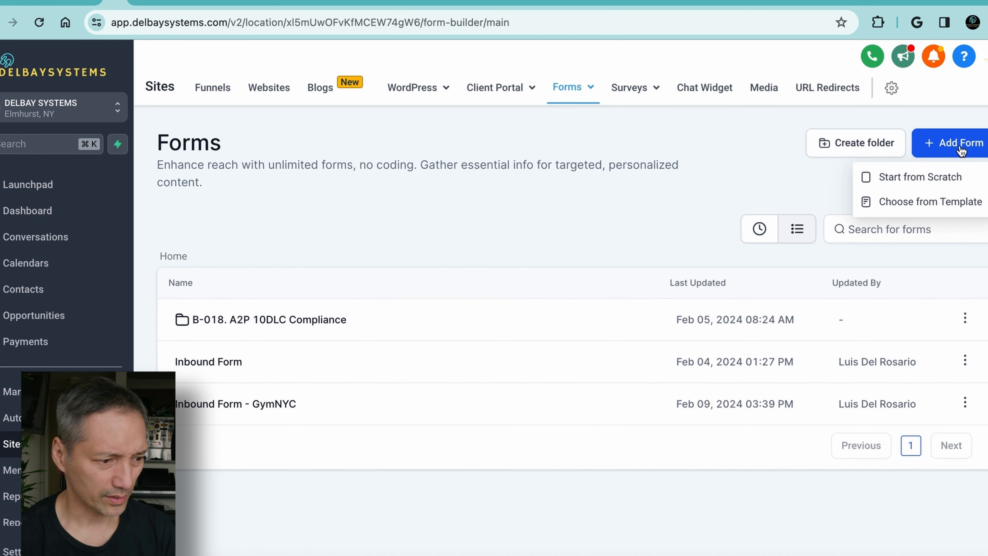
left_click(929, 179)
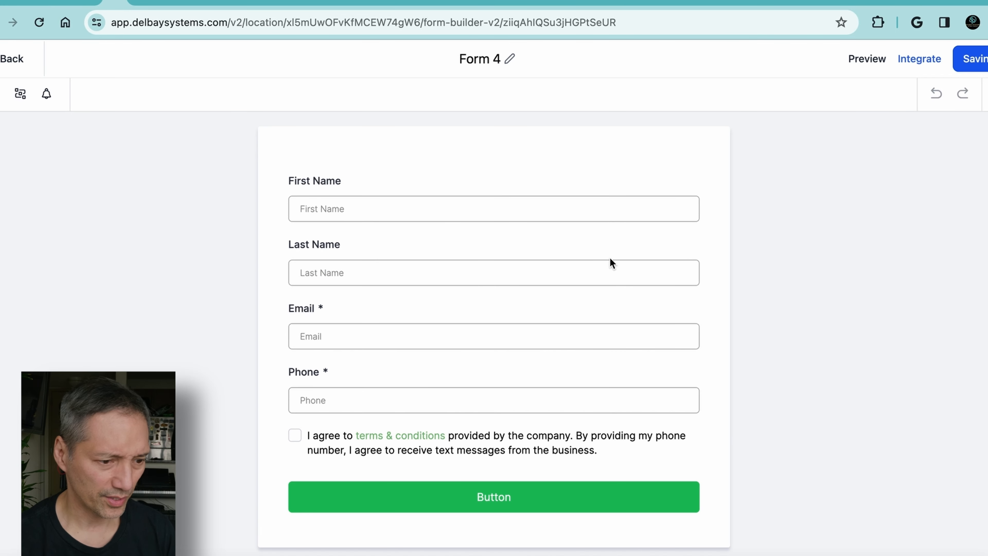
left_click(18, 60)
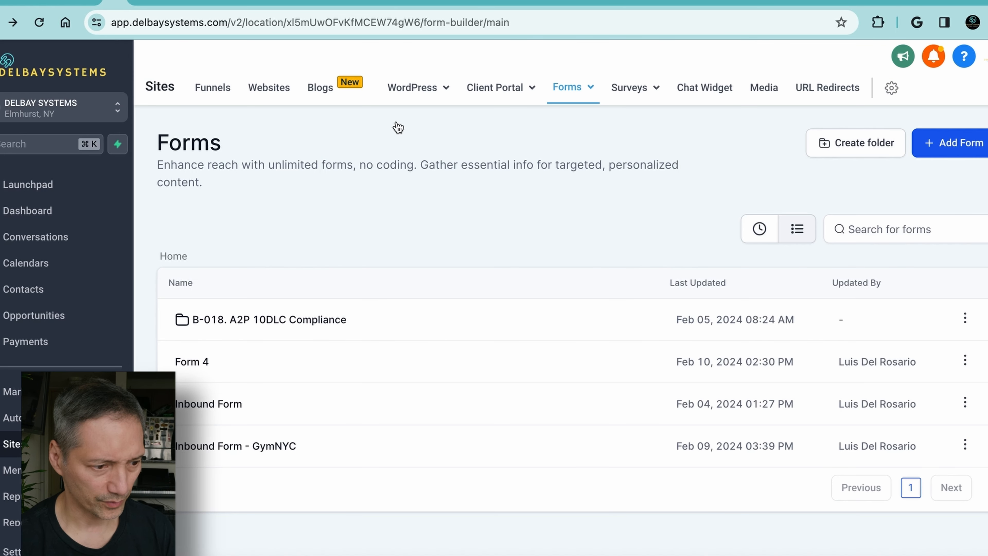
Open the Inbound Form - GymNYC form and examine its fields, gym image settings and submit area
left_click(221, 446)
scroll(529, 342, "down", 5)
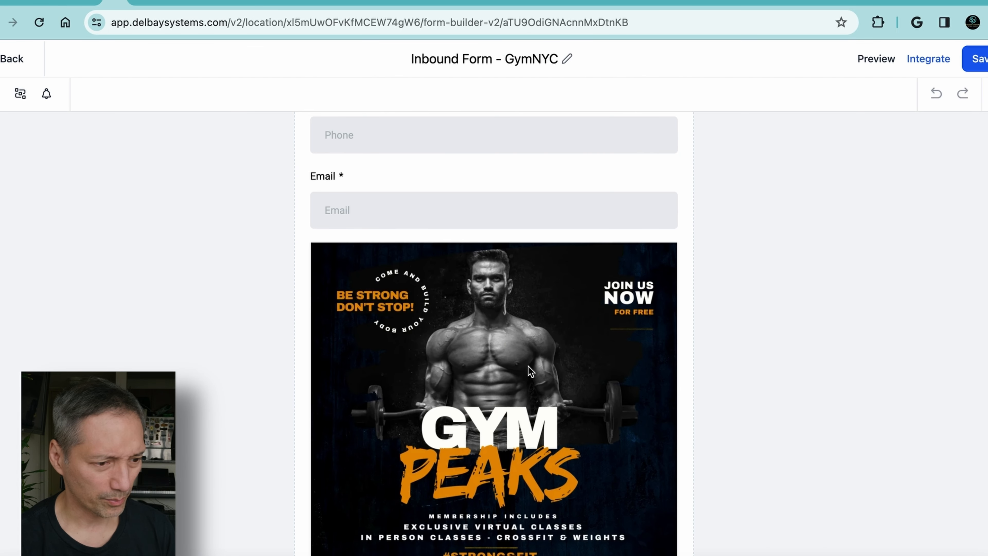
left_click(531, 371)
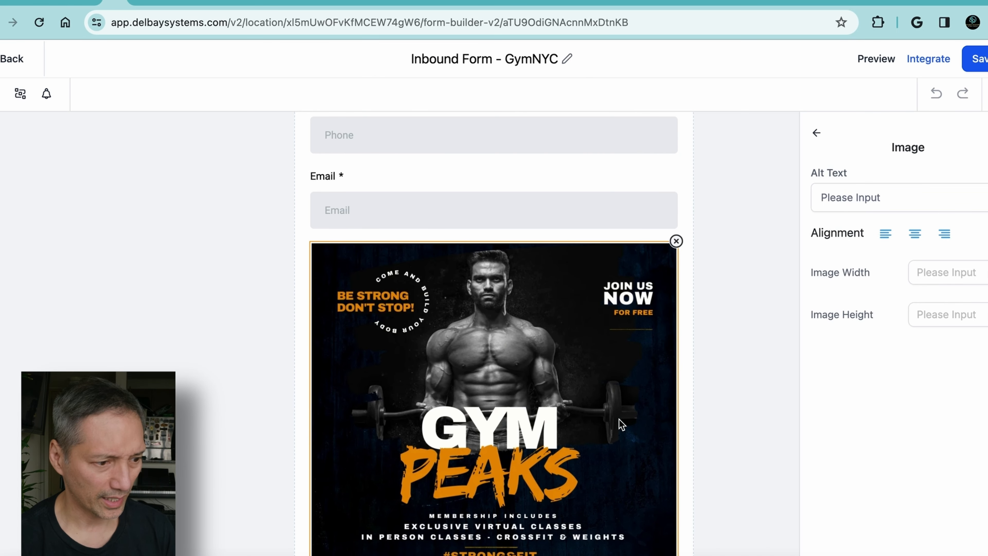
scroll(619, 424, "down", 3)
scroll(620, 424, "down", 2)
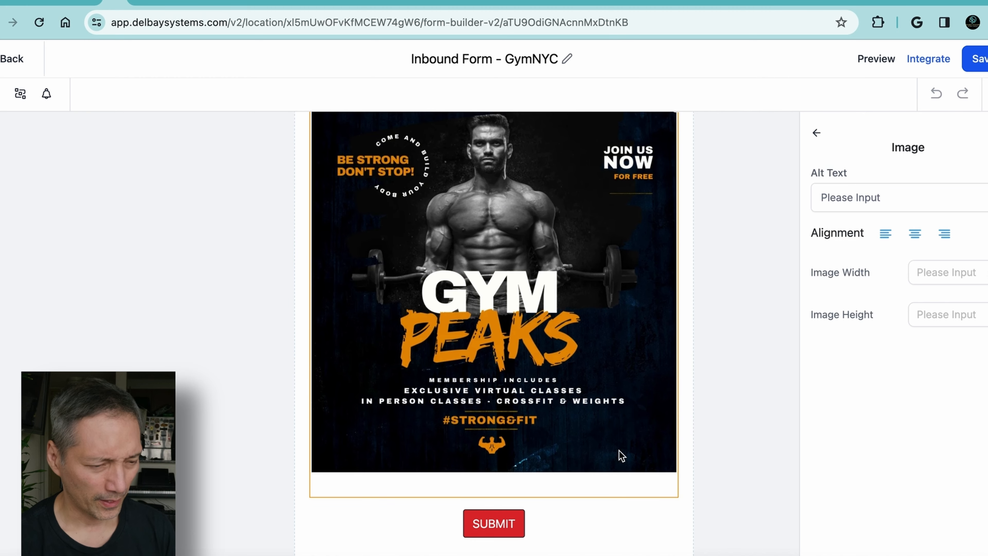
scroll(492, 463, "down", 3)
scroll(538, 386, "up", 10)
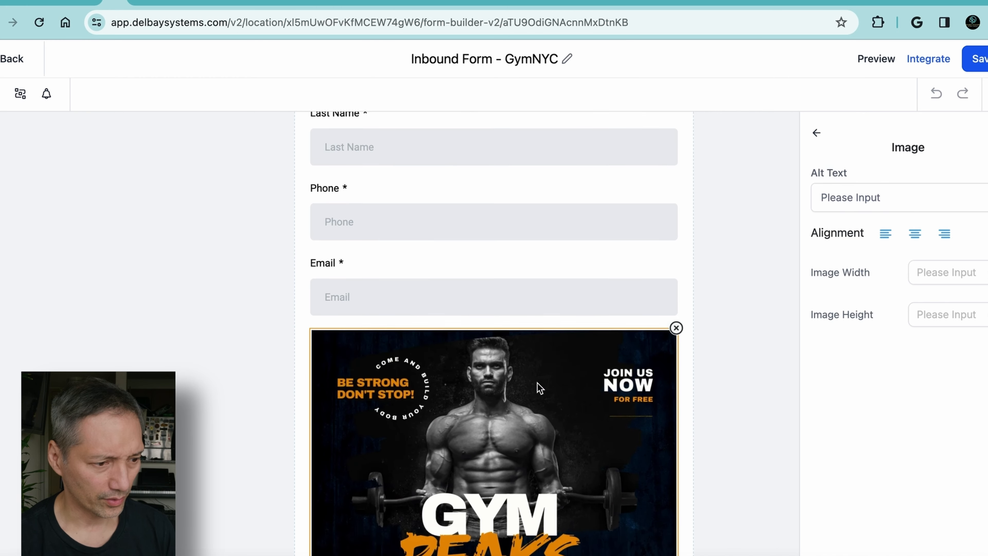
scroll(536, 387, "down", 2)
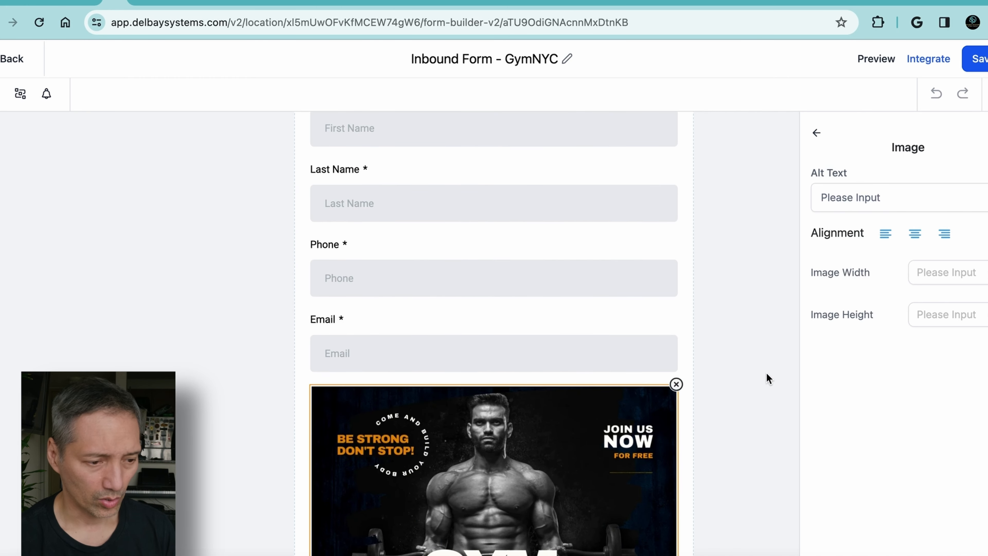
Show the form's Quick Add elements and look through the contact, address and customization options
left_click(1, 94)
scroll(111, 338, "down", 5)
scroll(112, 338, "down", 6)
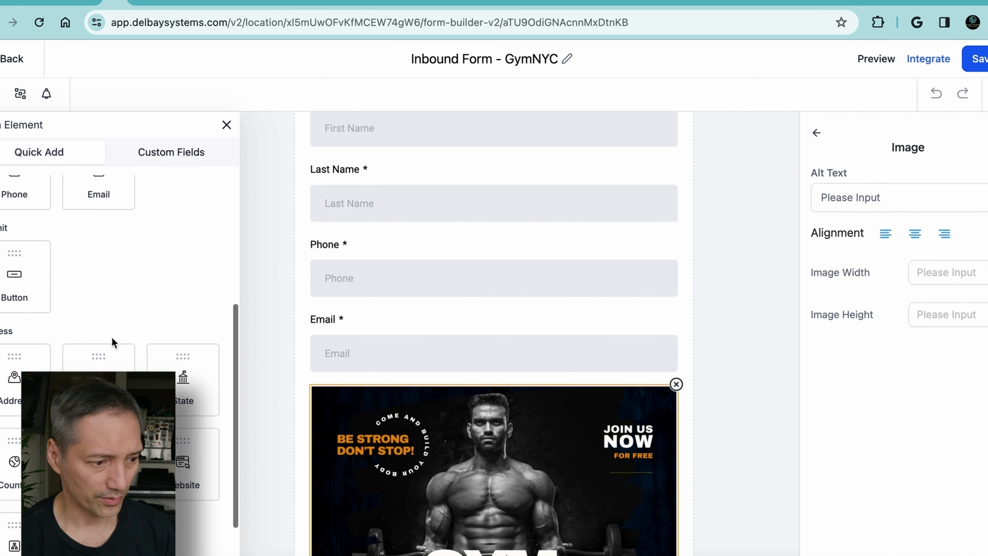
scroll(112, 342, "up", 10)
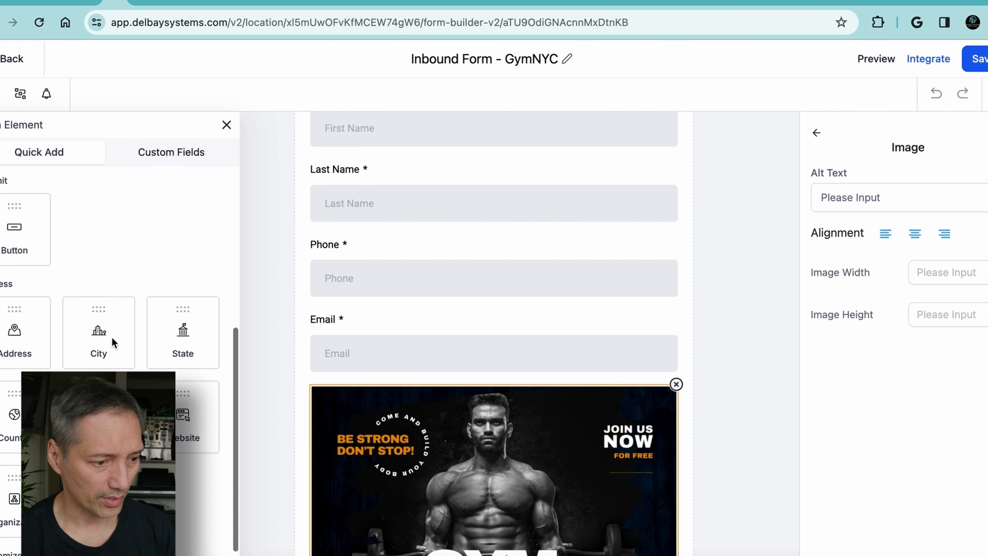
scroll(111, 338, "down", 10)
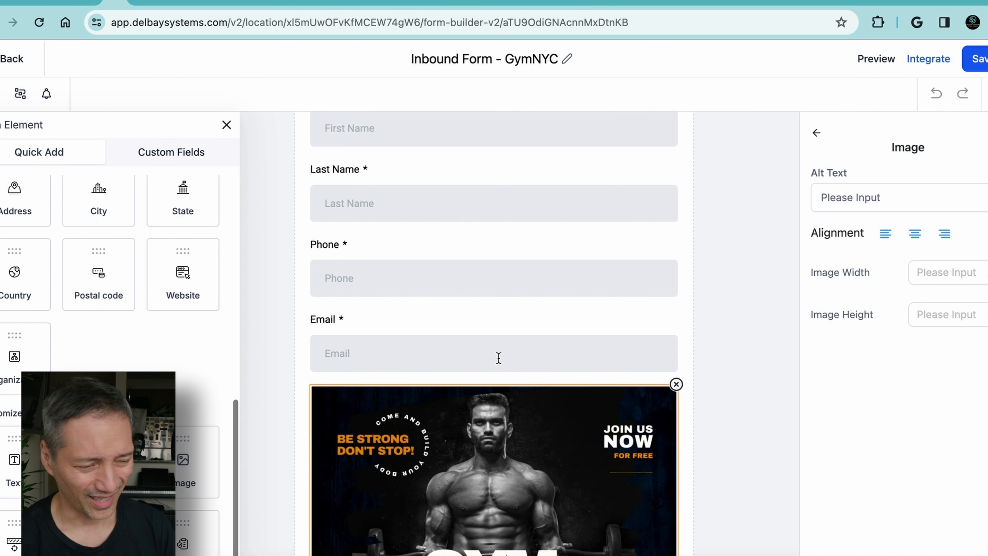
Move the SMS Optin checkbox above the SUBMIT button and save the form
scroll(499, 357, "down", 5)
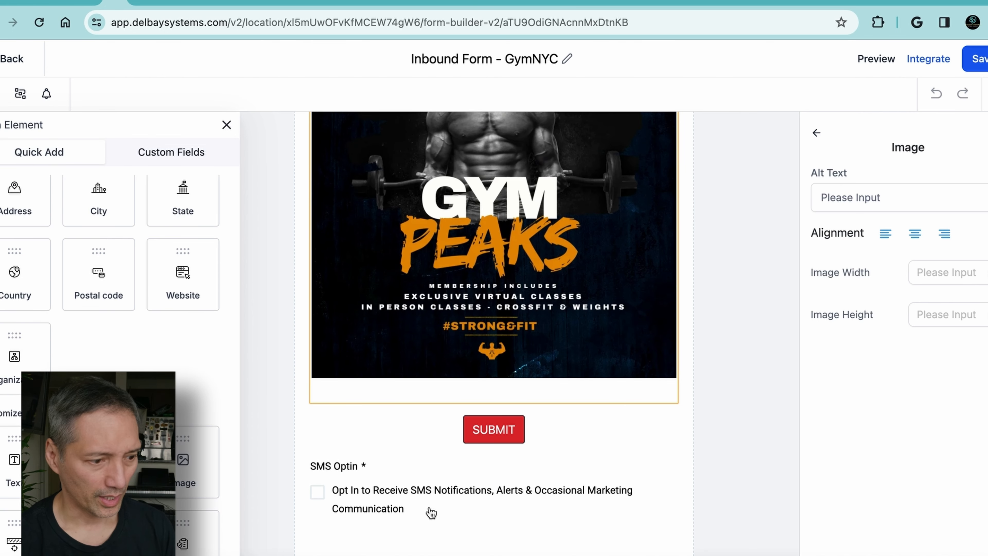
left_click(324, 498)
left_click(547, 433)
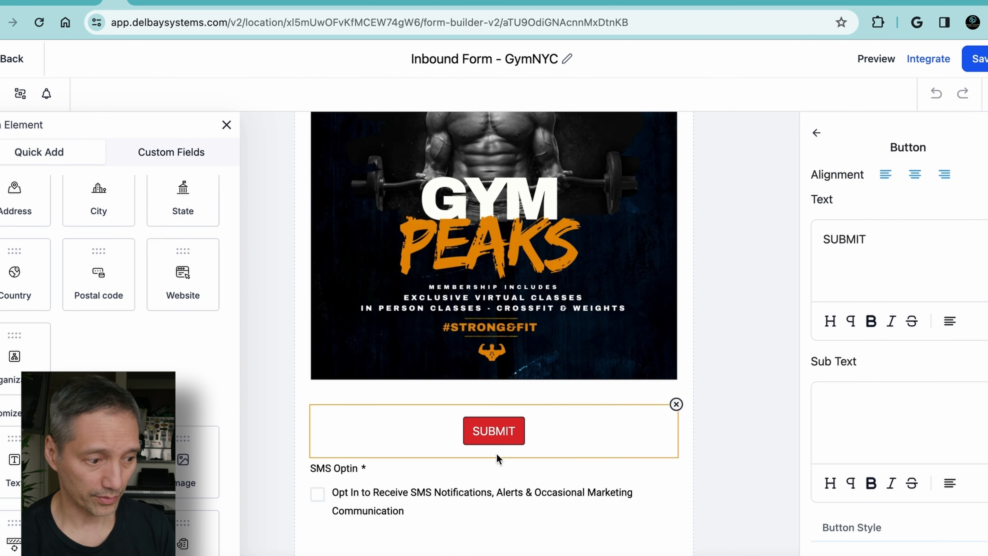
left_click(538, 502)
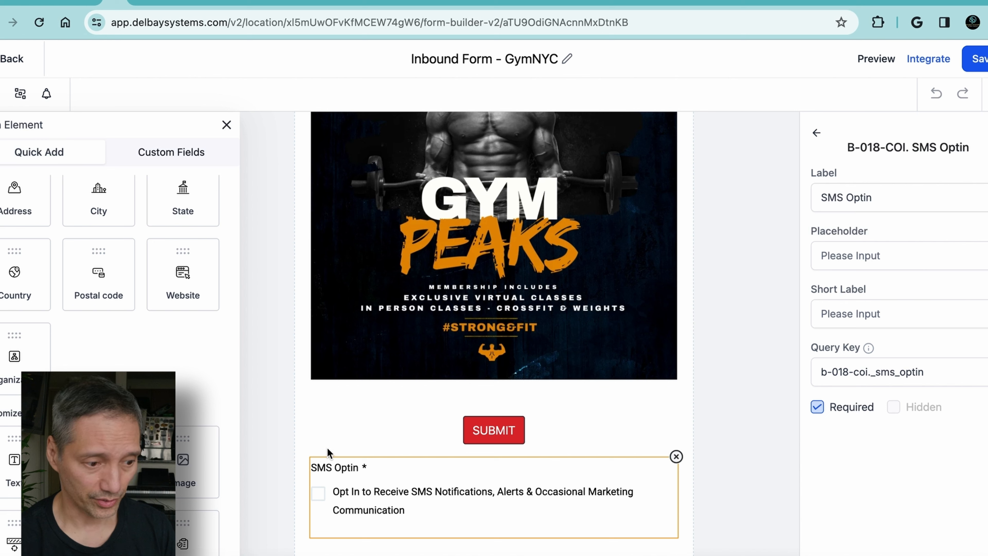
left_click_drag(419, 488, 429, 431)
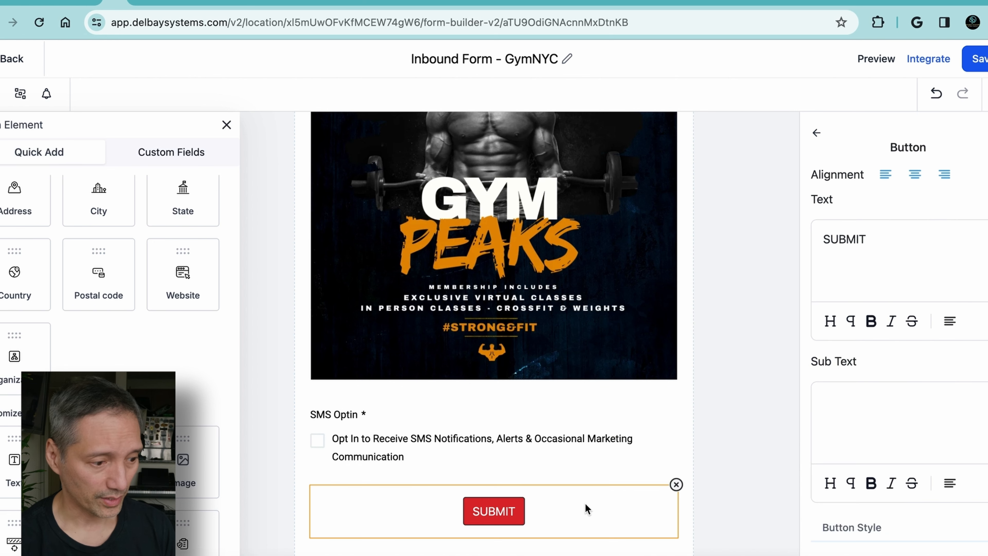
left_click(981, 60)
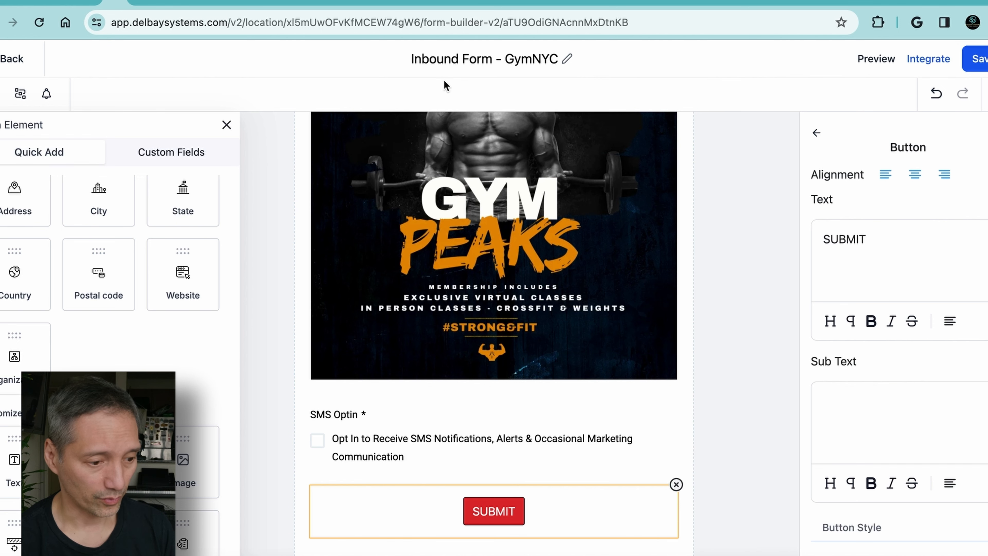
Return to the funnels list and open the Optin page of Pyros 3 Step Funnel GYM NYC for editing
left_click(4, 58)
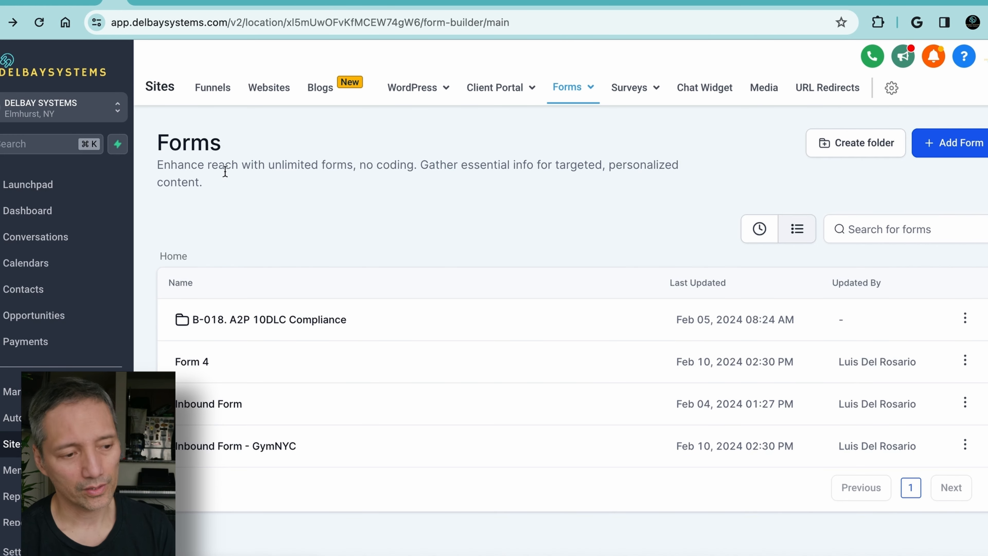
left_click(215, 97)
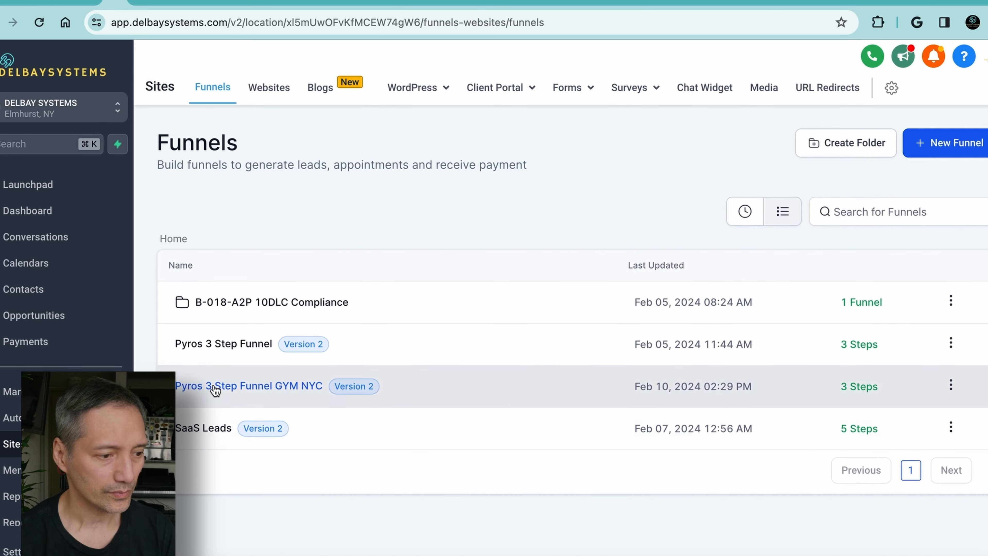
left_click(214, 386)
left_click(397, 511)
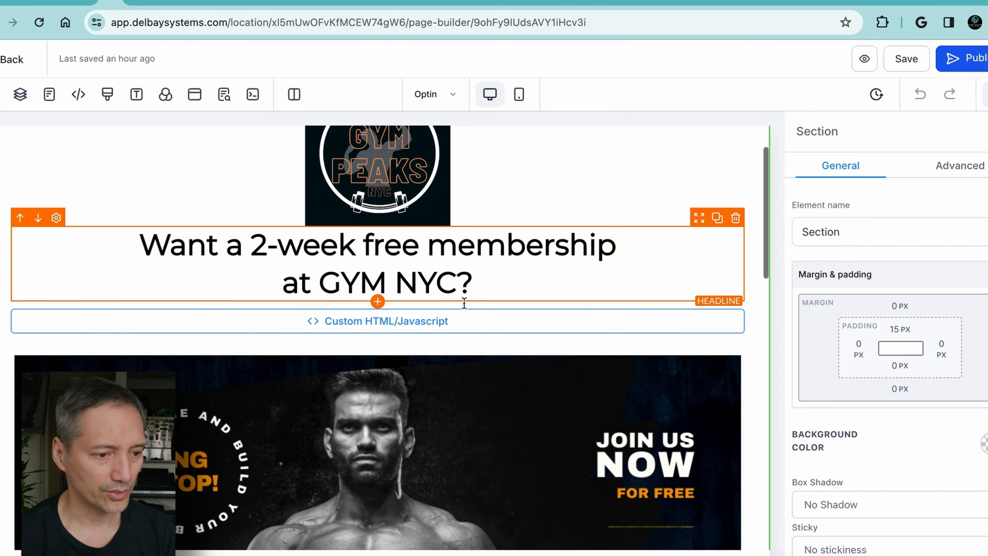
Set the GET MY OFFER! button's link action to Open popup
scroll(442, 350, "down", 5)
left_click(442, 350)
scroll(876, 419, "down", 10)
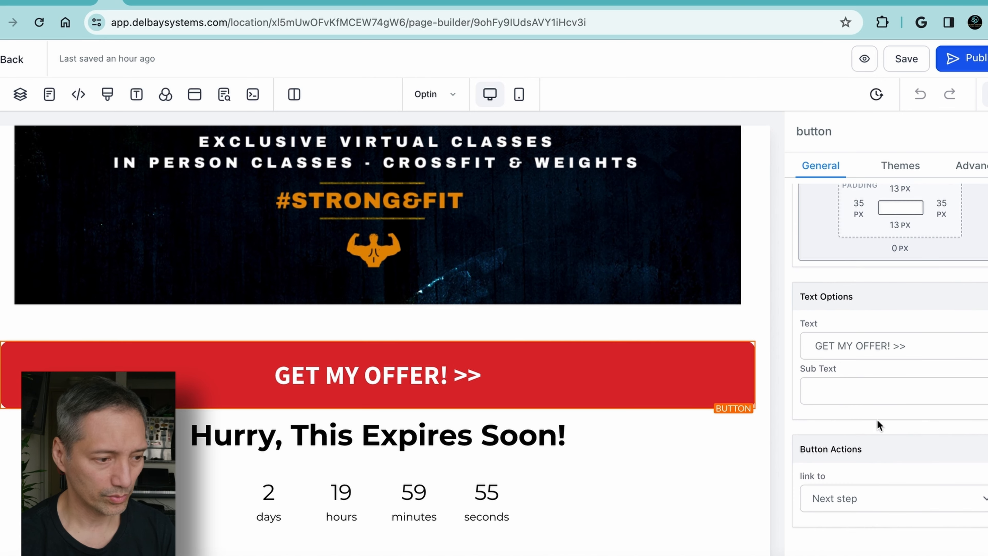
left_click(901, 497)
left_click(843, 399)
scroll(557, 353, "up", 10)
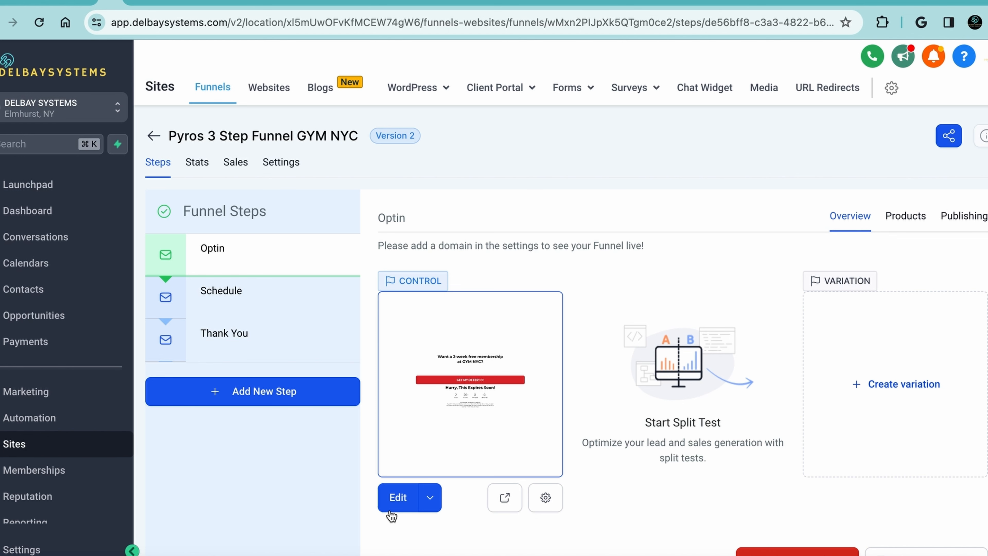
Reopen the Optin page for editing, set the GET MY OFFER! button's link action to Next step, and save
left_click(398, 497)
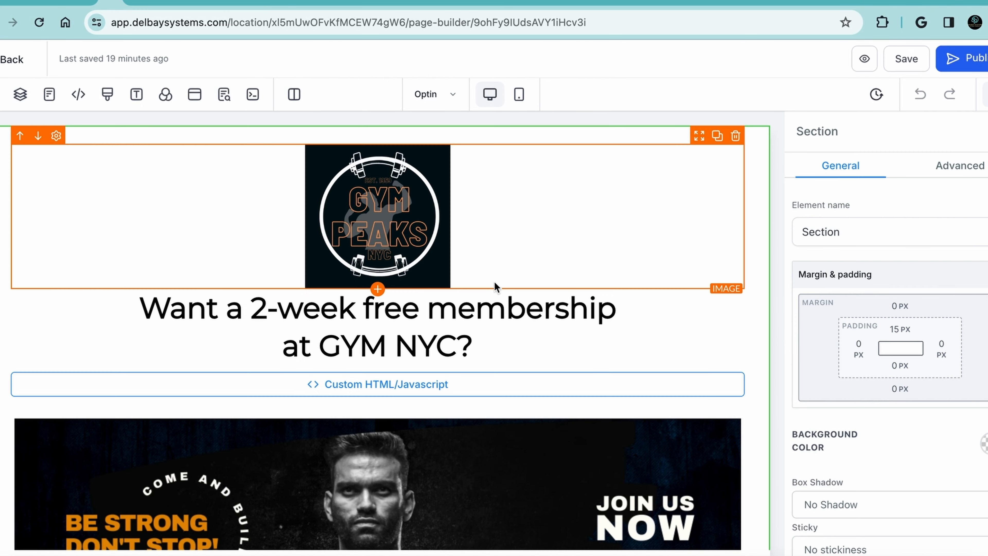
scroll(494, 281, "down", 15)
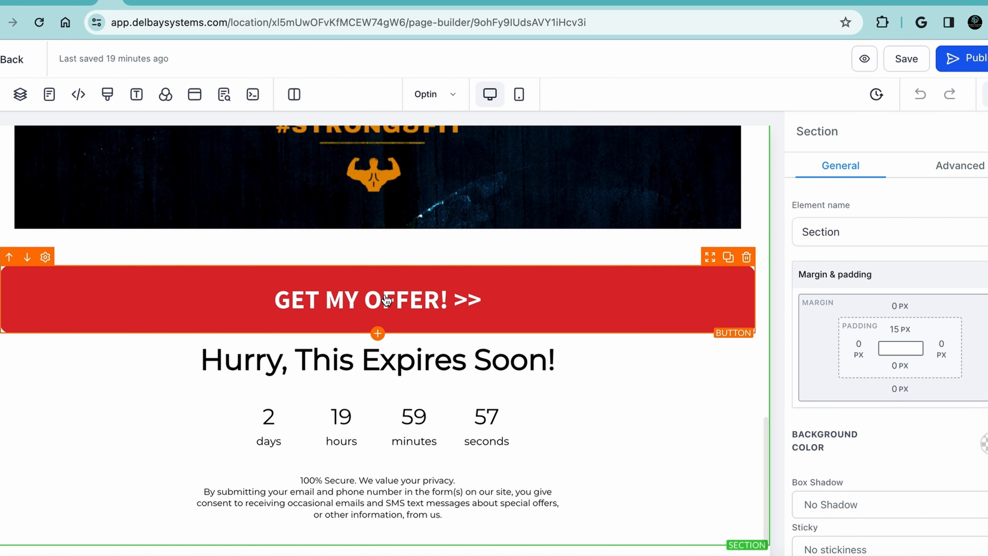
left_click(495, 282)
scroll(952, 350, "down", 2)
scroll(952, 350, "down", 5)
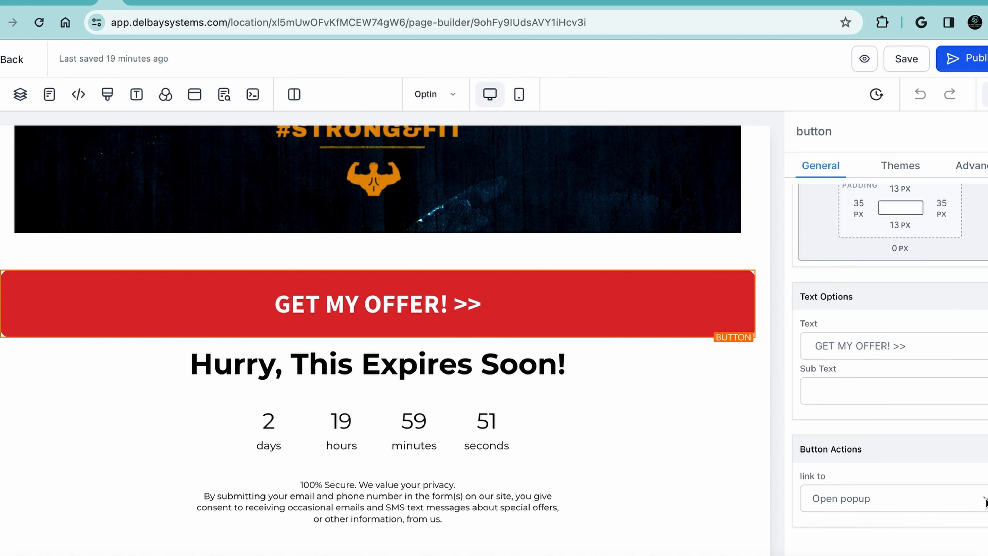
left_click(891, 498)
scroll(891, 542, "down", 4)
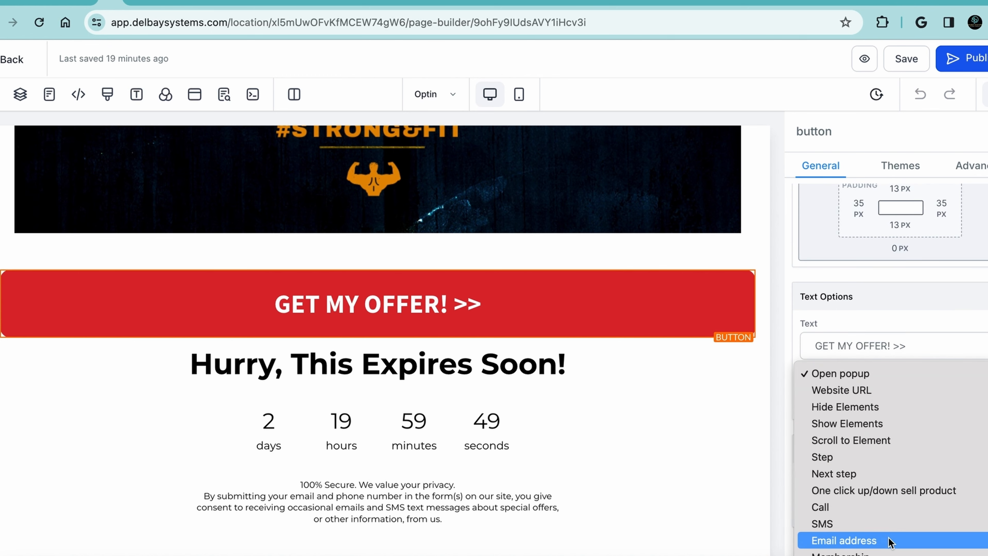
left_click(861, 474)
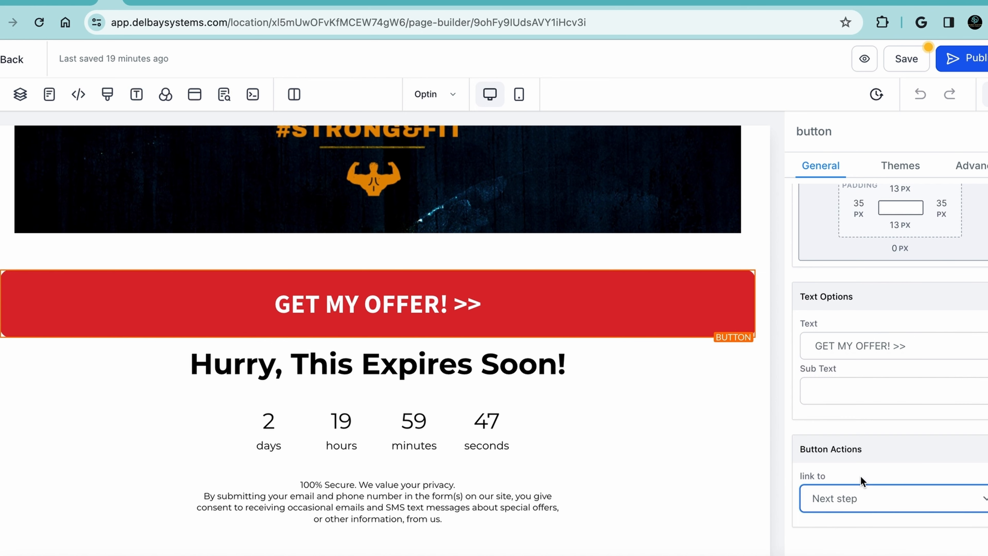
left_click(904, 59)
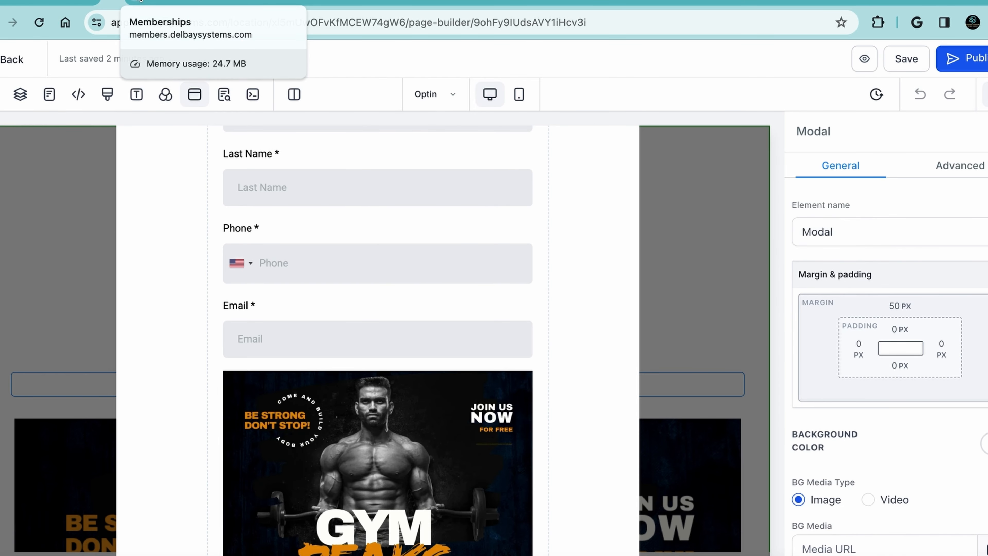
Show the elements that can be added to the Optin page and look through to the Countdown timers
left_click(5, 60)
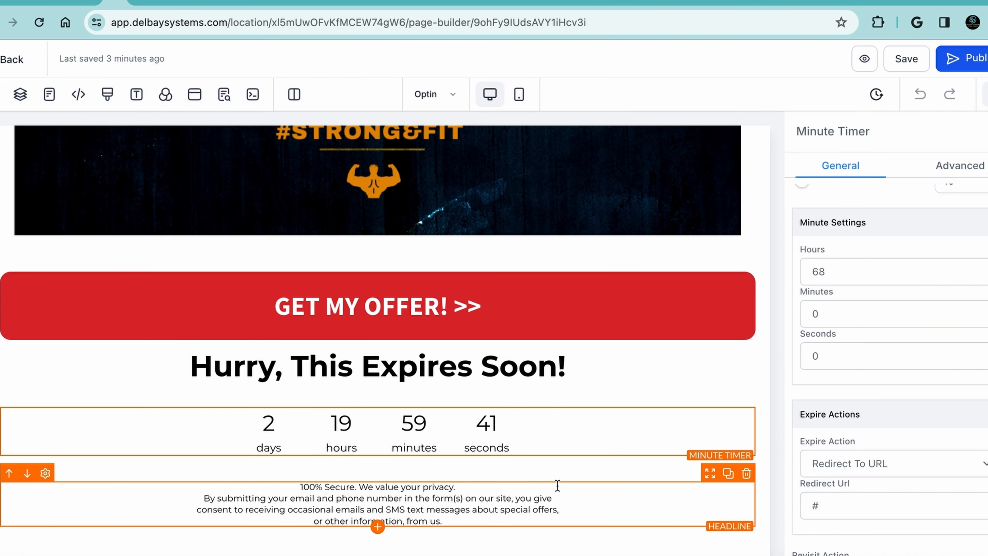
scroll(558, 485, "up", 20)
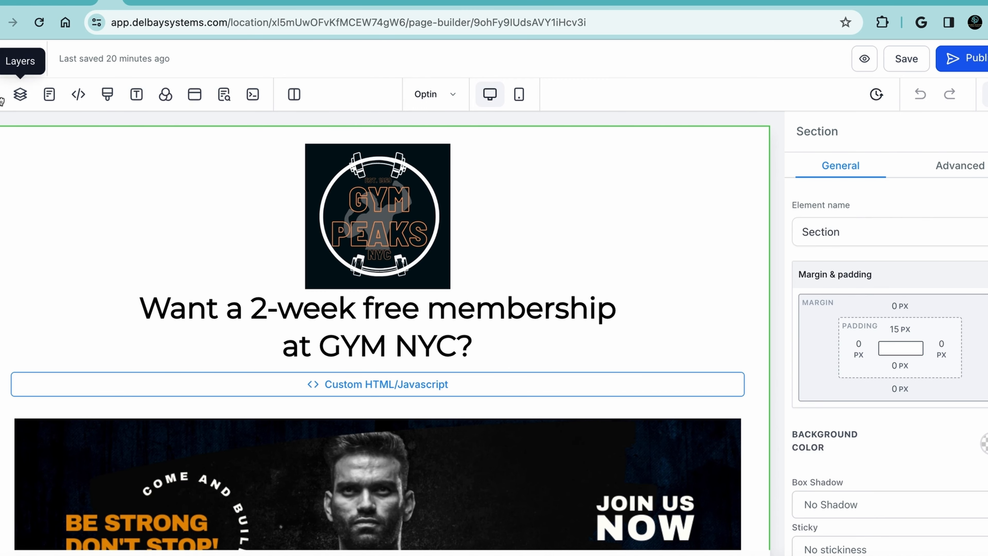
left_click(3, 94)
scroll(139, 260, "down", 5)
scroll(139, 260, "down", 10)
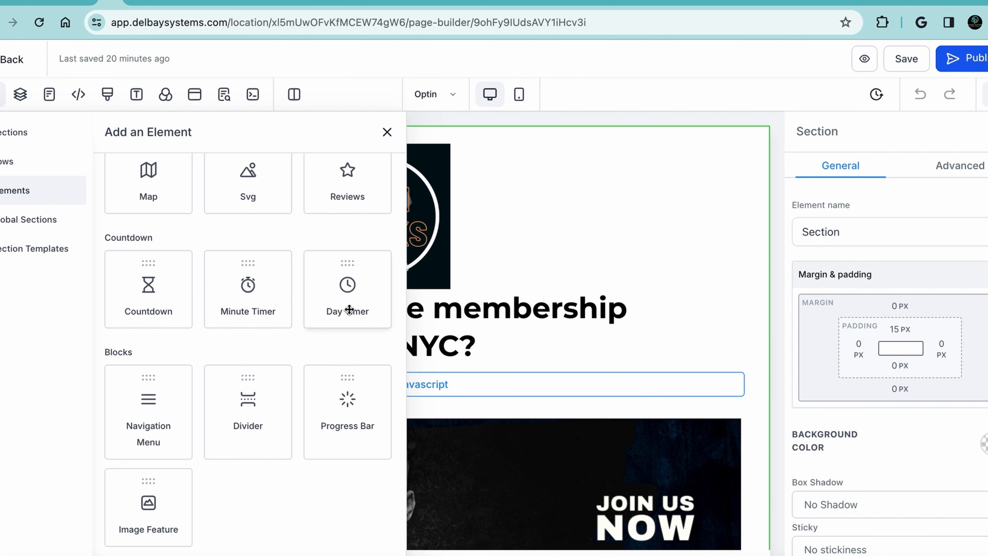
Close the element list, leave the Optin page editor and select the funnel's Schedule step
left_click(387, 132)
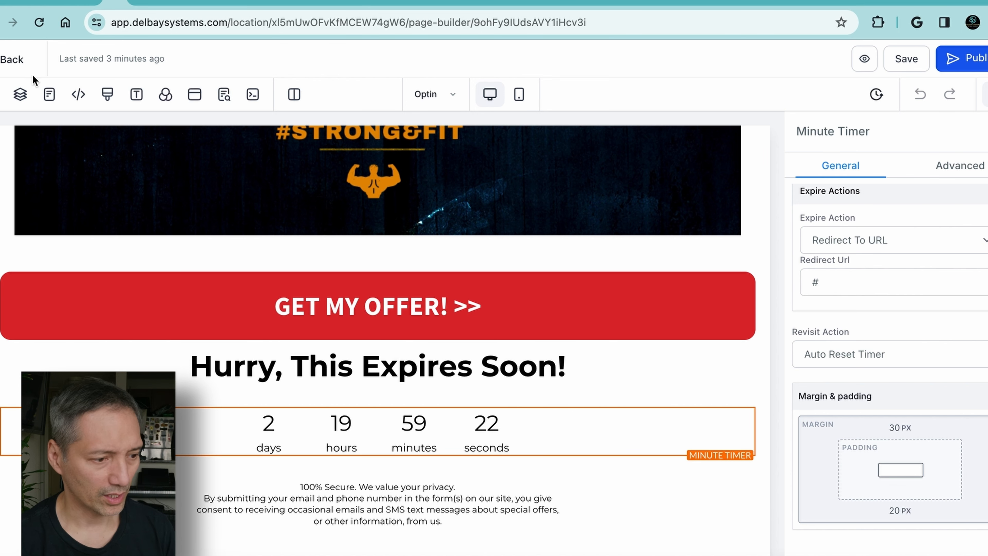
left_click(11, 60)
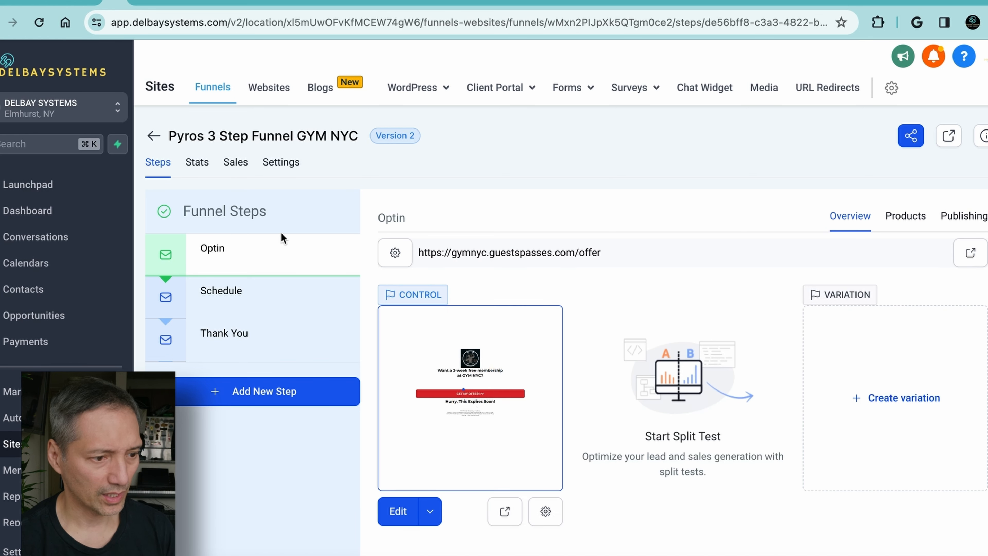
left_click(232, 295)
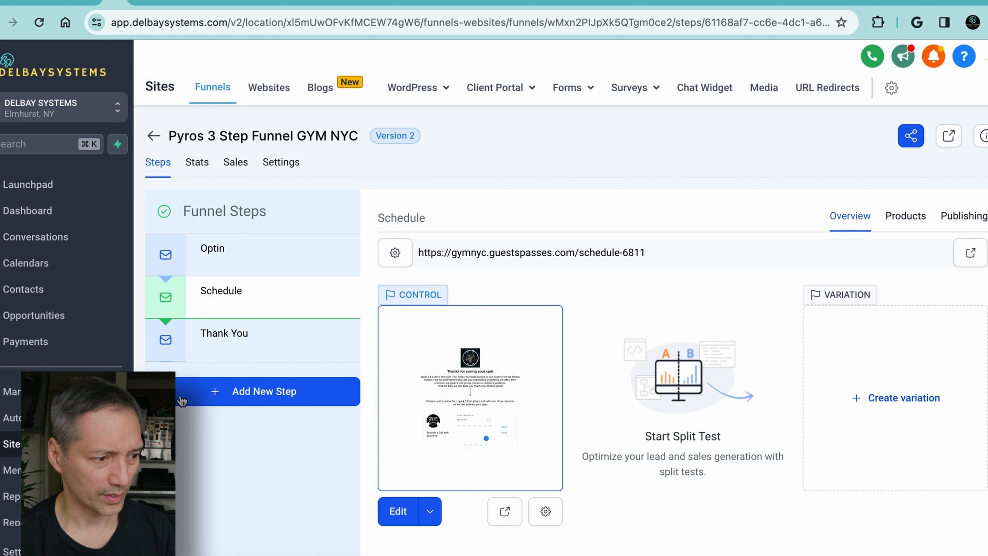
Go to the calendar settings and open the Scedule a Call with Gym NYC calendar for editing
left_click(23, 263)
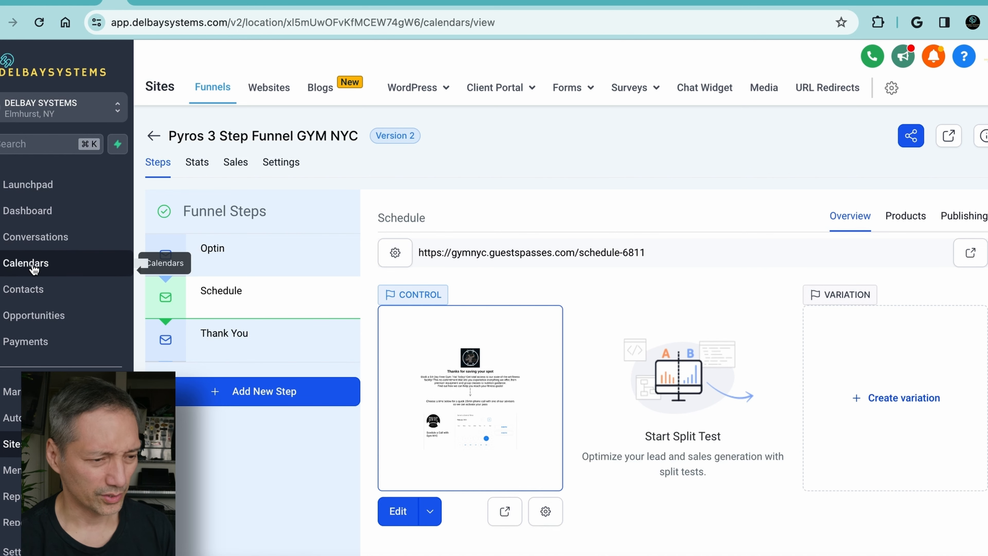
left_click(436, 91)
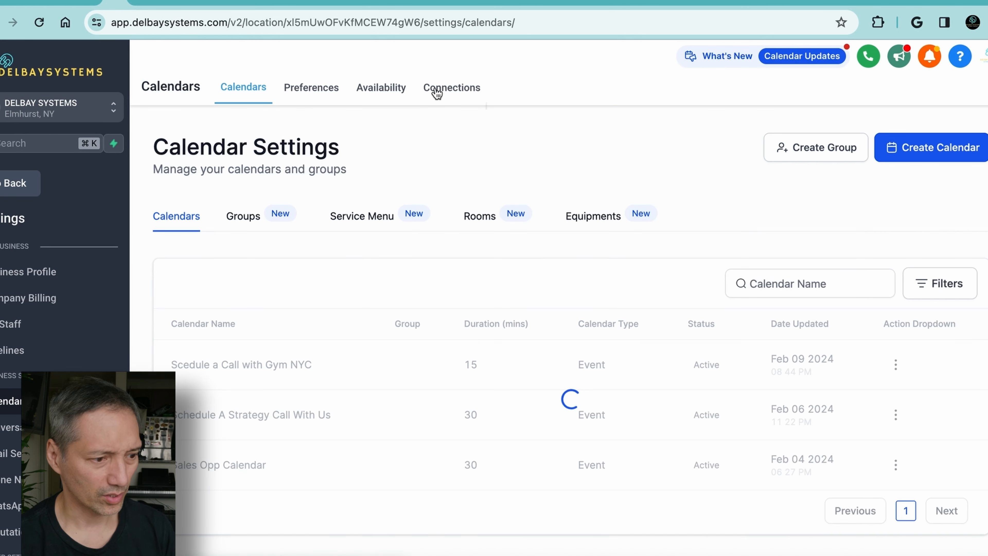
left_click(927, 153)
key("Escape")
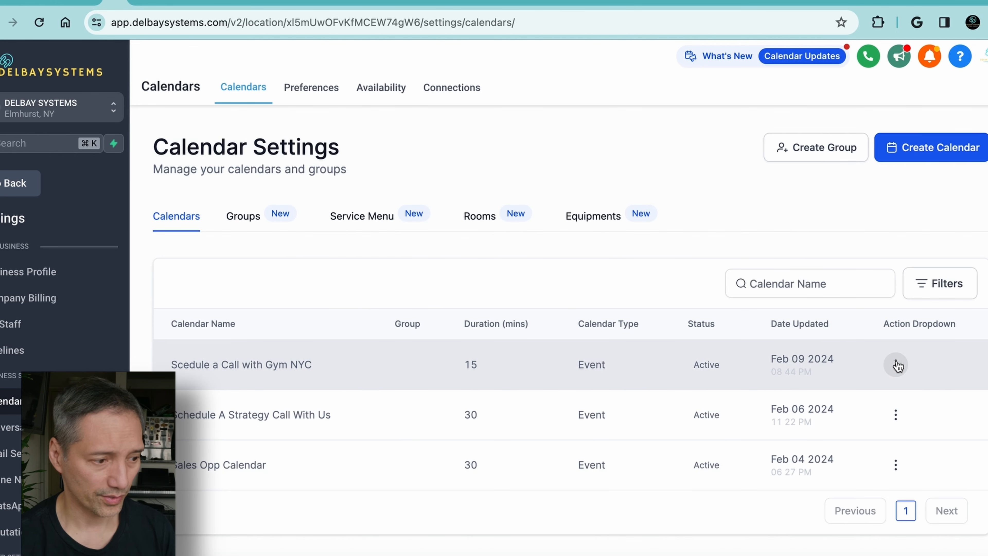
left_click(895, 364)
left_click(857, 397)
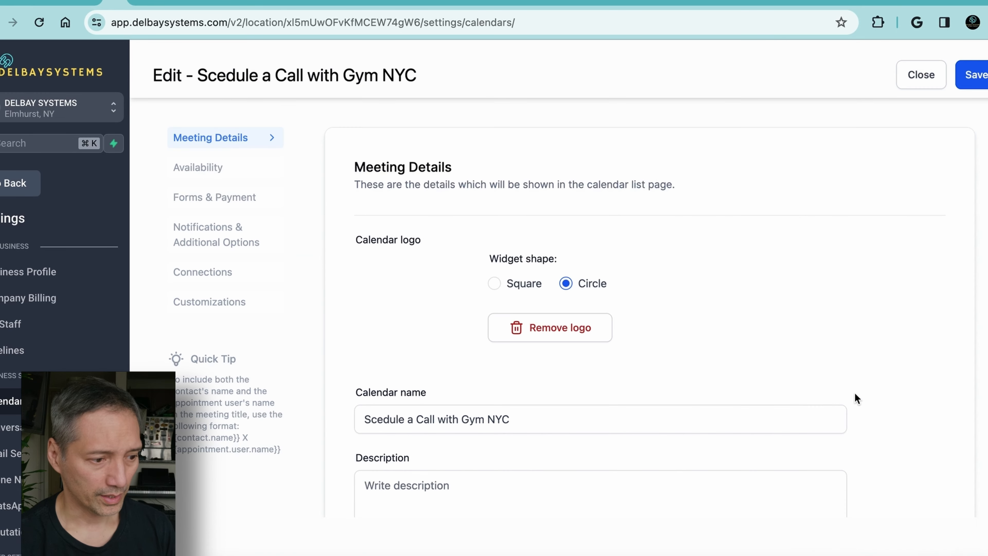
Review the calendar's meeting details, availability, forms and payment, connections and customizations, and close it without saving
scroll(629, 311, "down", 8)
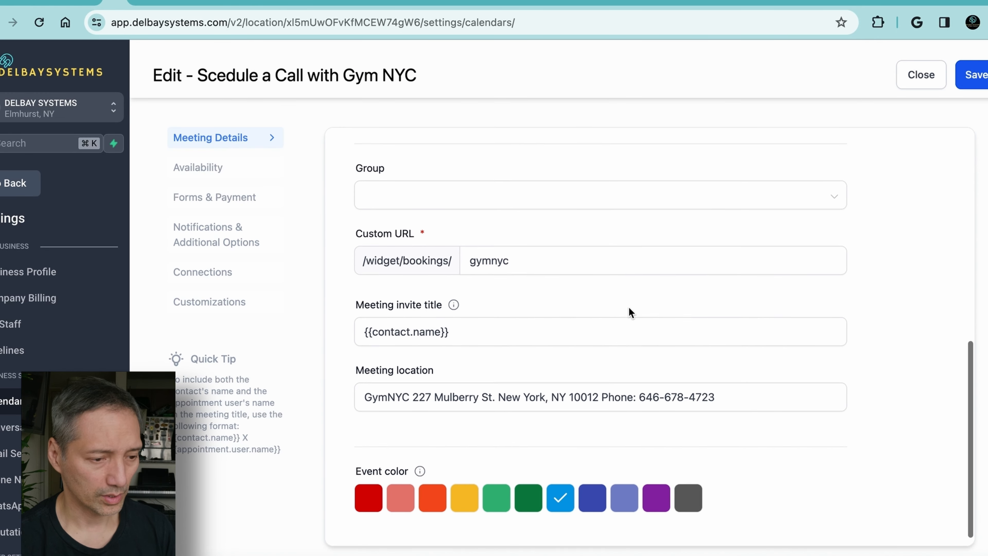
scroll(629, 311, "up", 7)
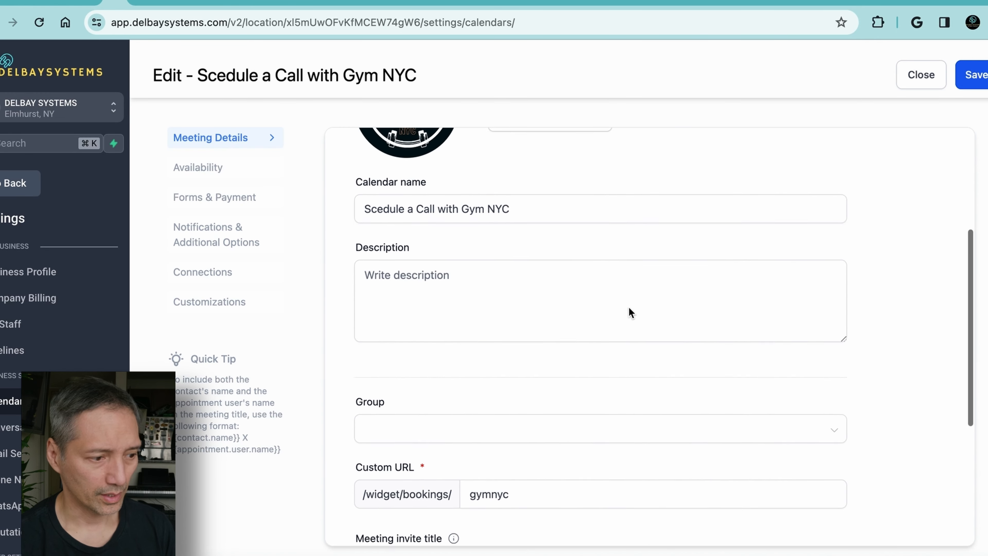
left_click(208, 175)
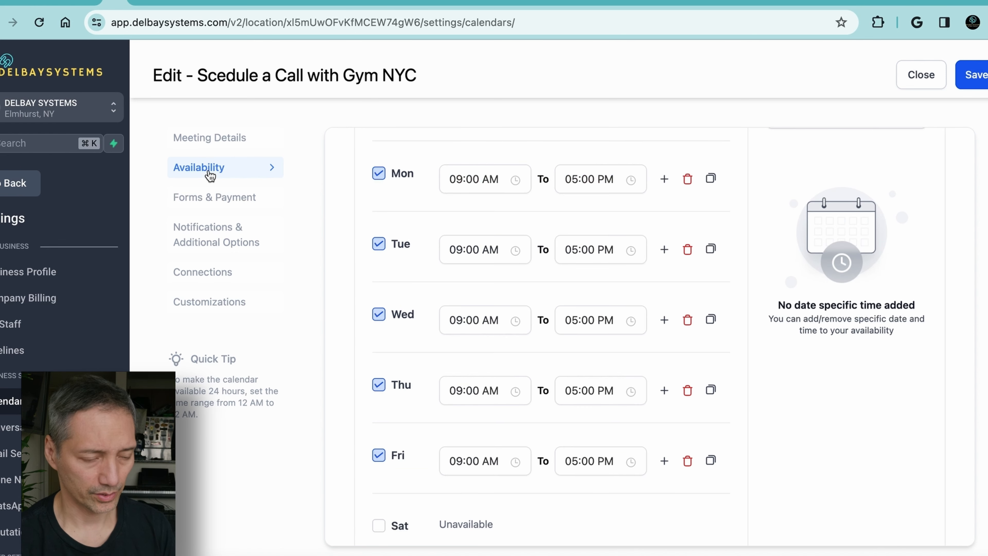
left_click(206, 203)
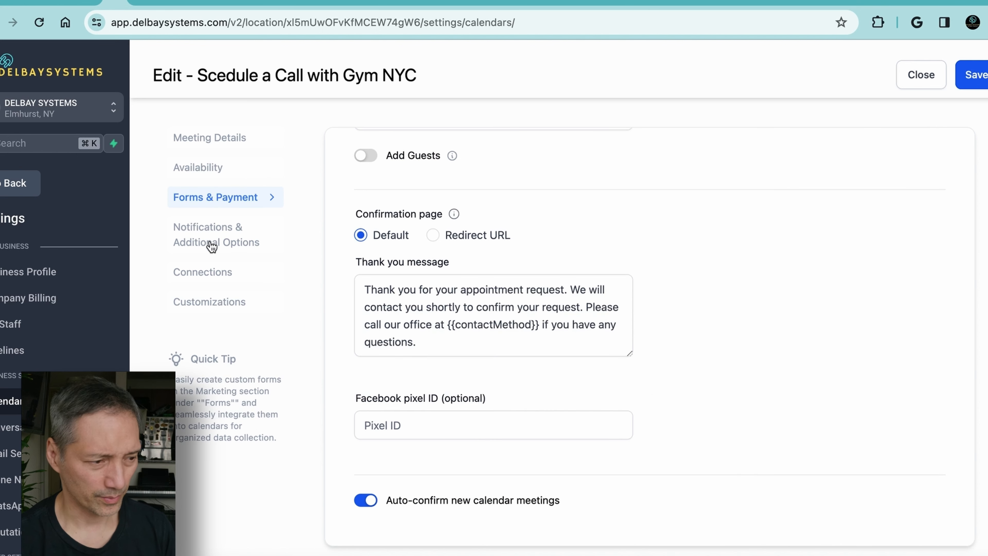
left_click(210, 278)
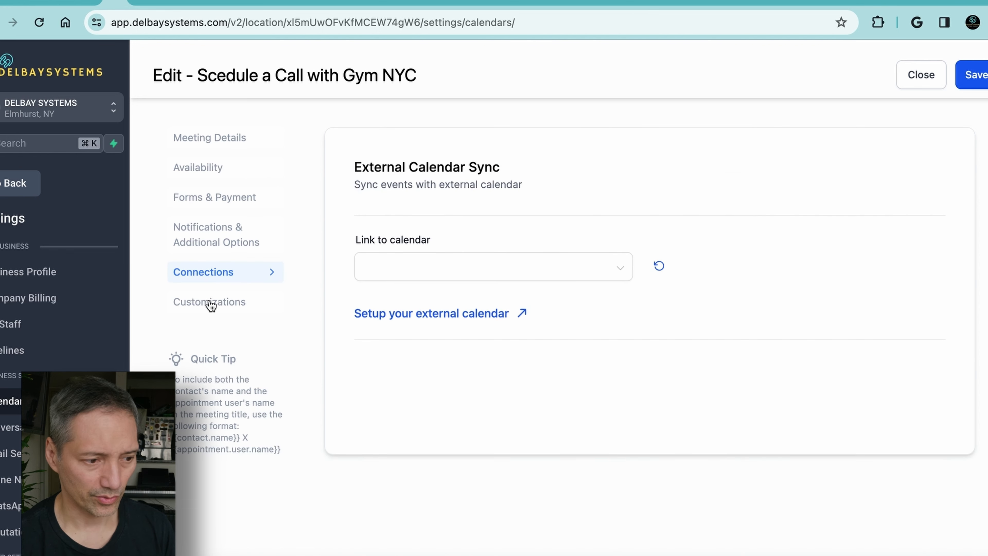
left_click(209, 301)
scroll(389, 335, "down", 10)
scroll(350, 272, "up", 8)
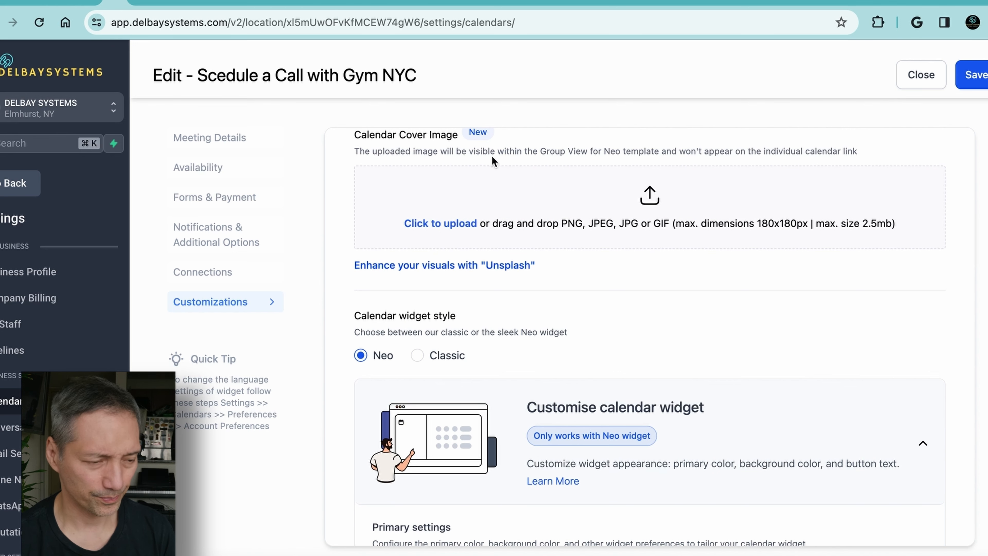
left_click(920, 78)
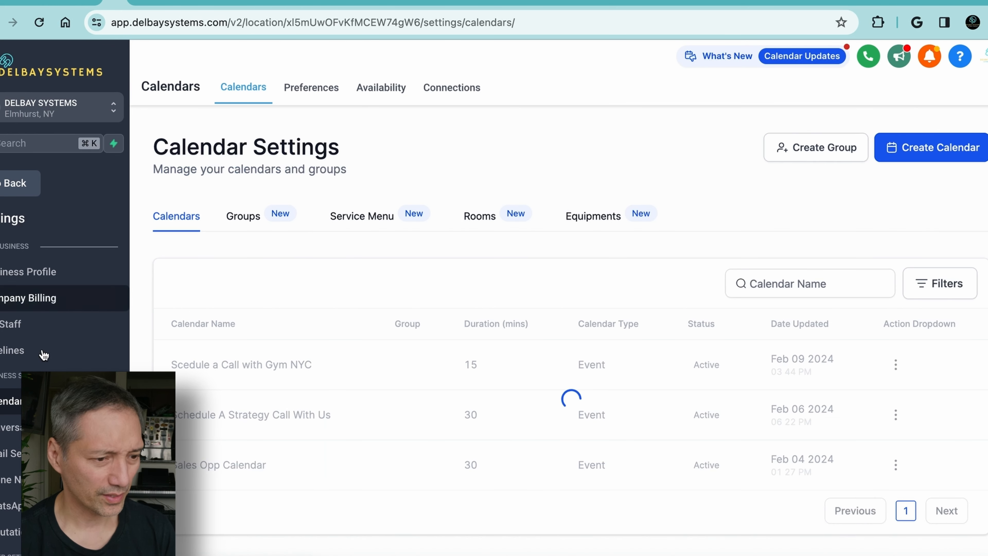
Return to Pyros 3 Step Funnel GYM NYC and open its Schedule page for editing
left_click(16, 185)
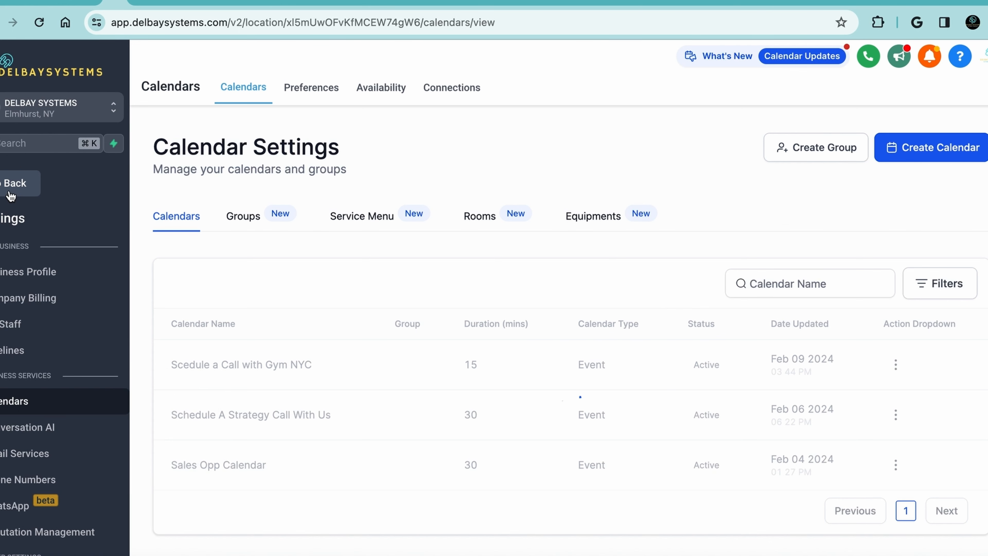
left_click(241, 384)
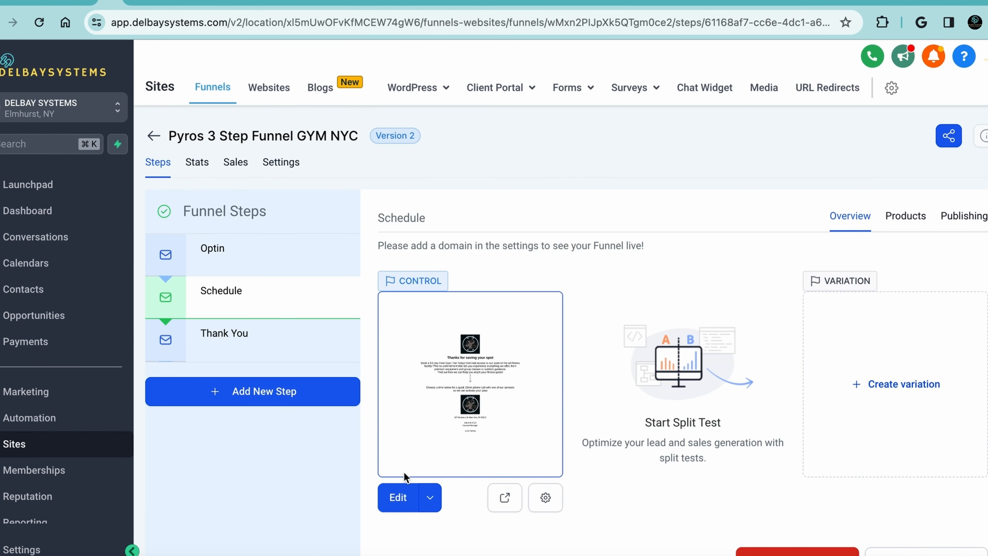
left_click(398, 498)
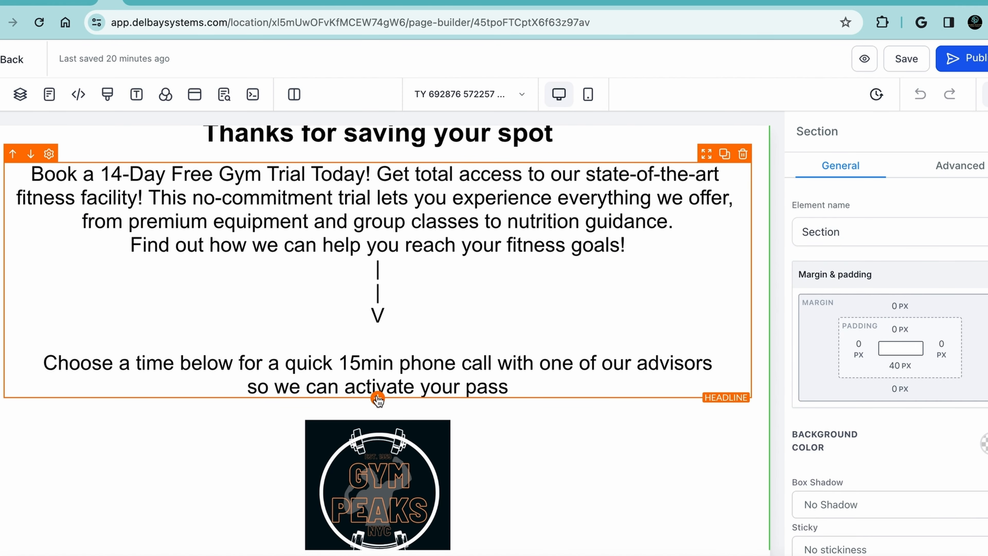
Add a Calendar element below the headline text and assign the Scedule a Call with Gym NYC calendar to it
left_click(377, 398)
scroll(303, 413, "down", 10)
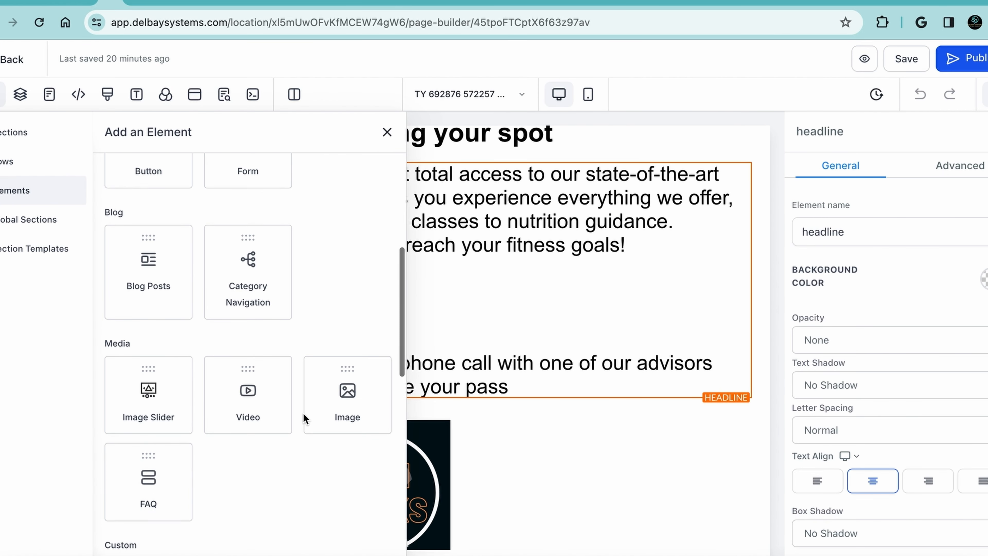
scroll(303, 413, "down", 1)
left_click(345, 379)
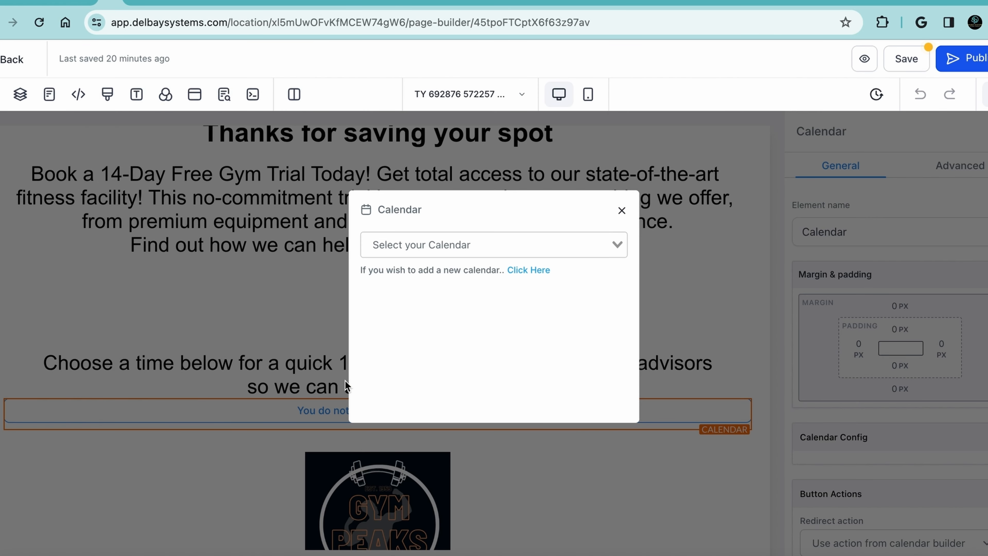
left_click(617, 244)
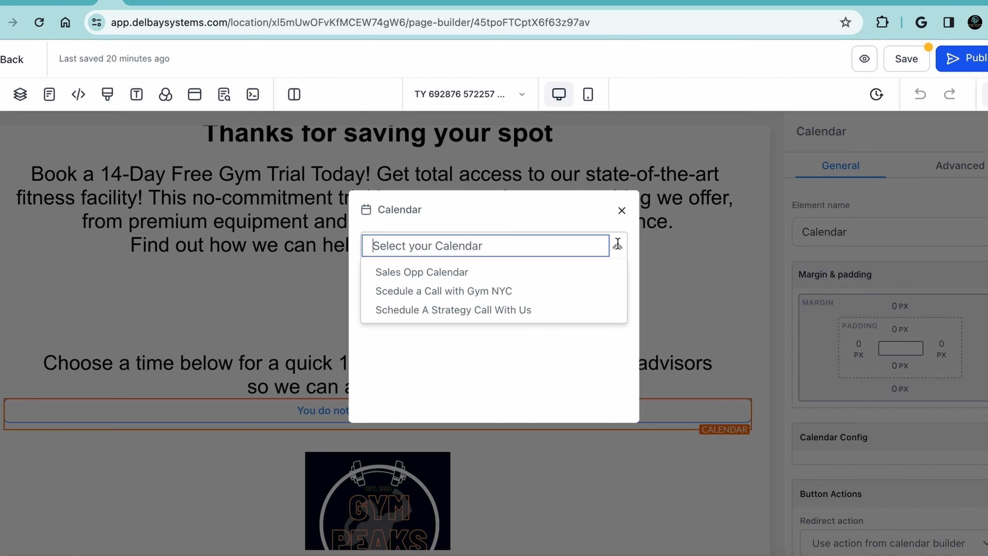
left_click(493, 296)
Check the embedded calendar, preview the Schedule page and select the 10:30 AM slot on February 12, 2024
scroll(499, 383, "down", 1)
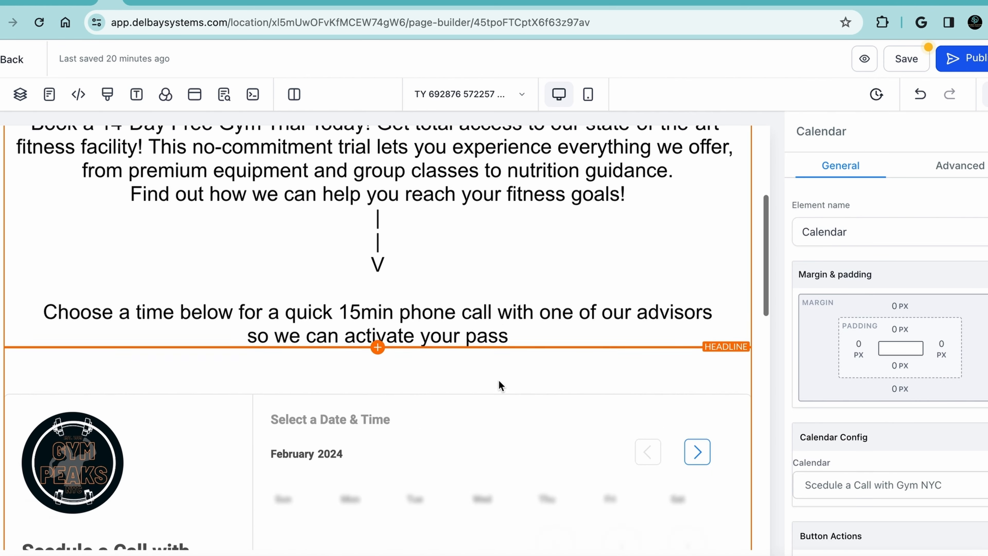
scroll(499, 379, "down", 10)
scroll(499, 377, "up", 6)
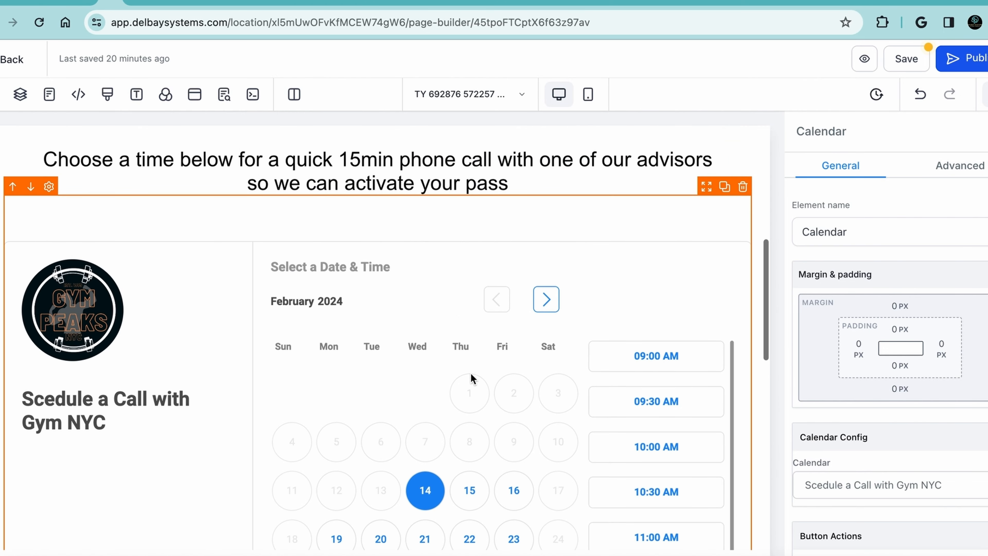
left_click(864, 59)
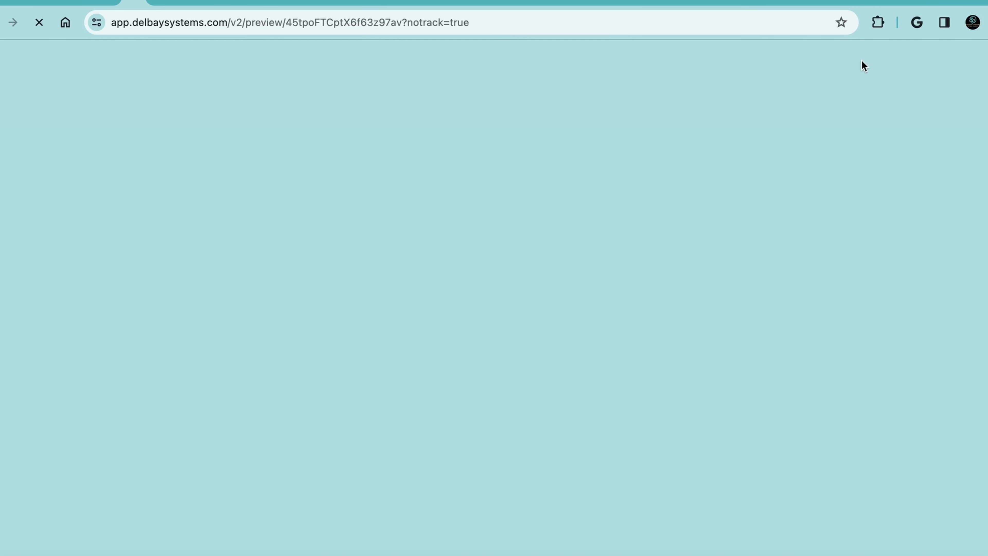
scroll(498, 356, "down", 5)
scroll(499, 355, "down", 6)
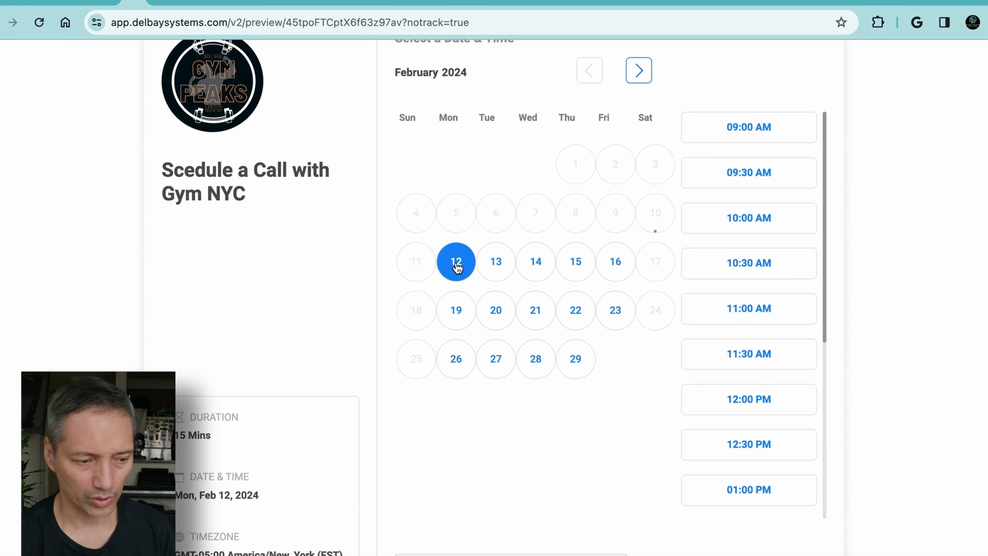
left_click(738, 268)
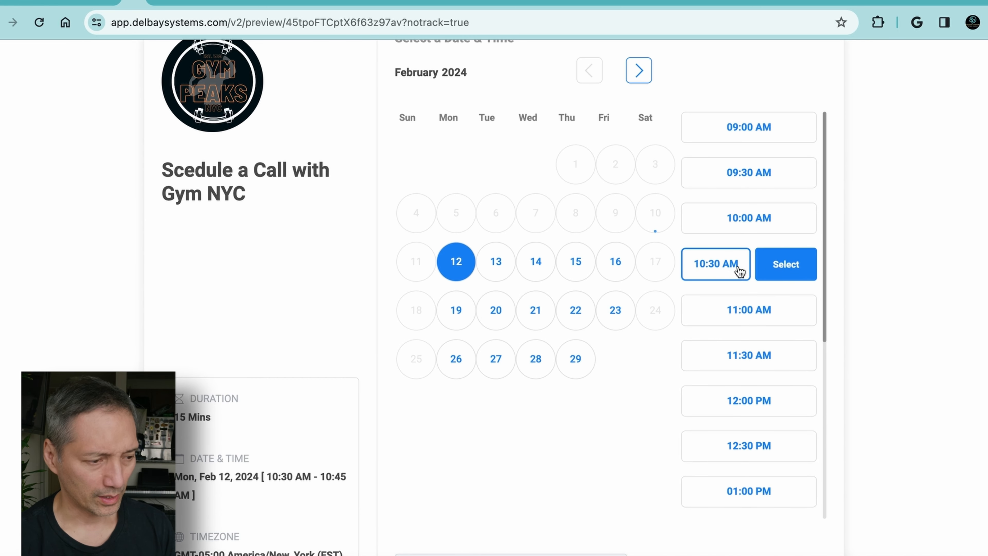
left_click(786, 264)
scroll(633, 324, "down", 3)
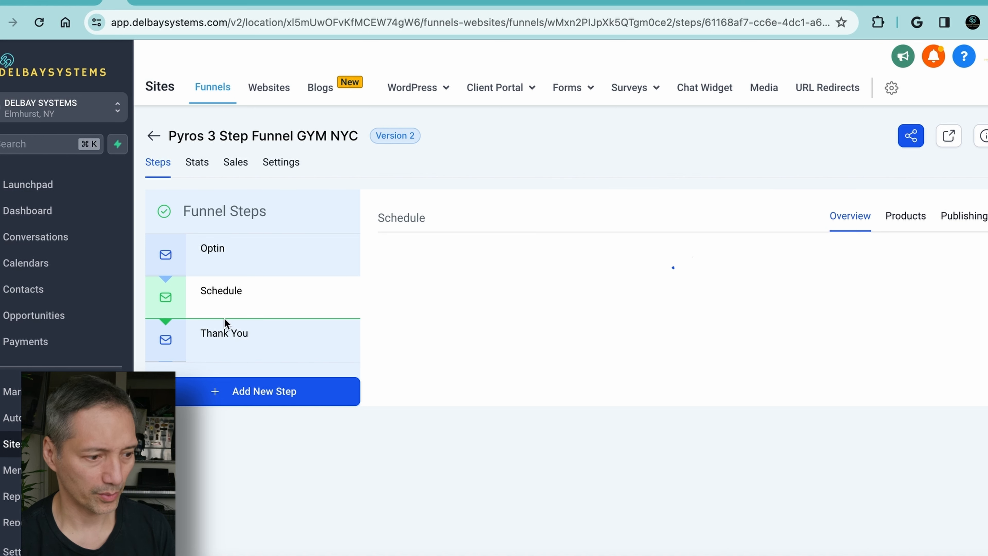
Open the funnel's Thank You page for editing and examine its confirmation message and contact details
left_click(225, 340)
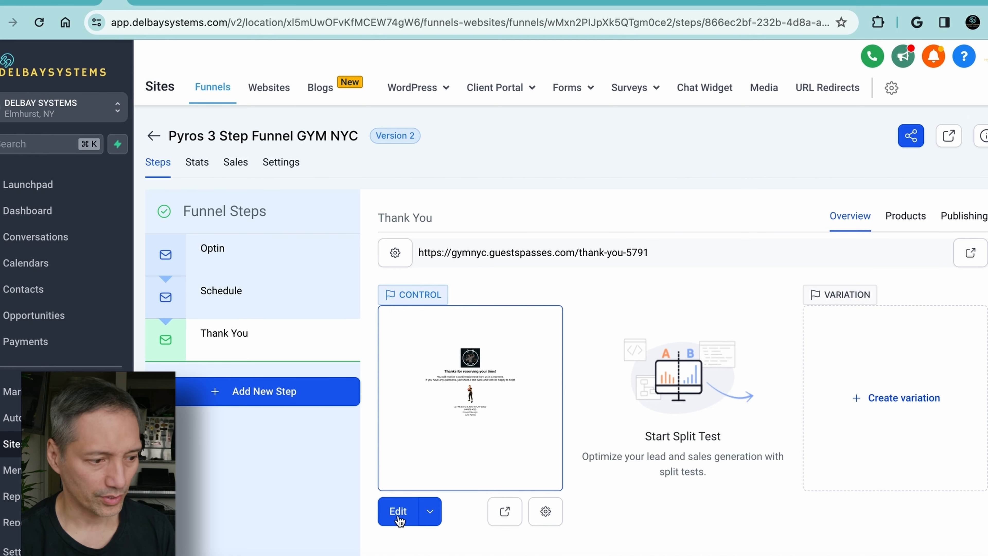
left_click(392, 510)
scroll(425, 329, "down", 3)
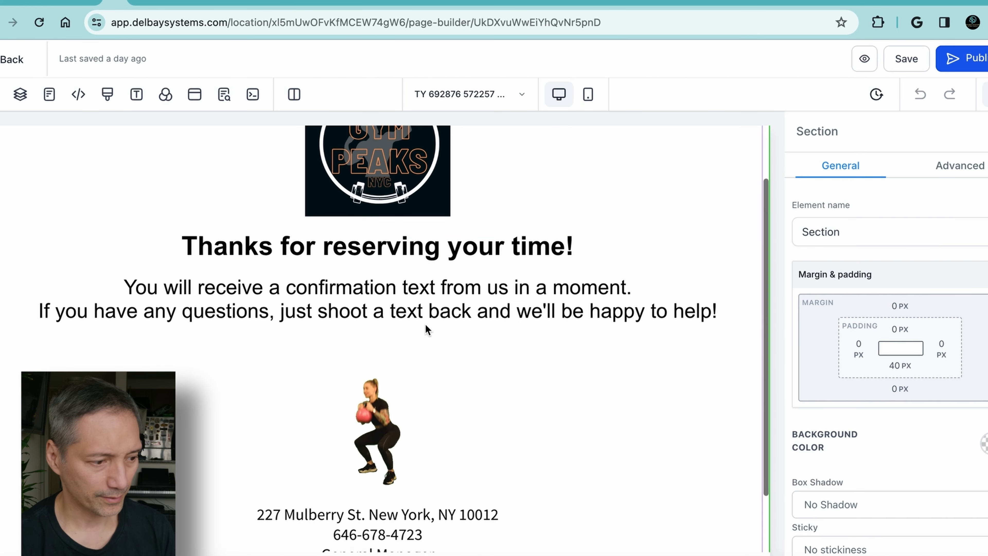
scroll(425, 328, "up", 3)
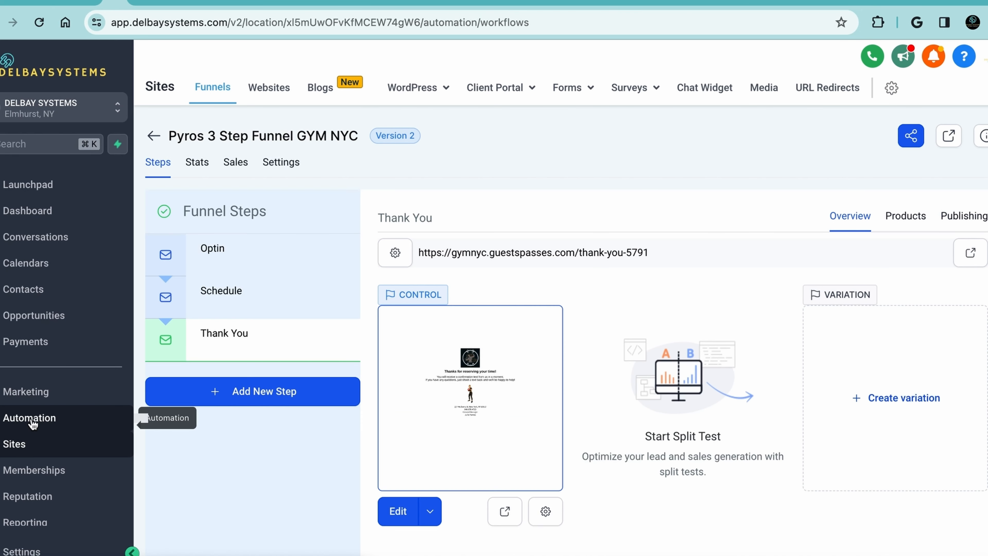
Start creating a new workflow in Automation and look through the available templates and recipes
left_click(33, 421)
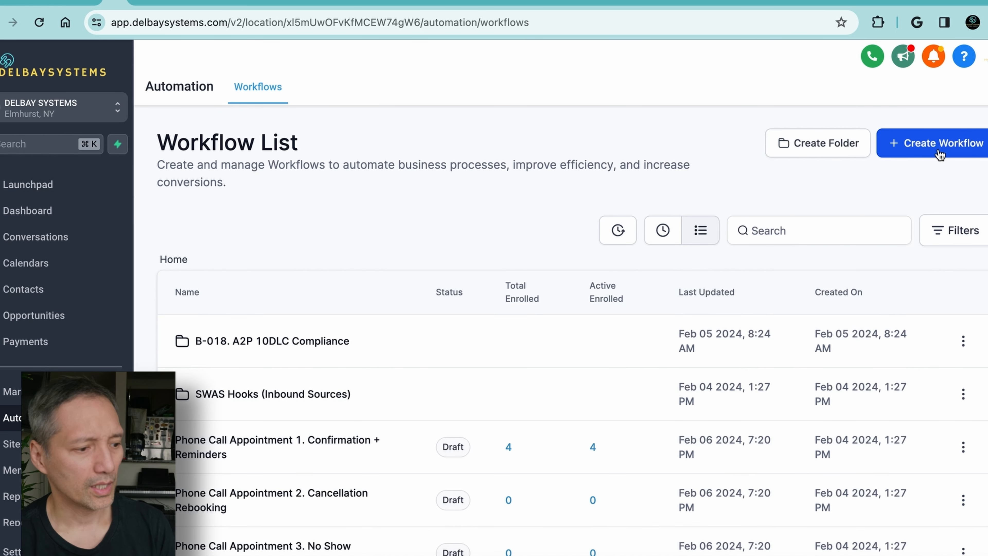
left_click(939, 153)
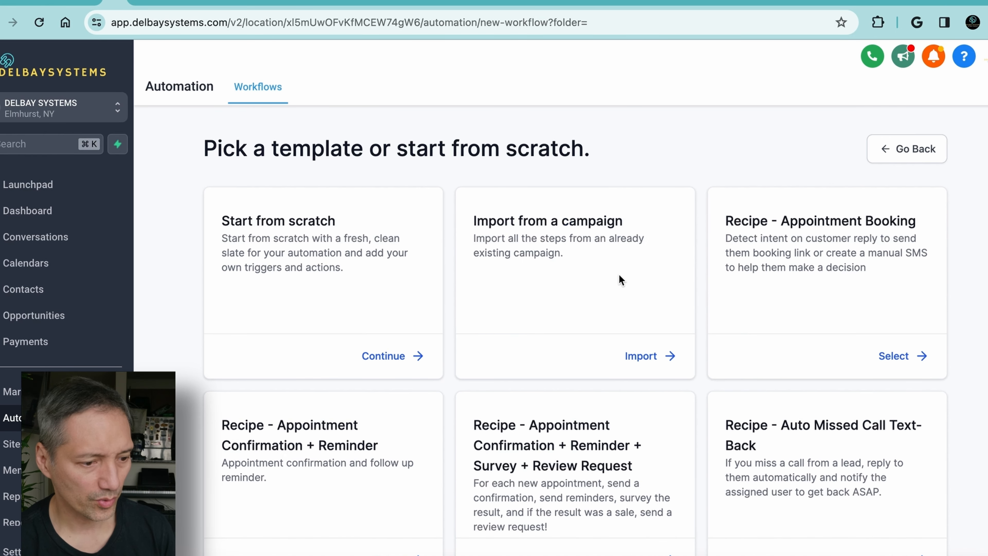
scroll(391, 287, "down", 3)
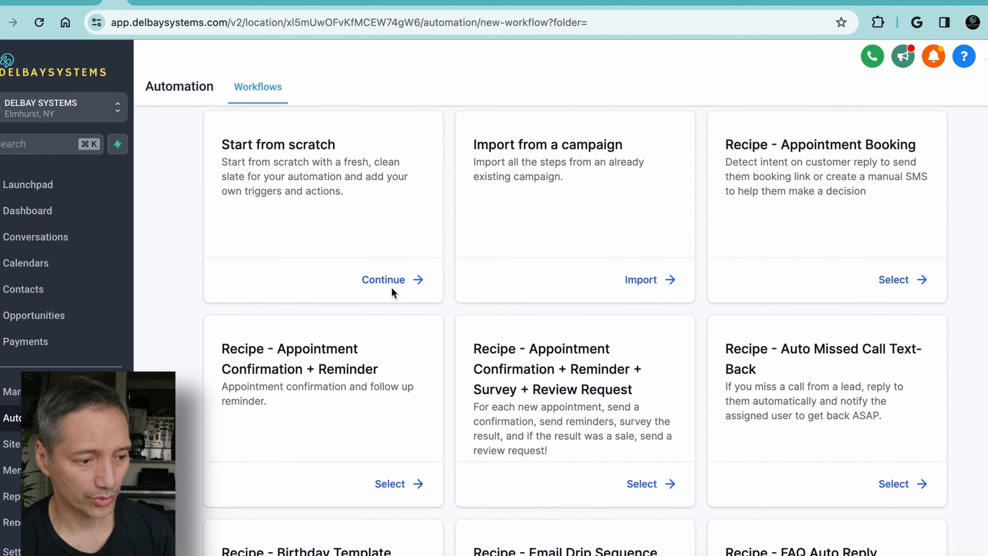
scroll(499, 243, "up", 4)
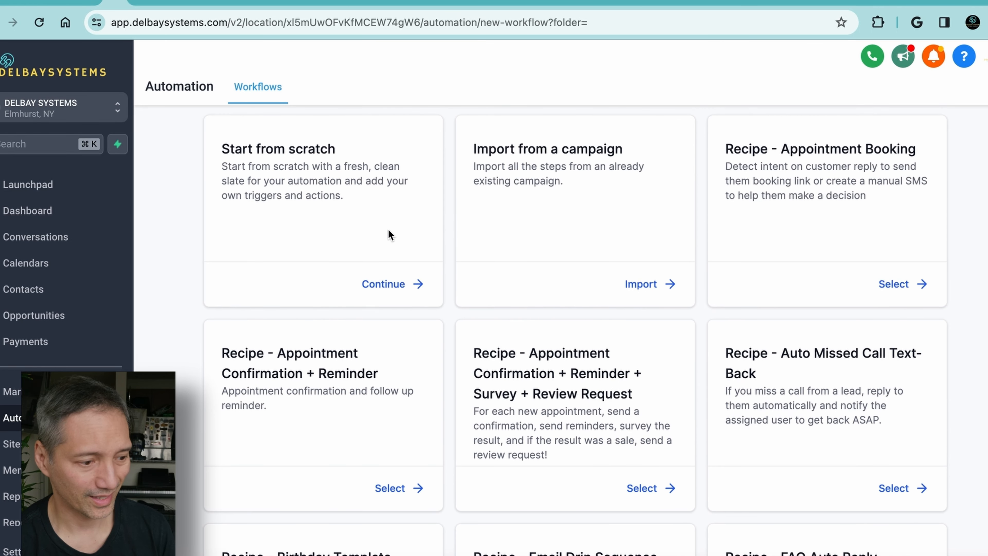
scroll(388, 230, "down", 20)
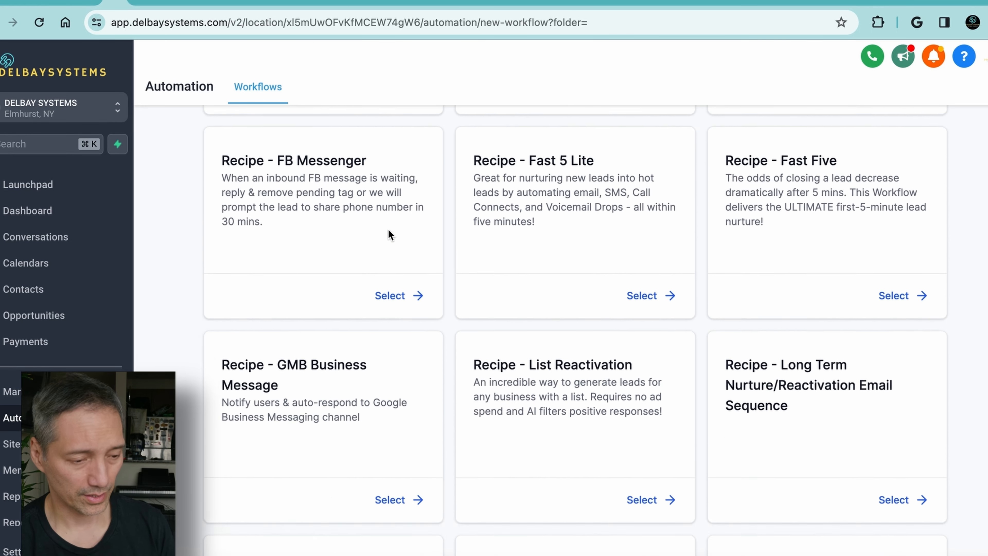
scroll(388, 228, "up", 10)
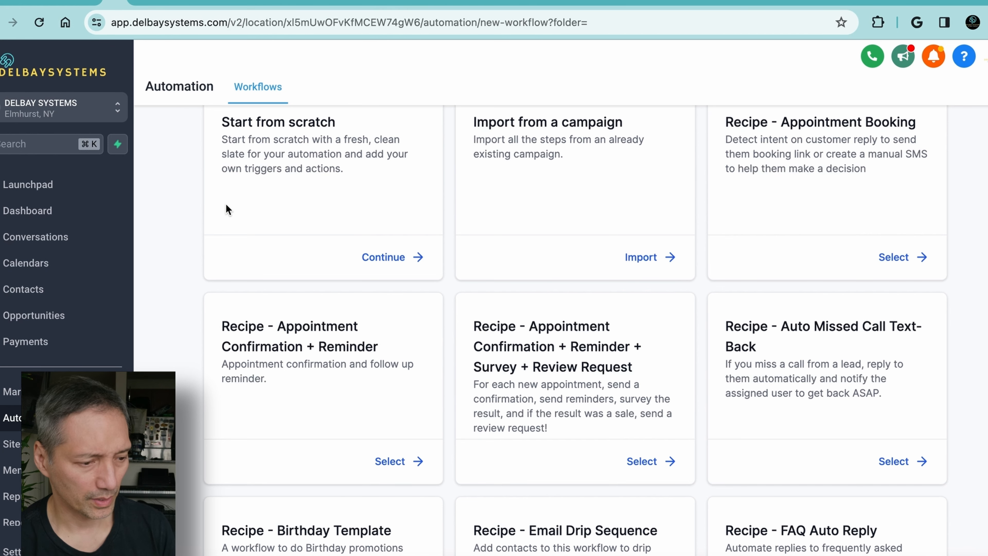
Leave the workflow templates, open the published Inbound Lead Nurturing (Web Form/Funnels) - GymNYC workflow and examine its trigger and first actions
scroll(259, 310, "down", 5)
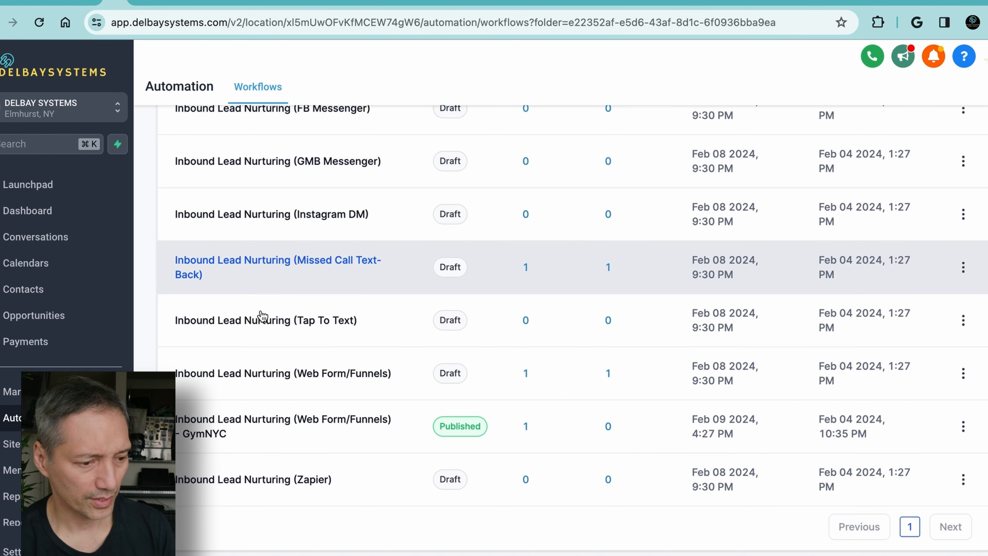
left_click(268, 428)
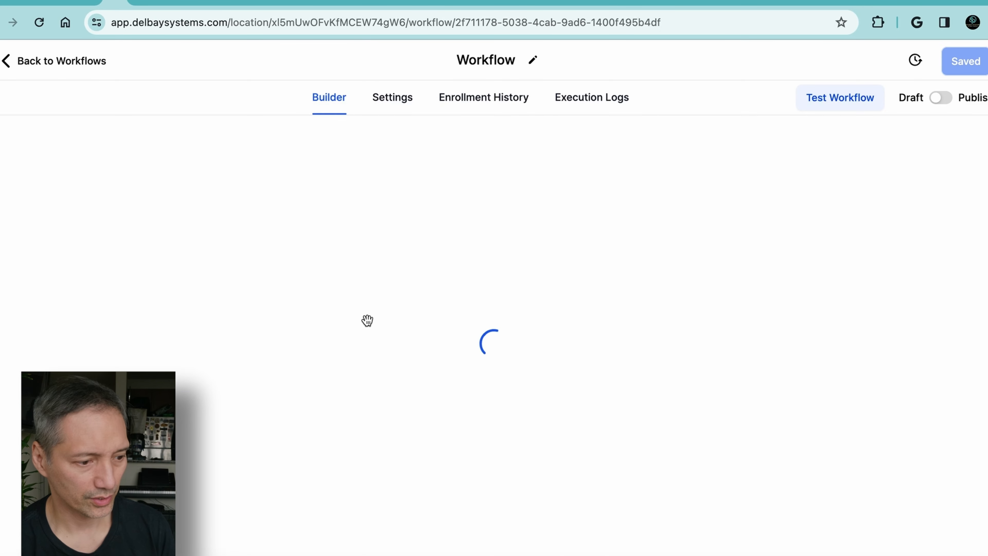
scroll(443, 237, "up", 4)
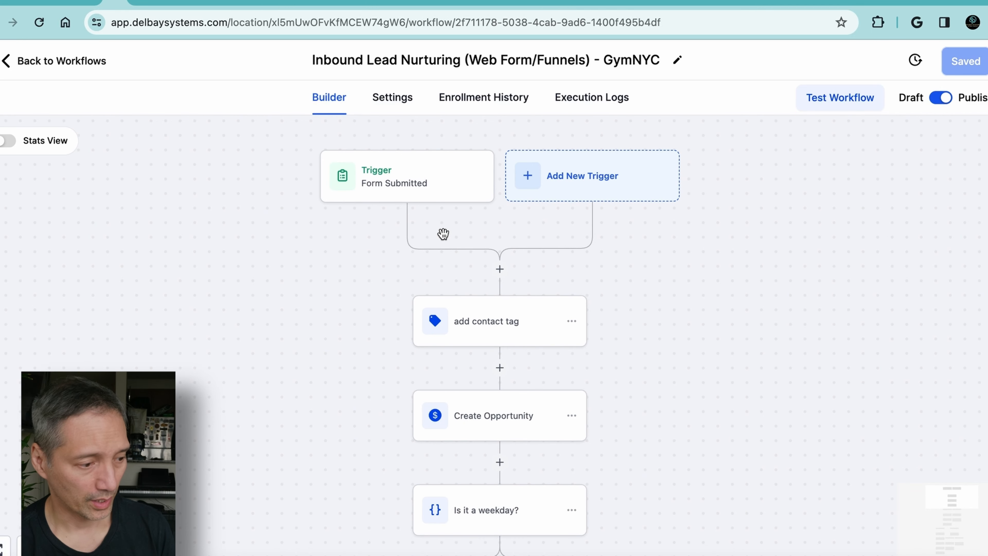
scroll(443, 236, "down", 1)
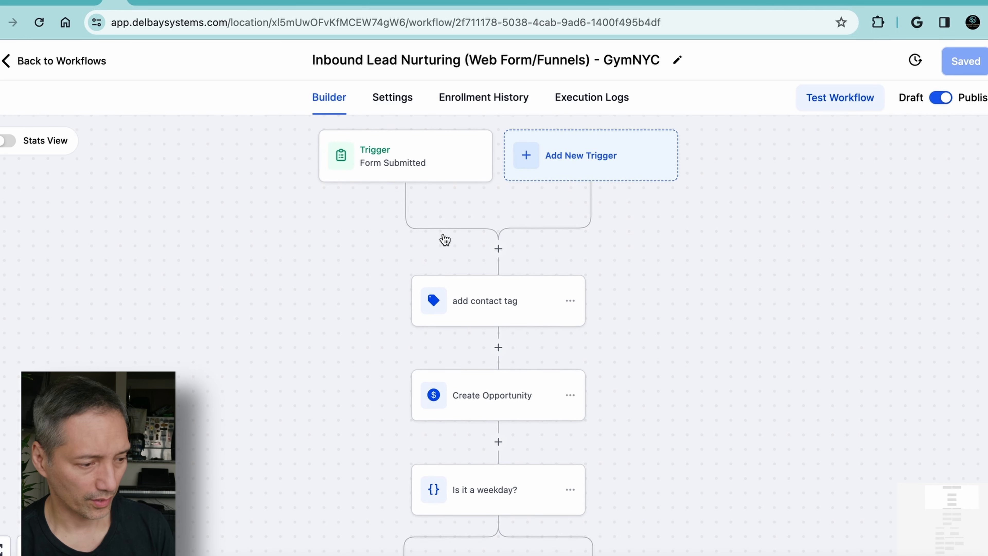
scroll(410, 266, "down", 1)
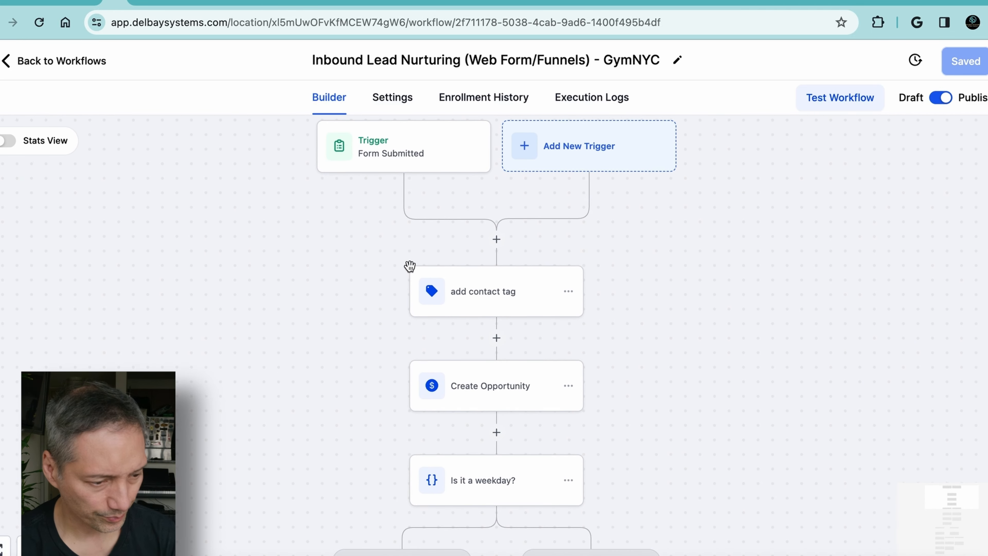
scroll(409, 266, "up", 1)
Review the forms available in the Form Submitted trigger's filter and save the trigger with Inbound Form - GymNYC
left_click(420, 154)
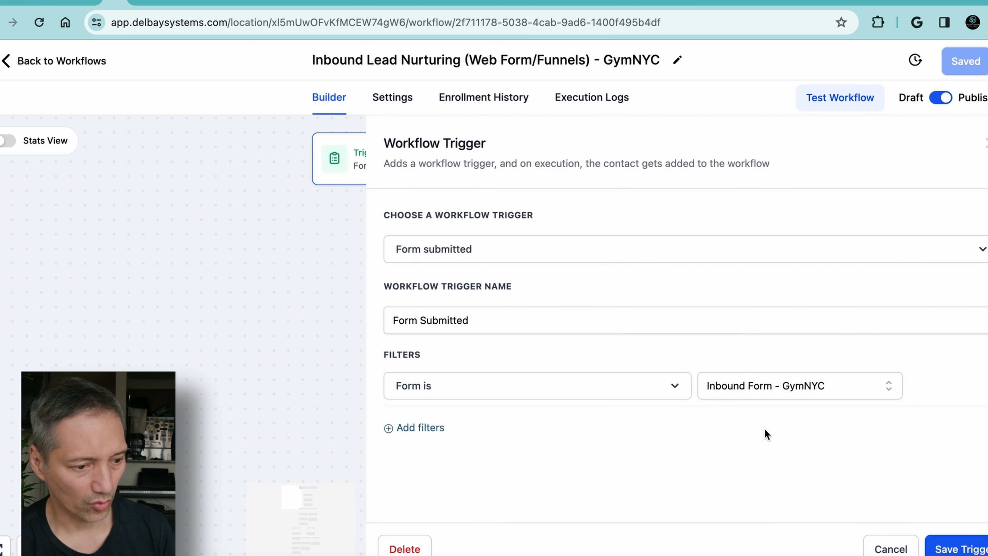
left_click(892, 385)
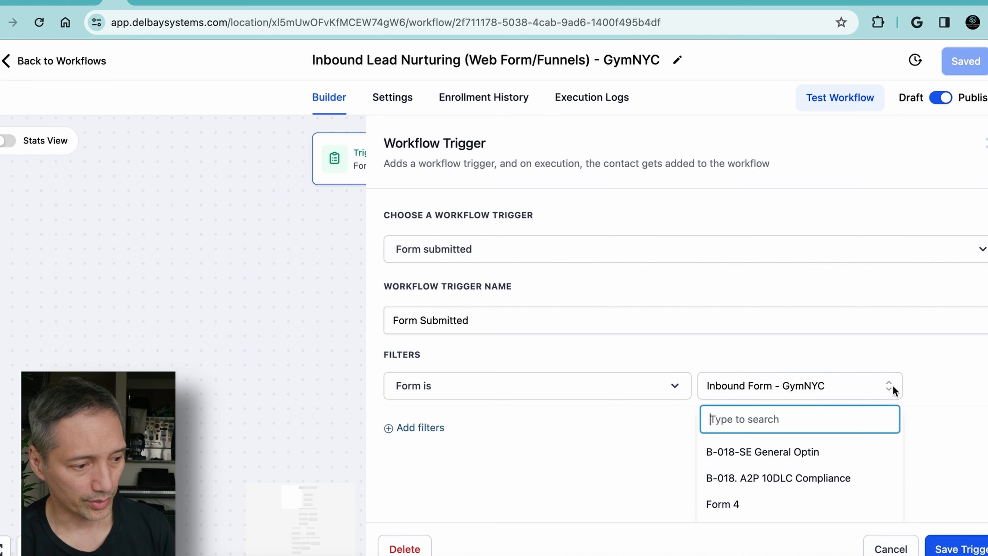
scroll(858, 442, "down", 2)
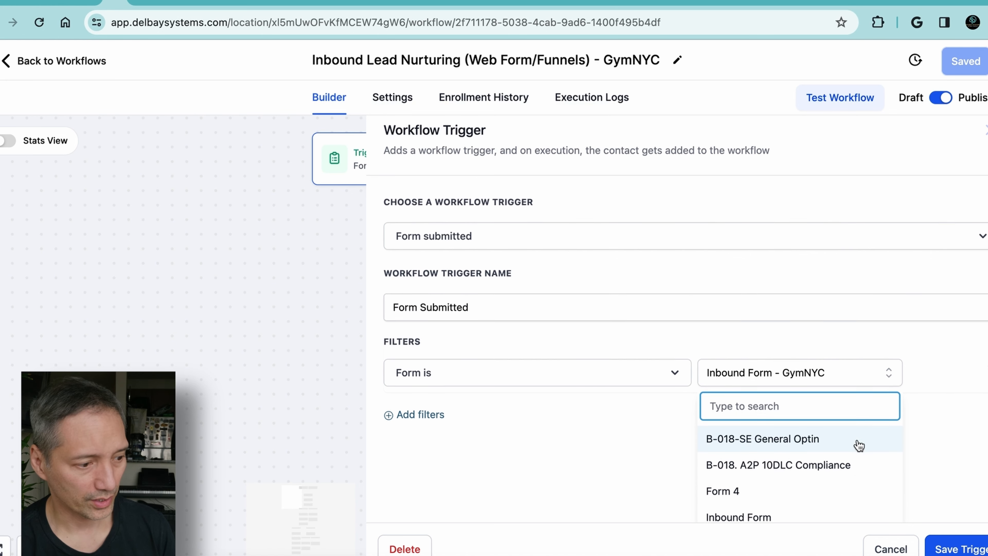
scroll(858, 445, "up", 1)
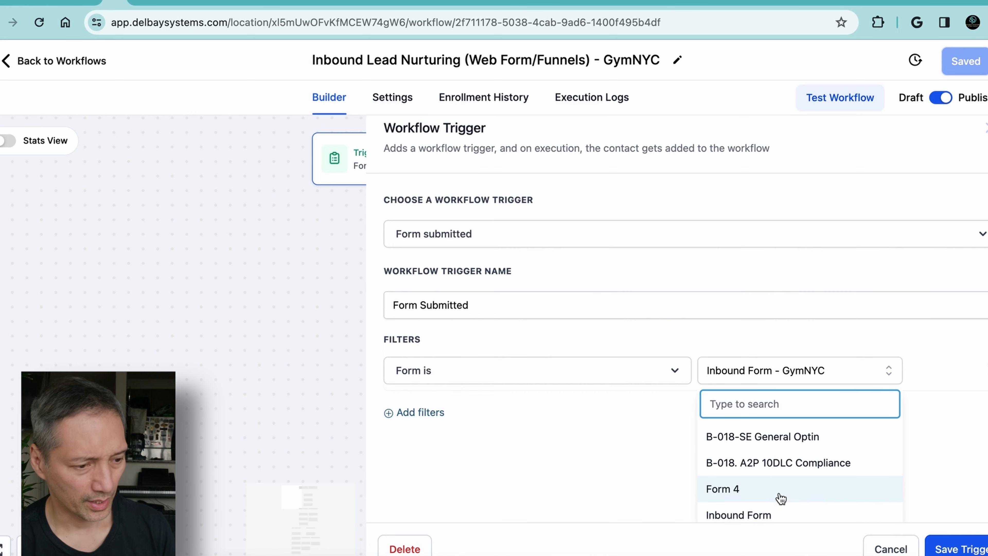
scroll(781, 500, "down", 1)
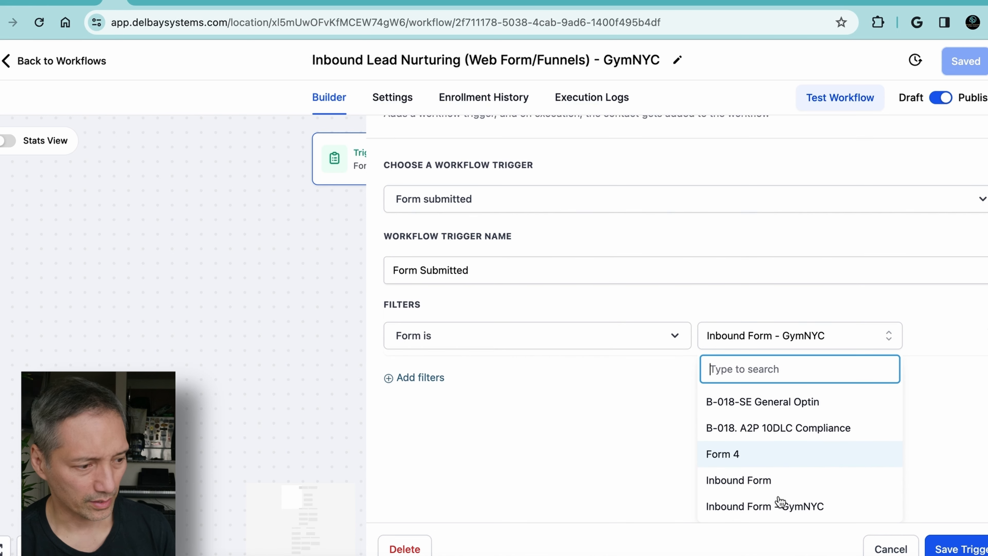
left_click(937, 360)
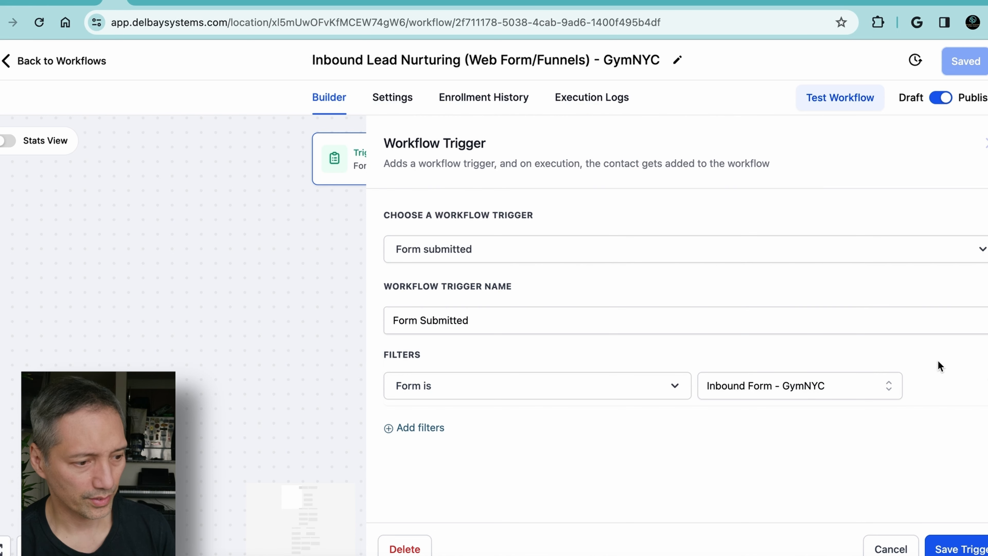
left_click(949, 549)
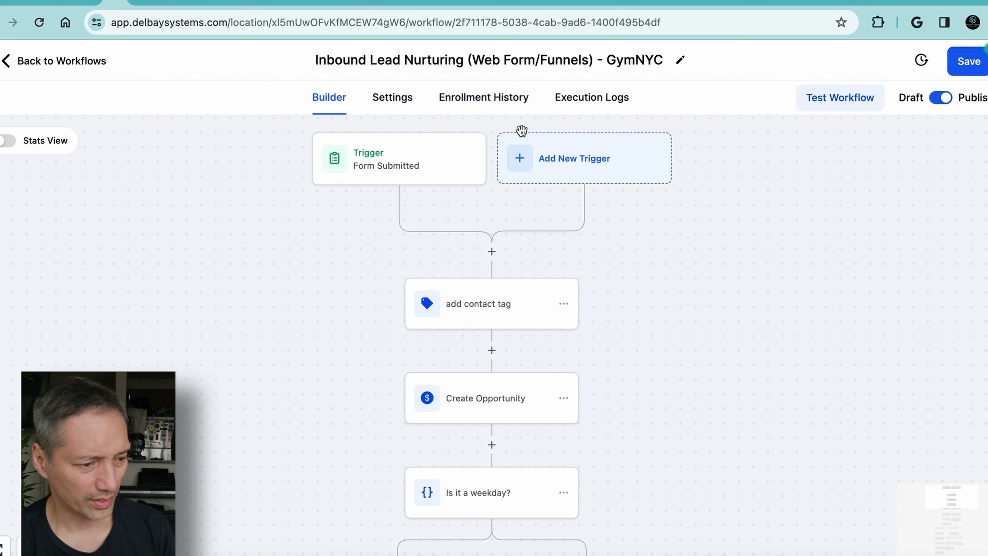
Review the tags in the add contact tag action and save the action with form and gymnyc
scroll(488, 257, "down", 2)
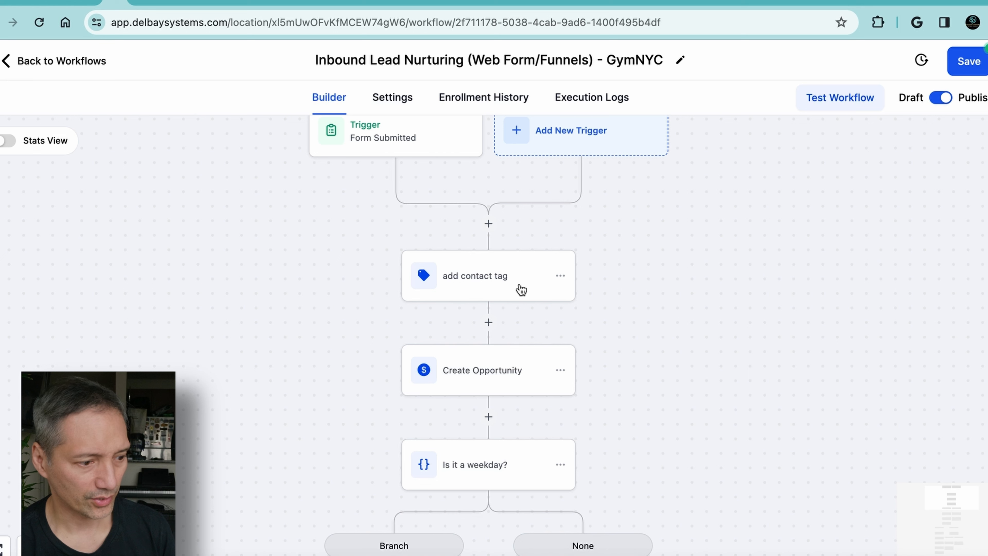
left_click(561, 277)
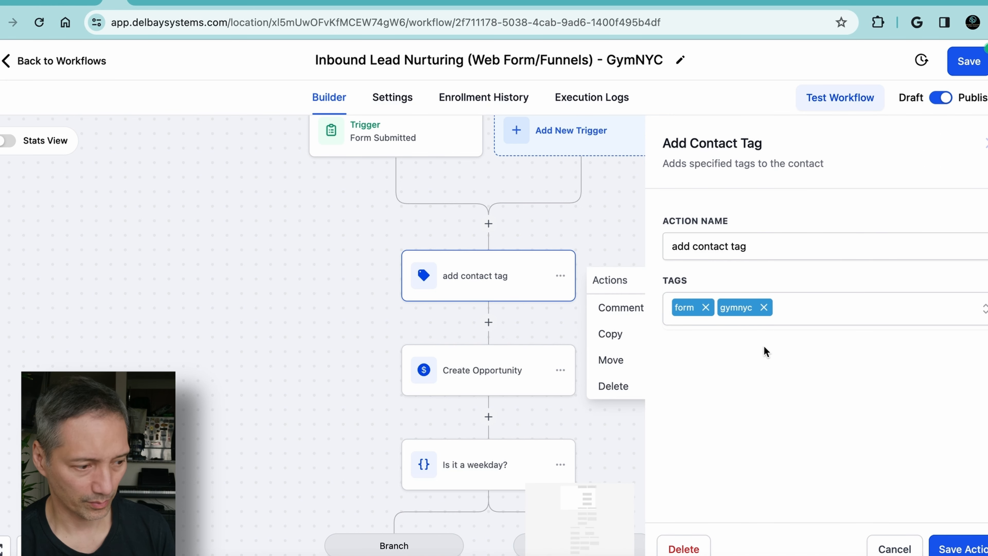
left_click(949, 549)
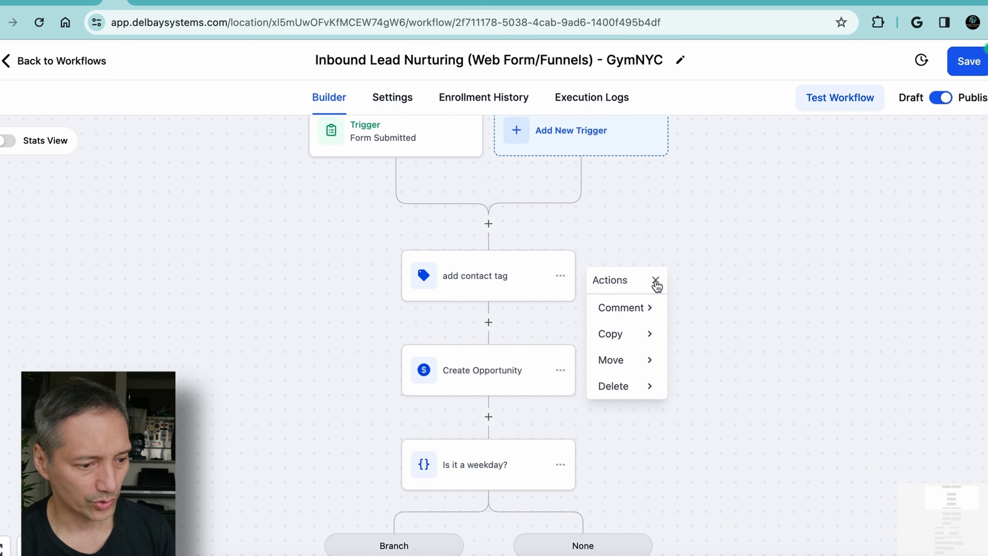
left_click(655, 281)
Review the Create Opportunity action's pipeline, stage, name, source and status settings, and save the action
scroll(620, 333, "down", 2)
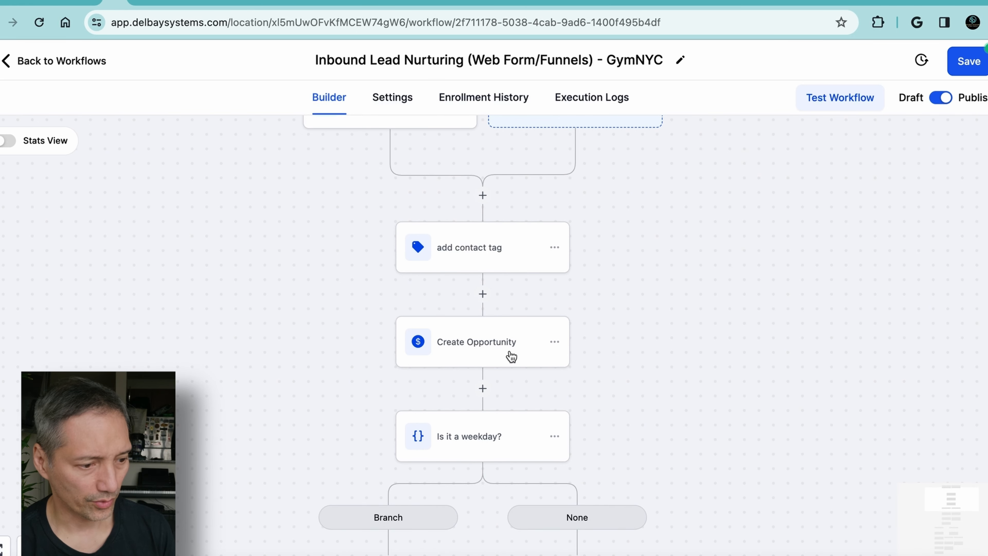
left_click(484, 346)
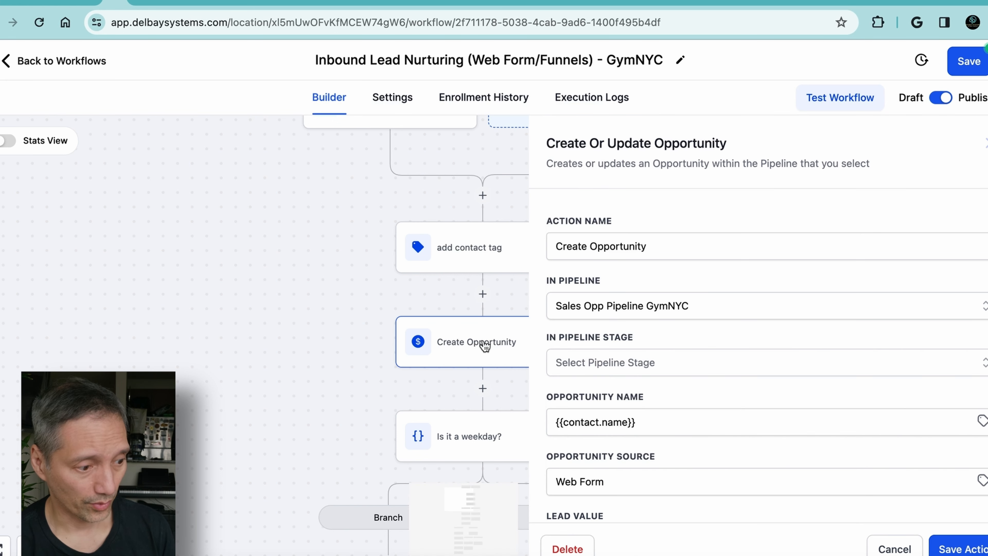
scroll(727, 346, "down", 5)
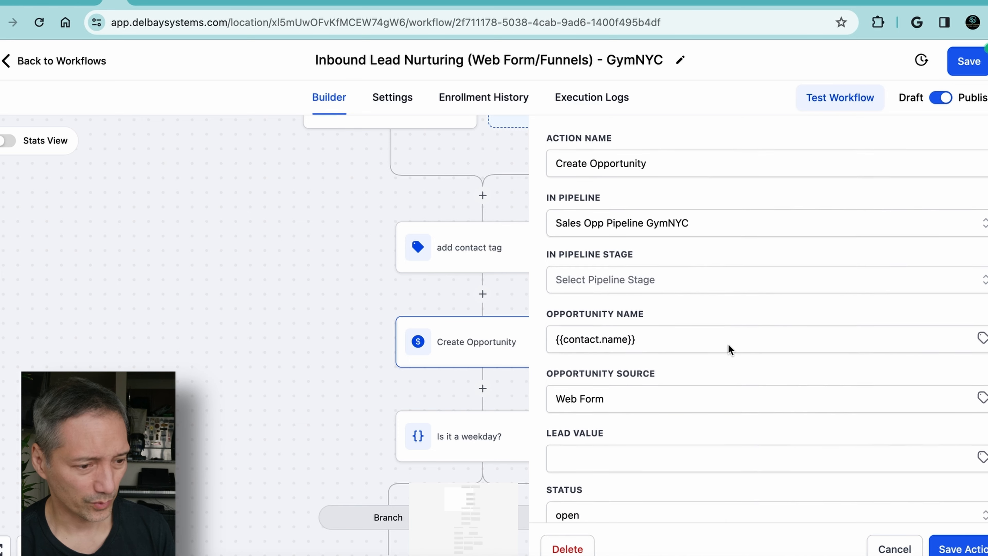
scroll(727, 343, "up", 5)
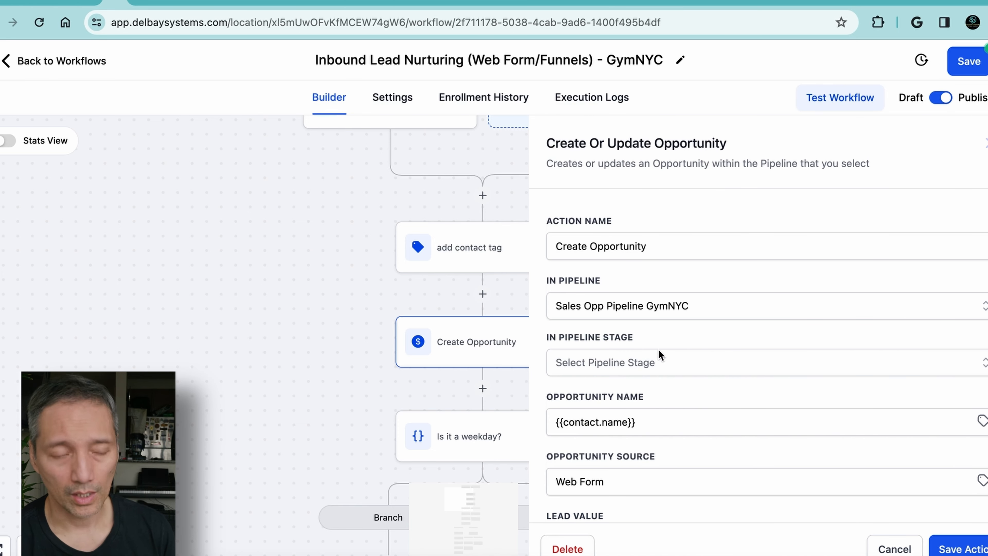
scroll(662, 368, "down", 3)
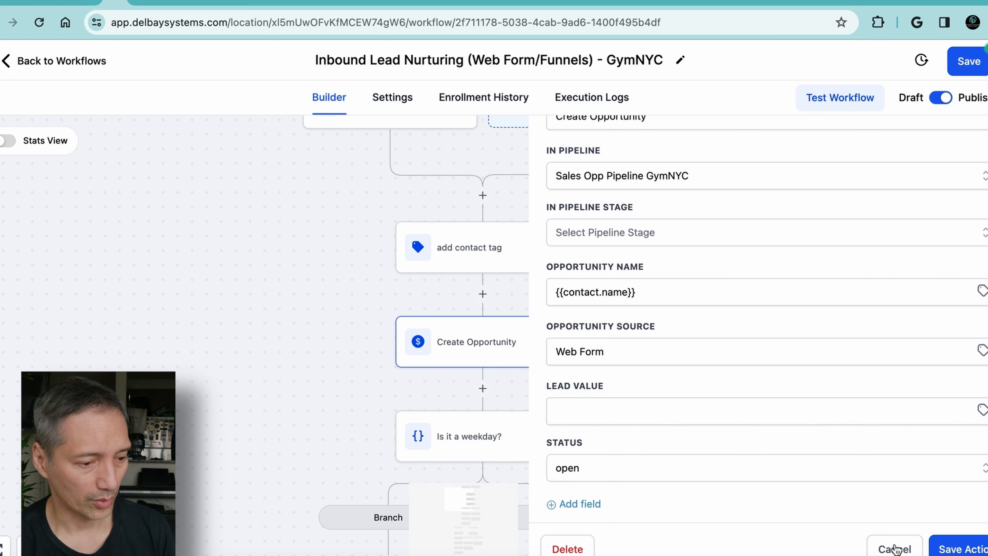
left_click(949, 549)
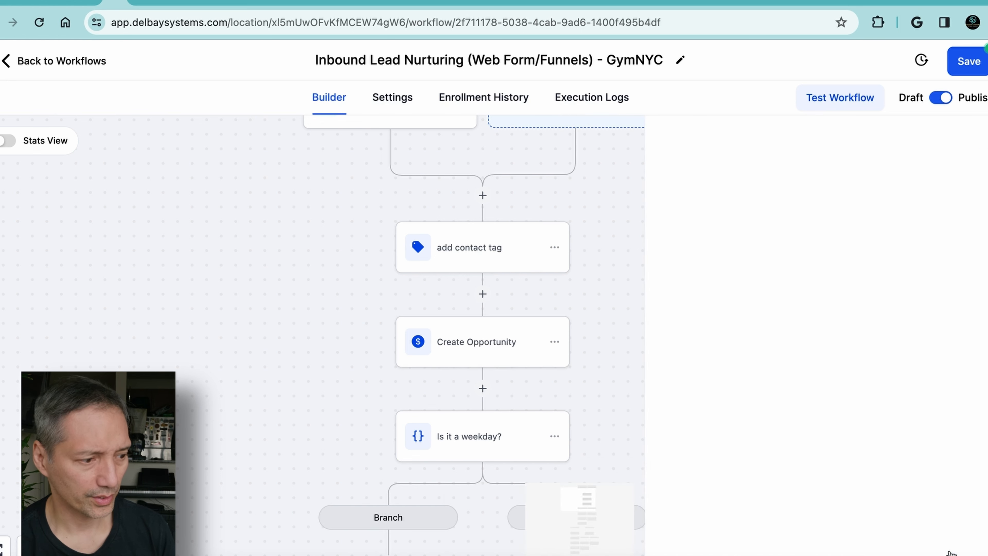
Examine the branch conditions and day choices of the Is it a weekday? condition, and leave it without saving
scroll(659, 406, "down", 5)
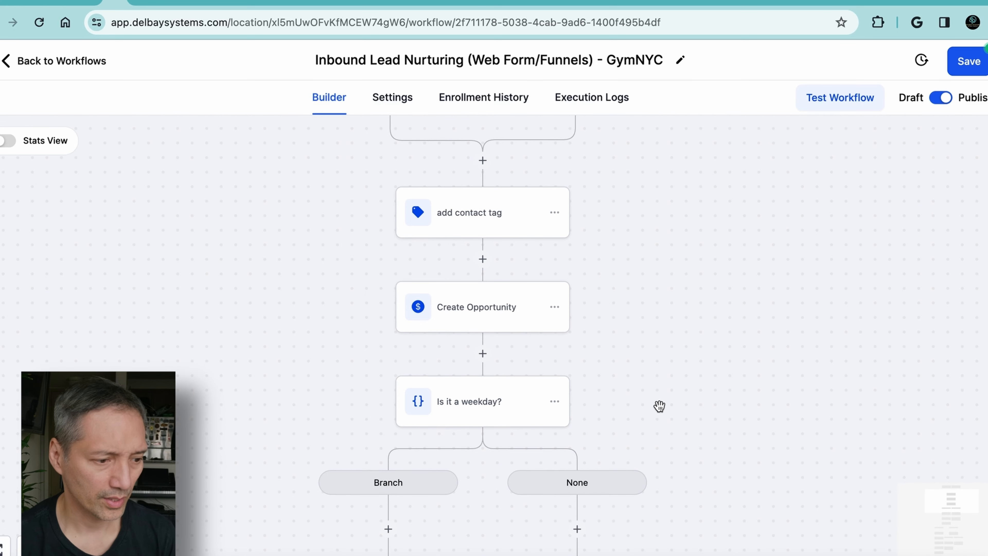
scroll(650, 367, "down", 1)
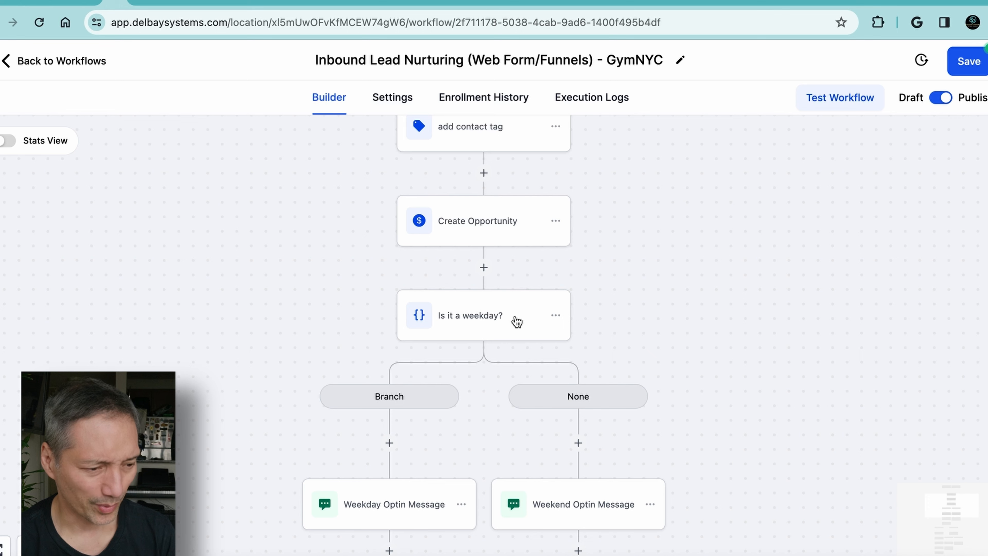
left_click(505, 319)
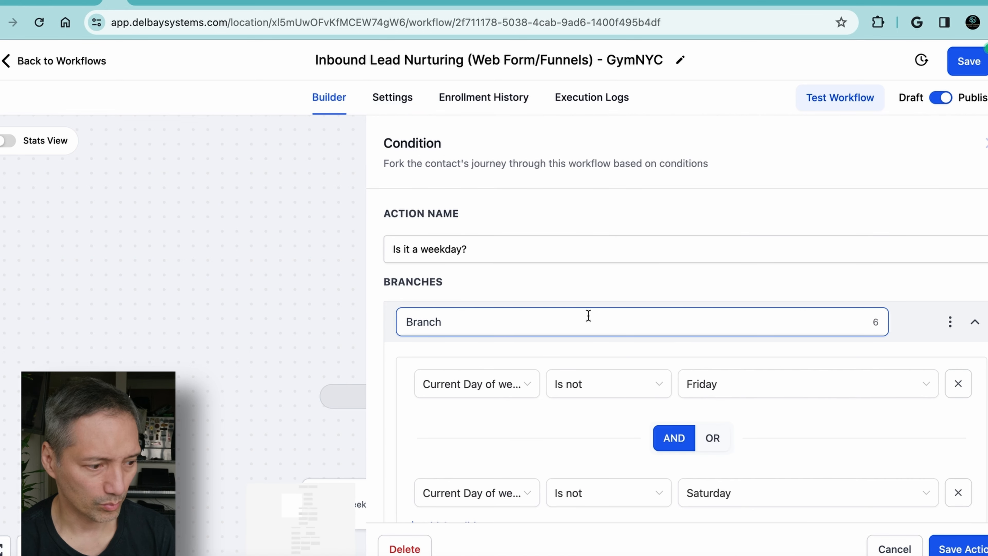
scroll(594, 320, "down", 5)
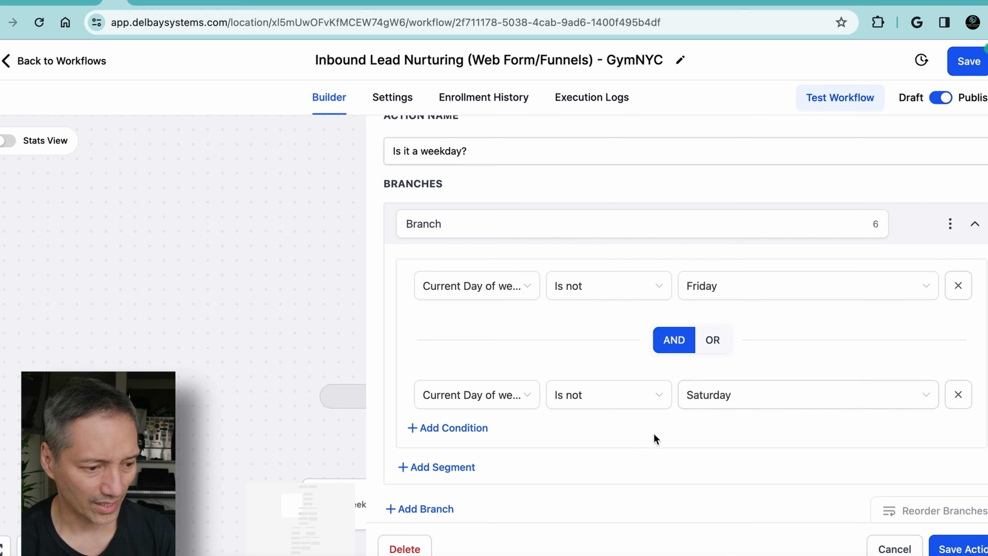
scroll(653, 433, "down", 3)
scroll(654, 434, "down", 2)
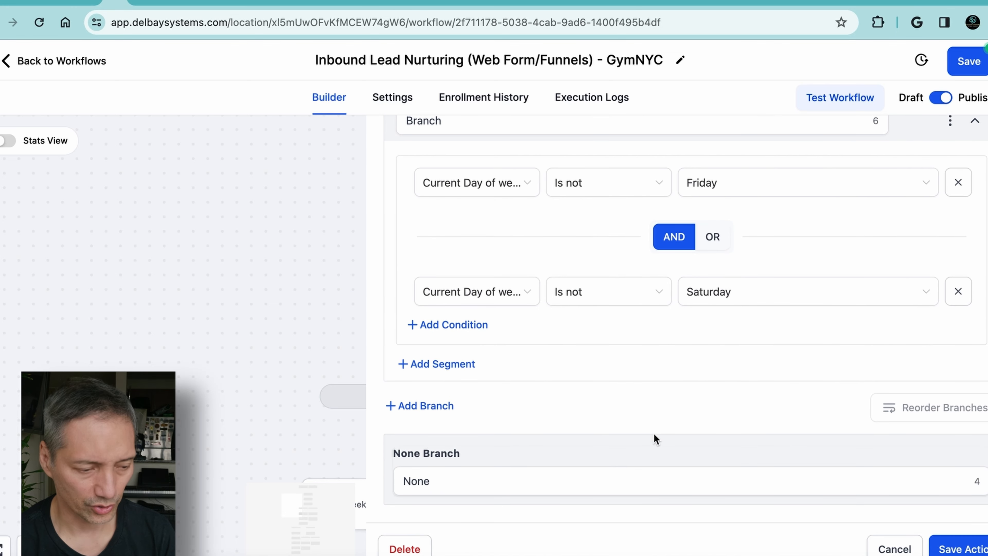
scroll(653, 433, "up", 4)
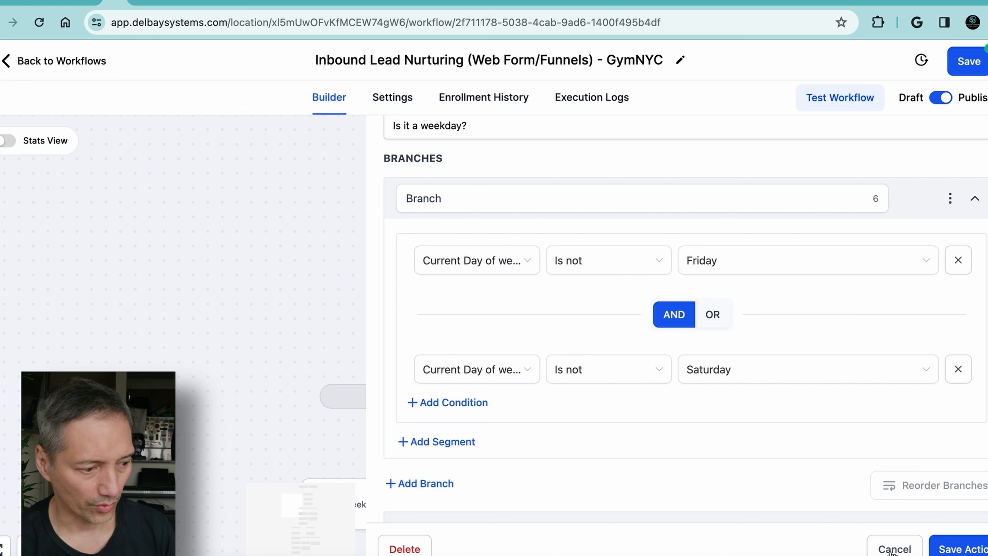
left_click(926, 261)
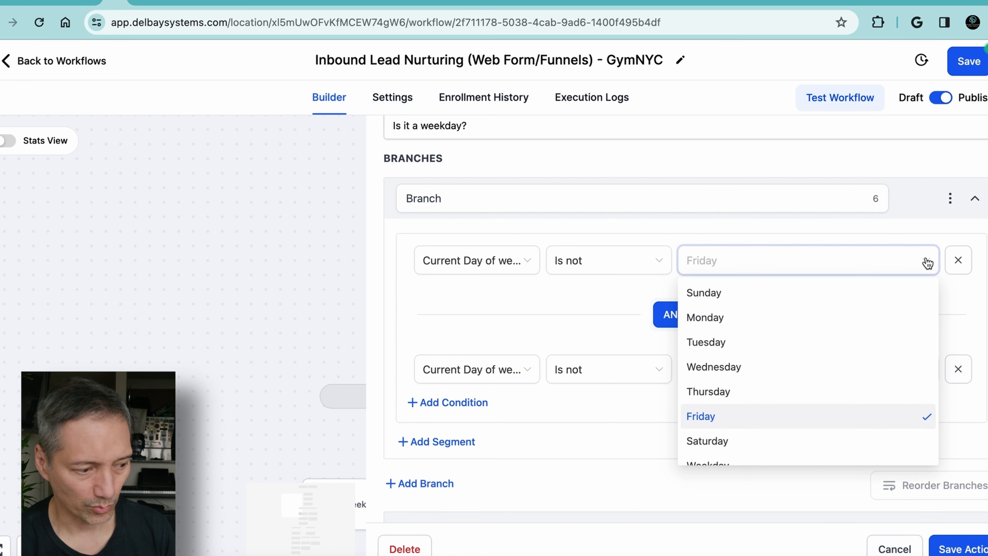
left_click(892, 549)
Open the Weekday Optin Message SMS action in the weekday branch and read its message text
scroll(781, 408, "down", 3)
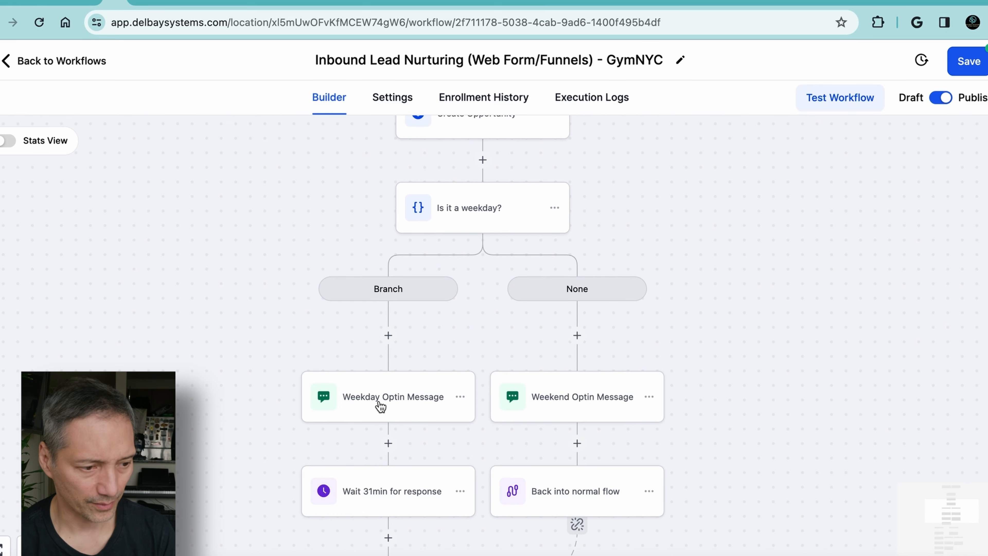
left_click(378, 412)
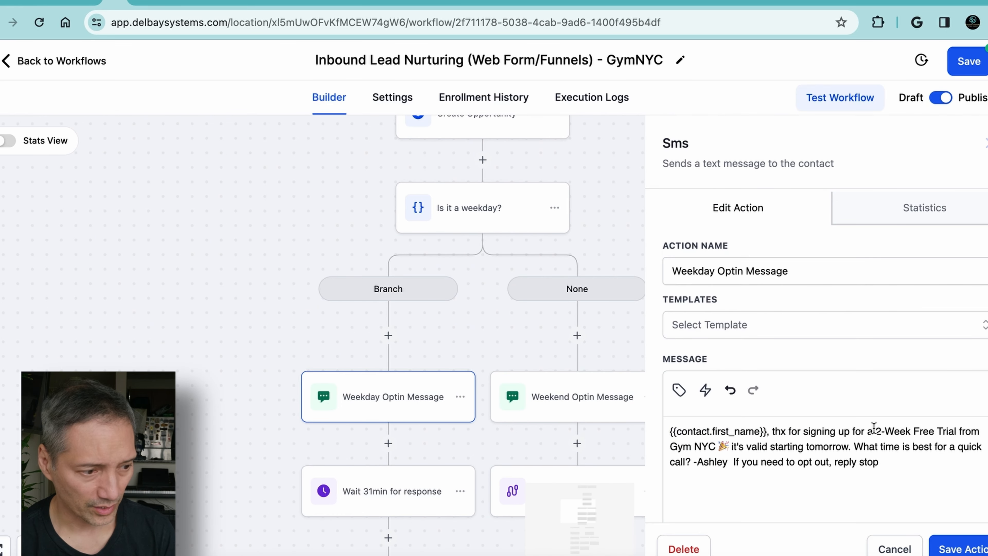
scroll(873, 427, "down", 2)
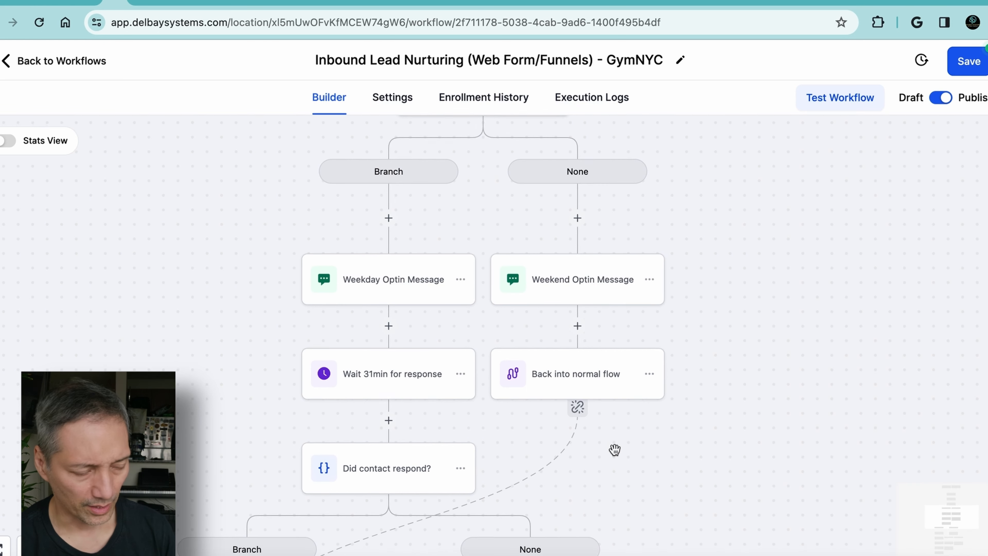
Set the reply timeout of the Wait 31min for response action to 30 minutes
scroll(616, 450, "down", 1)
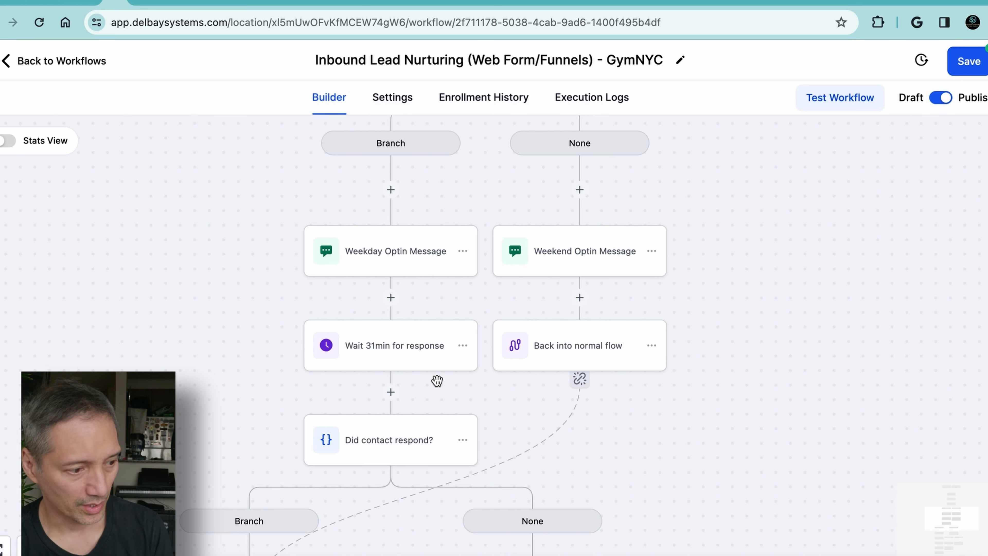
left_click(420, 346)
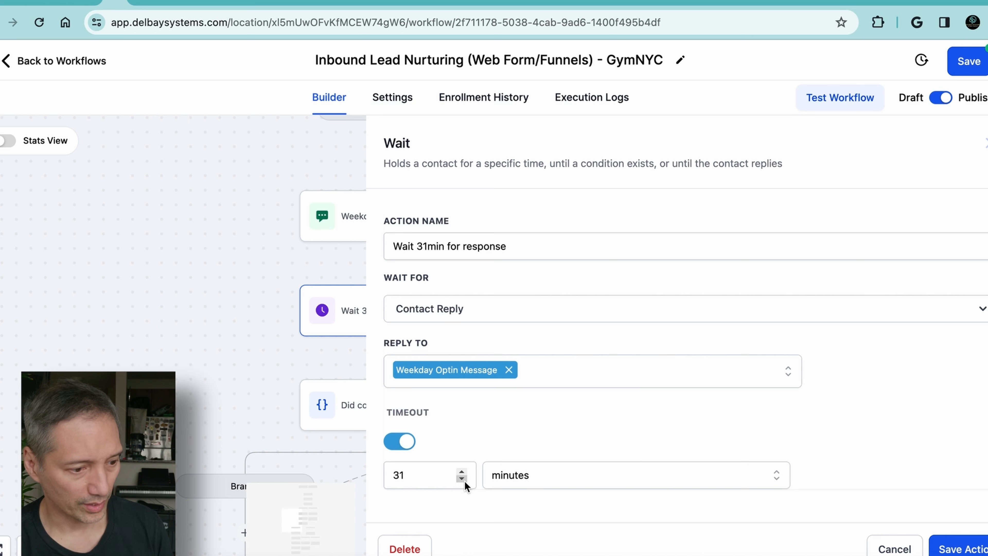
left_click(461, 478)
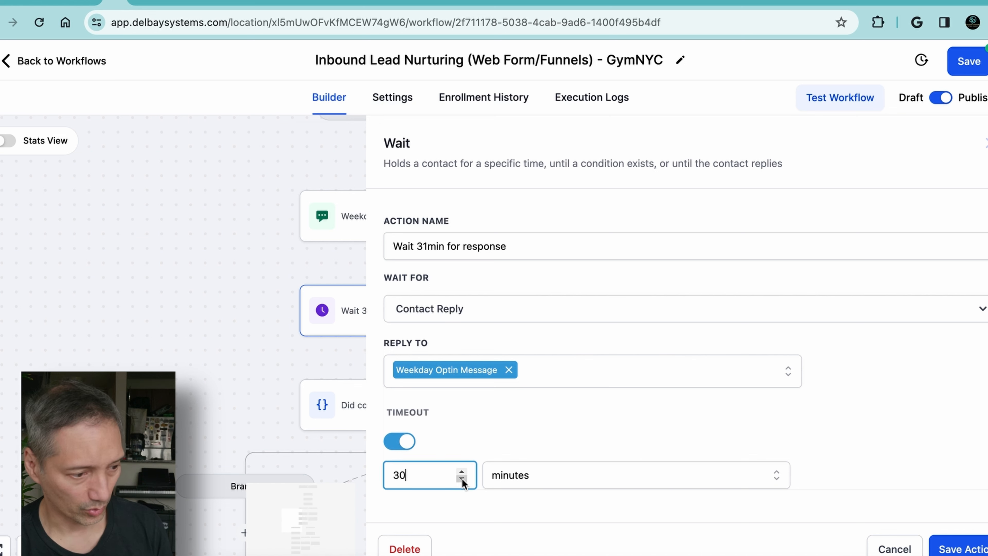
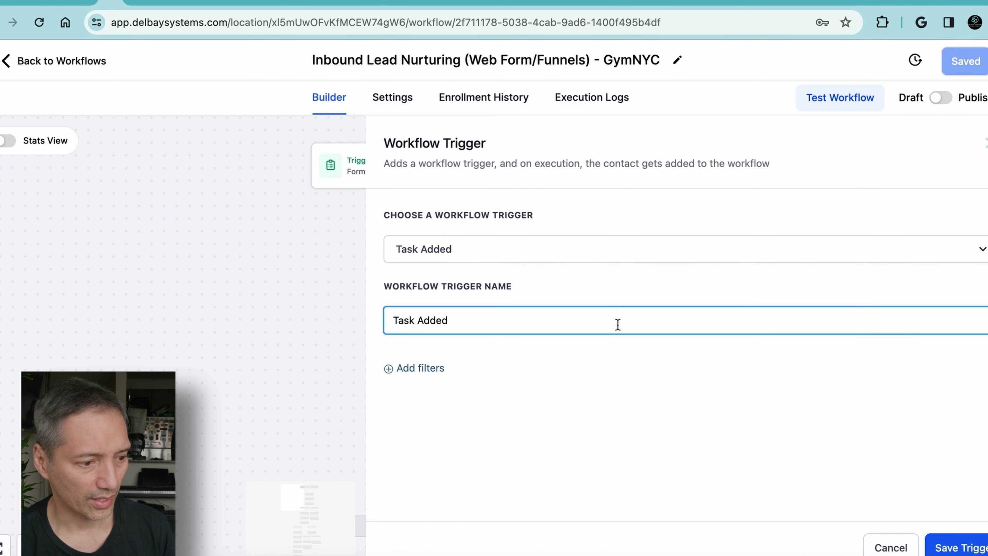
Add an Assigned User filter to the Task Added workflow trigger and search for the assignee's name as its value
left_click(414, 370)
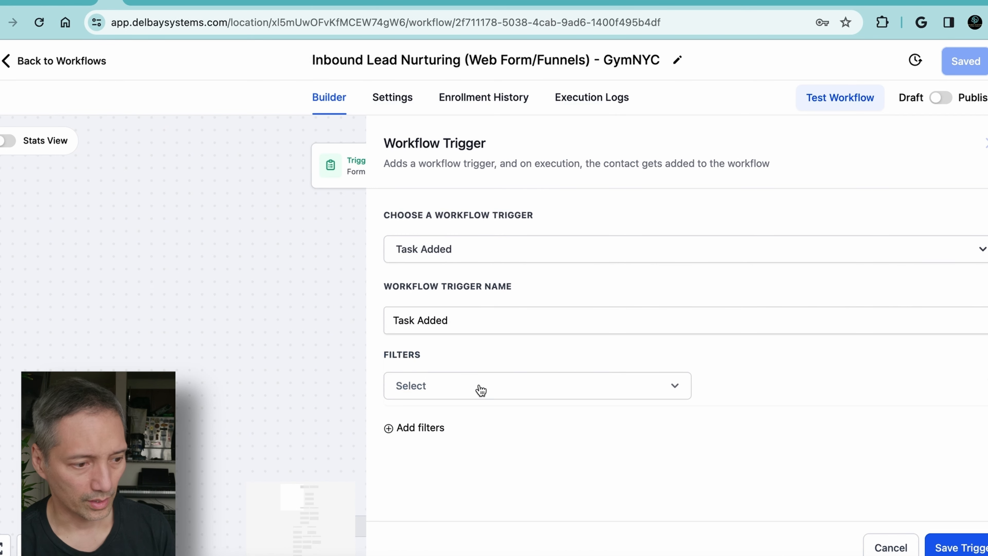
left_click(477, 387)
scroll(483, 447, "down", 2)
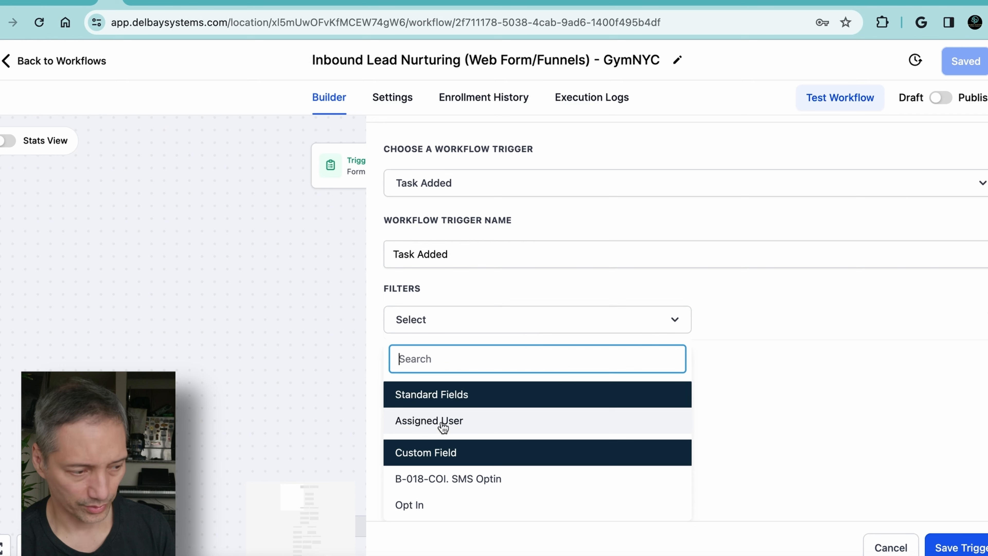
left_click(442, 424)
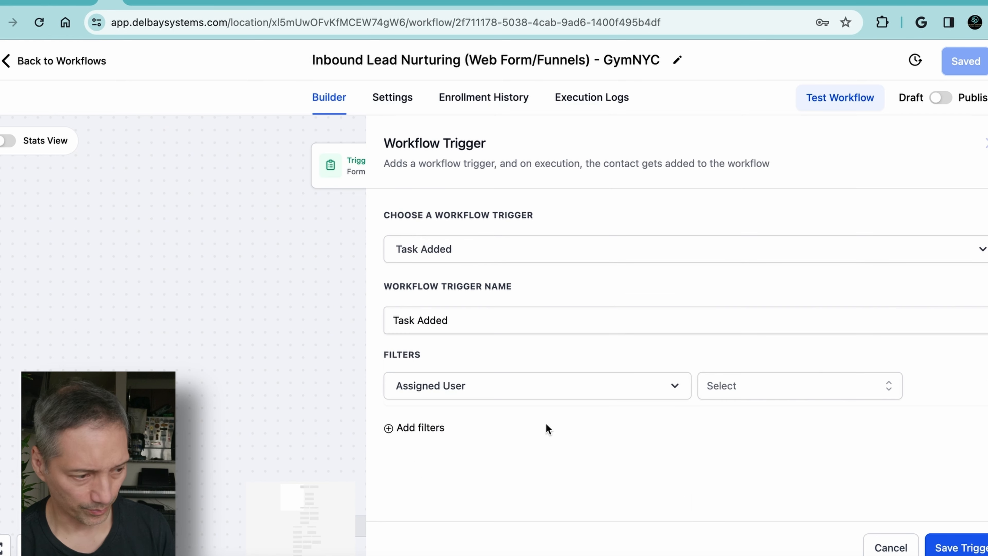
left_click(669, 387)
scroll(509, 461, "down", 1)
left_click(513, 452)
left_click(840, 385)
type("Lu")
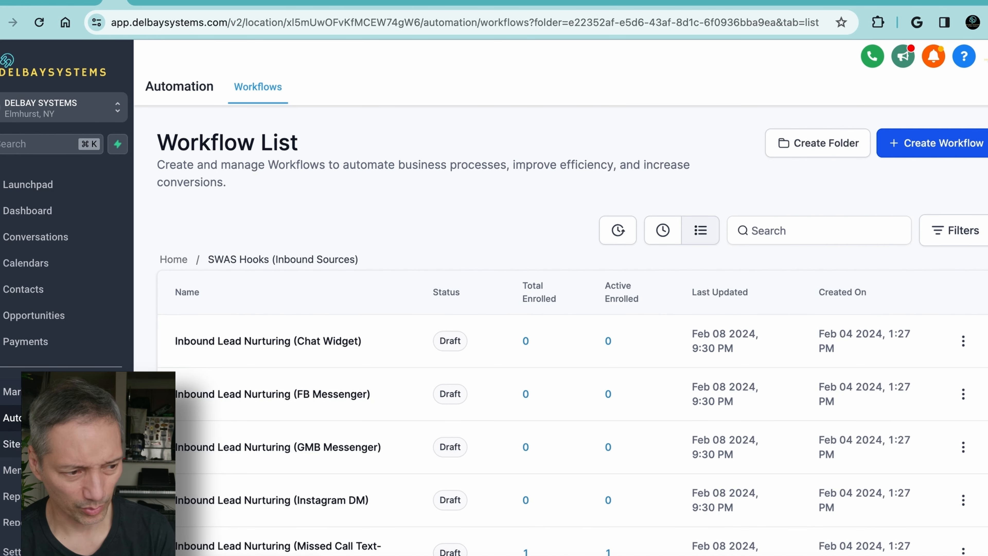
Open the Opportunities board and examine the fields of the new opportunity form
left_click(45, 320)
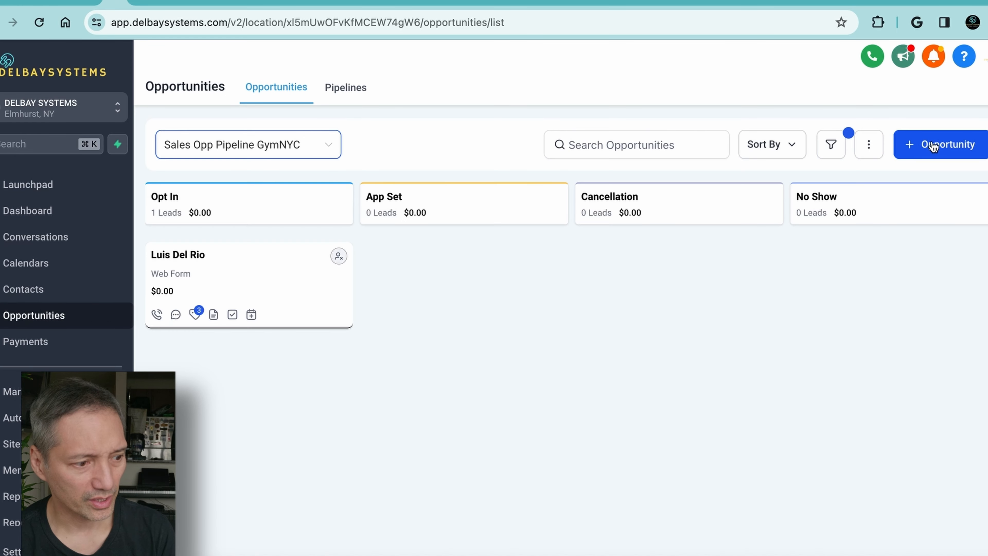
left_click(938, 145)
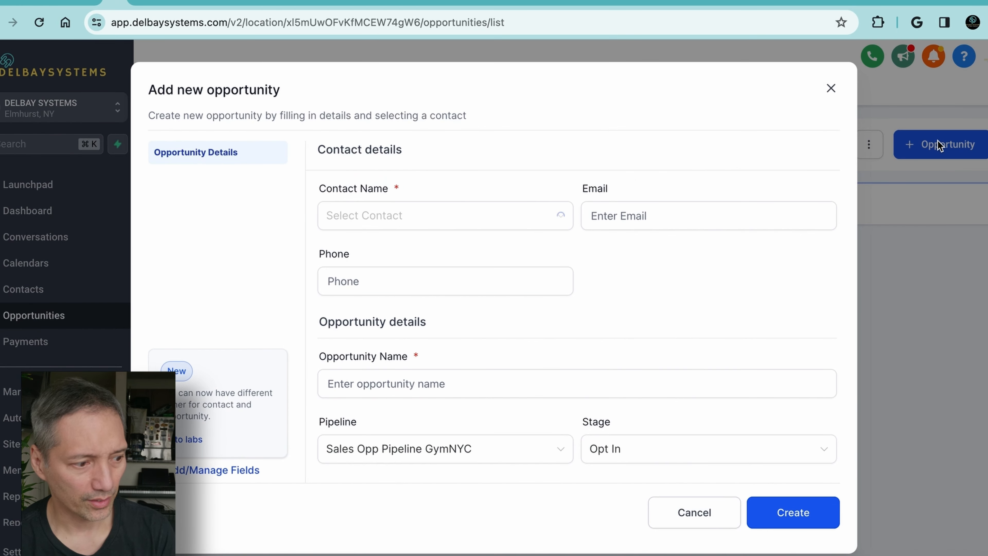
scroll(790, 319, "down", 3)
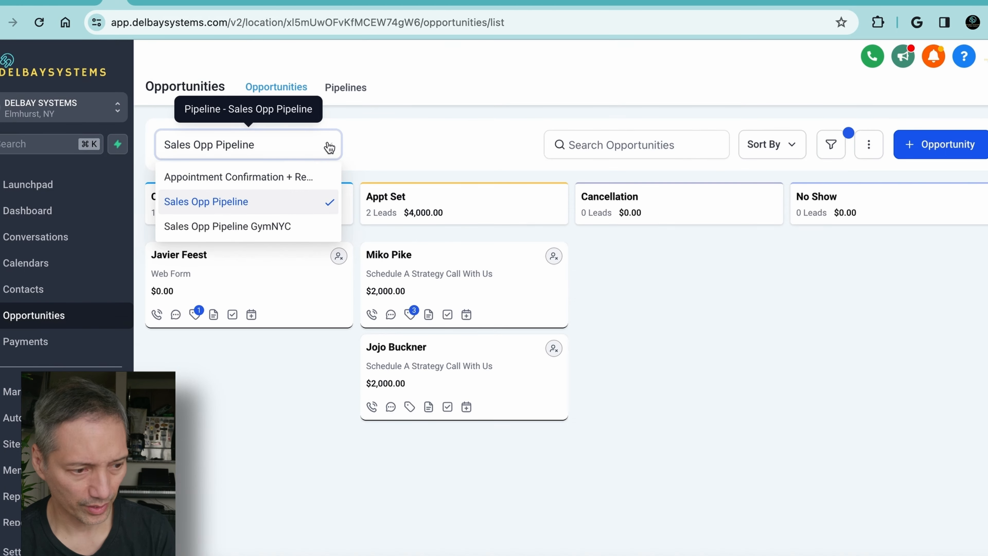
Show the Sales Opp Pipeline GymNYC board and review the details of its Opt In opportunity, leaving it unchanged
left_click(277, 227)
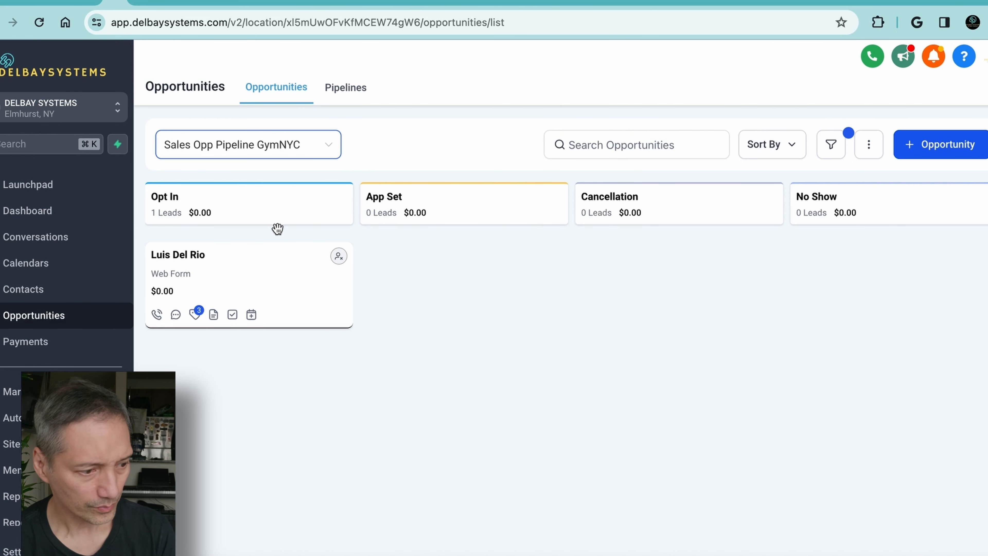
left_click(265, 281)
scroll(480, 287, "down", 2)
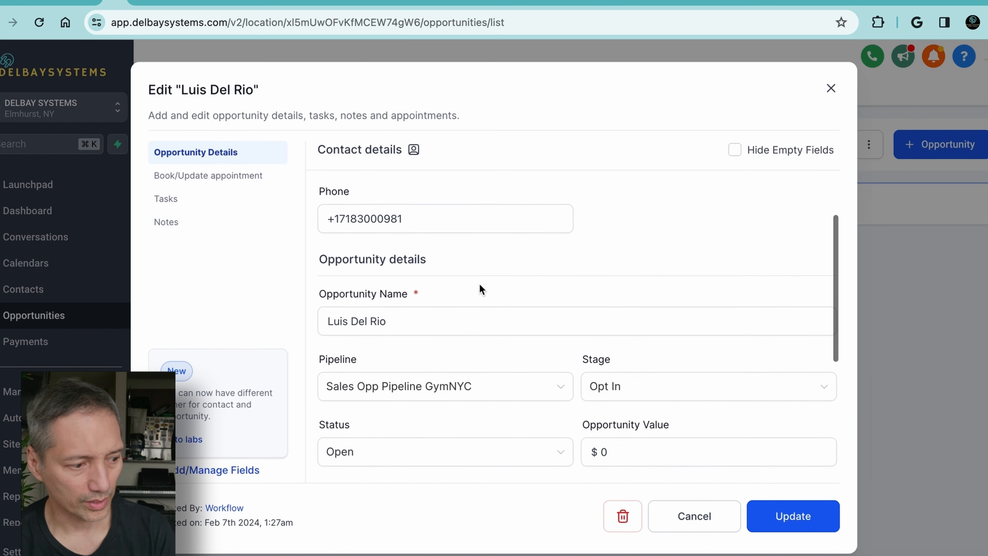
scroll(481, 289, "down", 5)
scroll(481, 289, "up", 7)
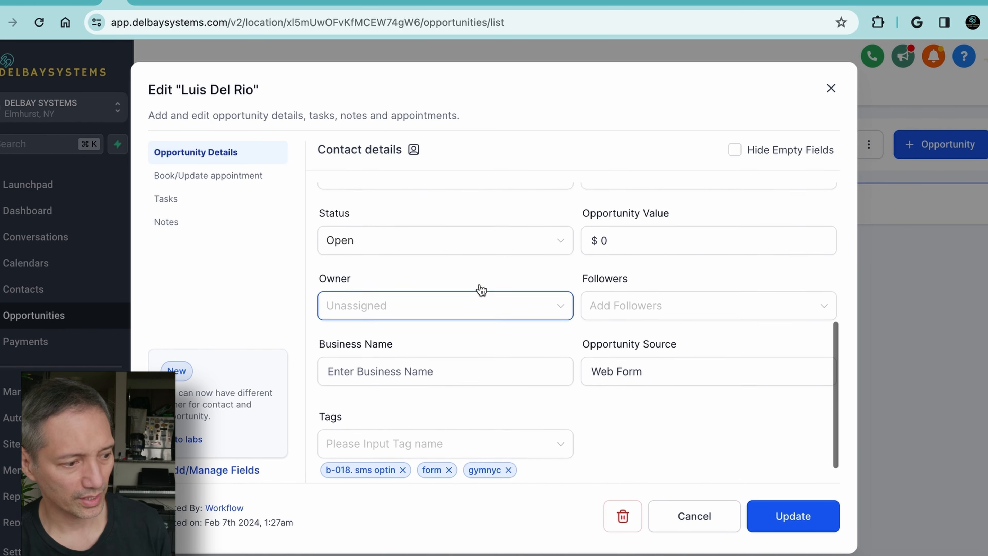
left_click(690, 517)
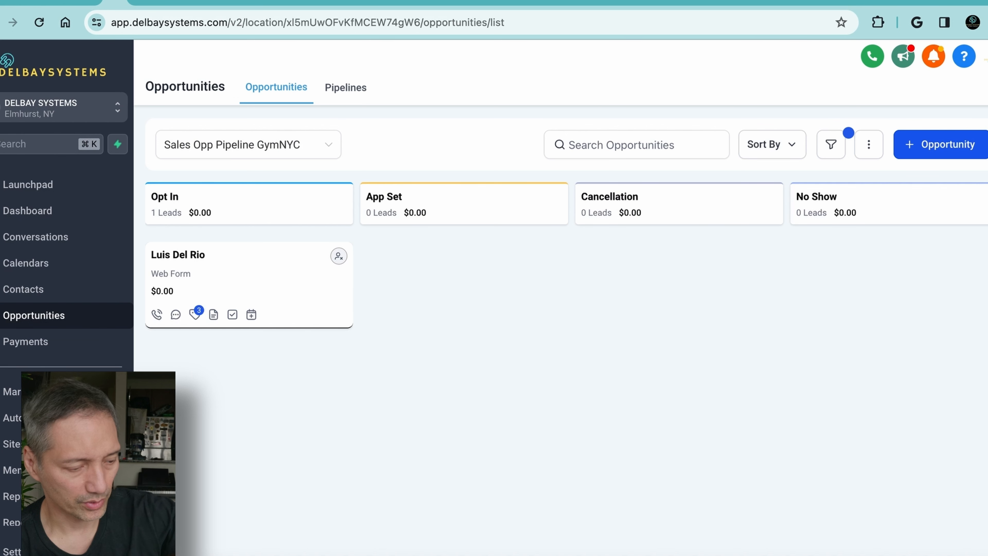
left_click_drag(317, 294, 485, 459)
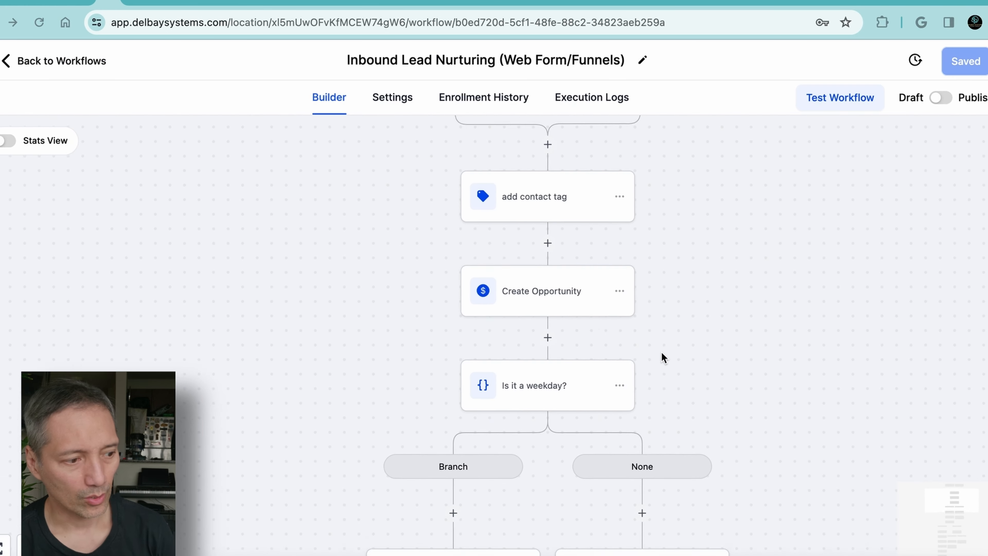
Review the action sequence of the Inbound Lead Nurturing (Web Form/Funnels) workflow from Create Opportunity through Last Day Follow-up
scroll(661, 352, "down", 10)
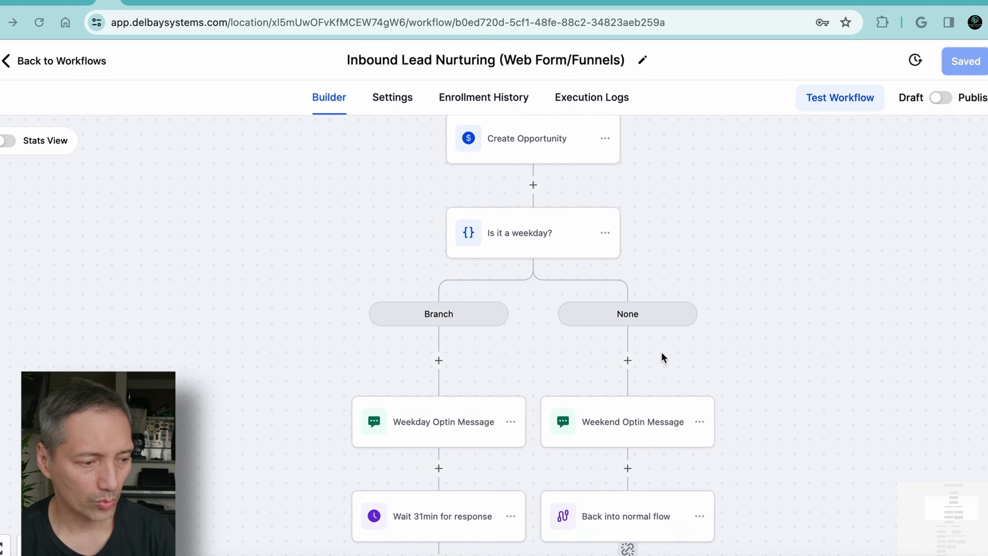
scroll(661, 352, "down", 10)
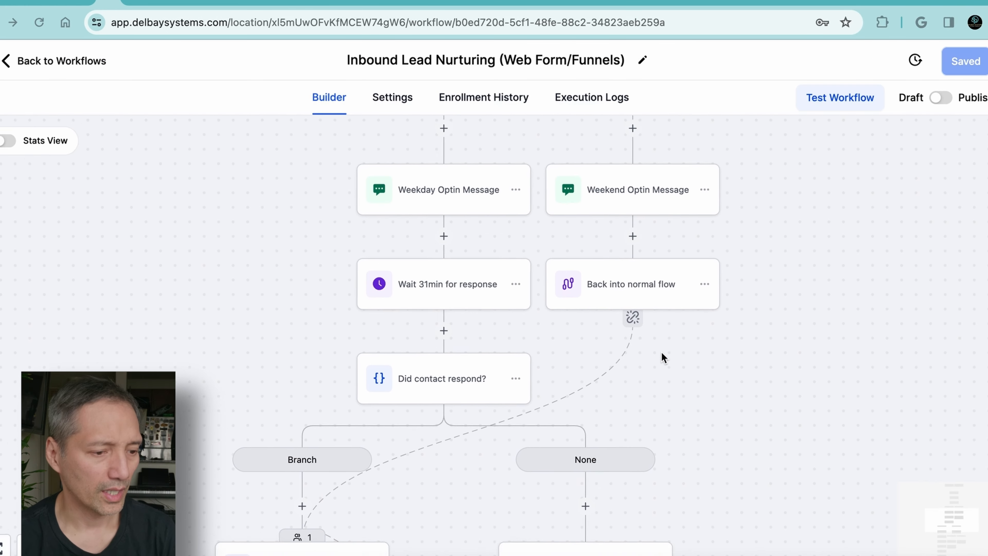
scroll(662, 352, "down", 8)
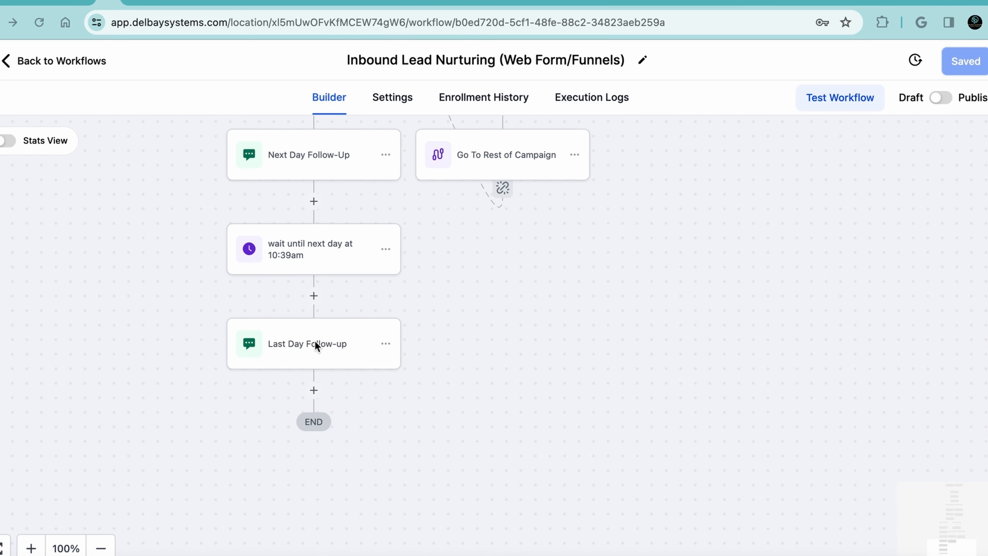
scroll(327, 342, "up", 8)
scroll(327, 345, "up", 7)
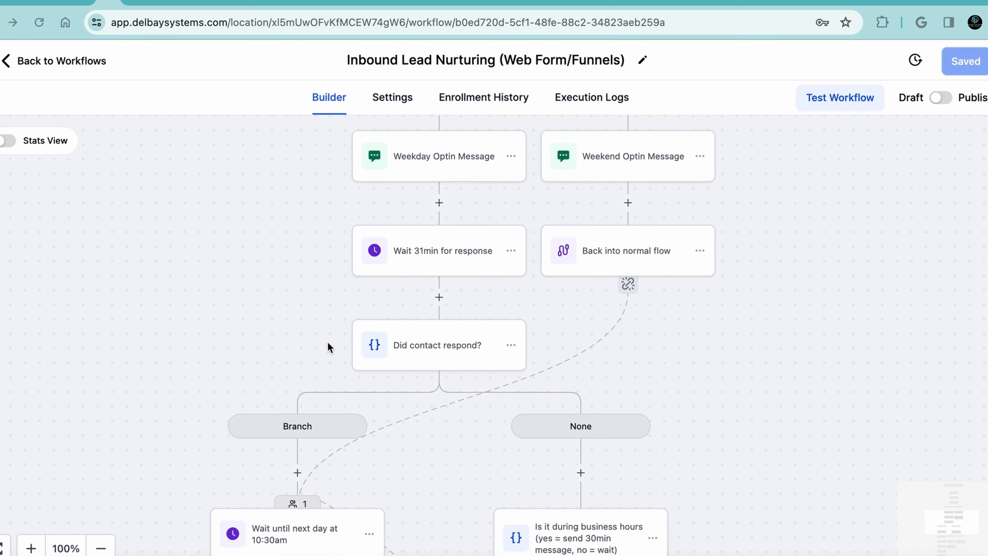
scroll(327, 341, "up", 4)
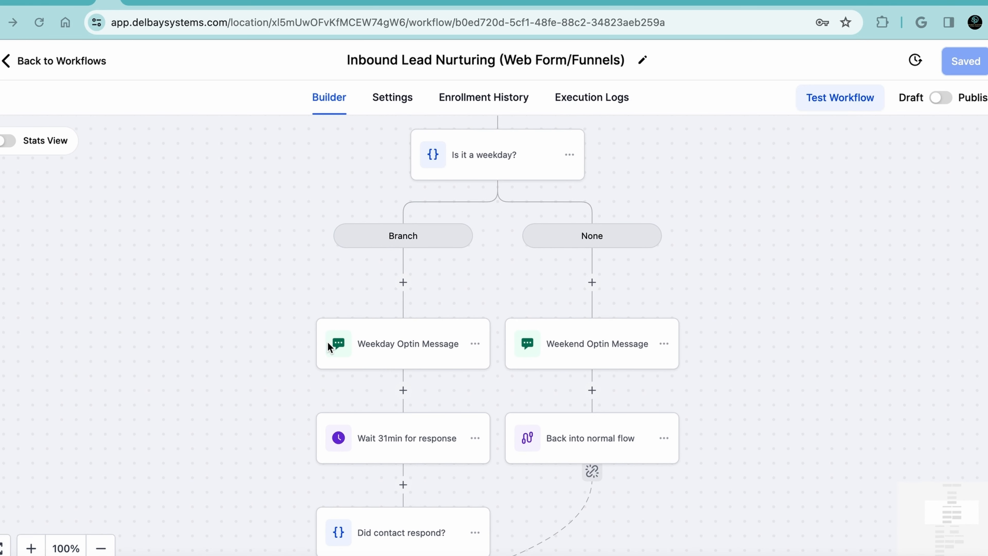
Examine the actions available for the Weekday Optin Message step and close them without applying any
left_click(475, 343)
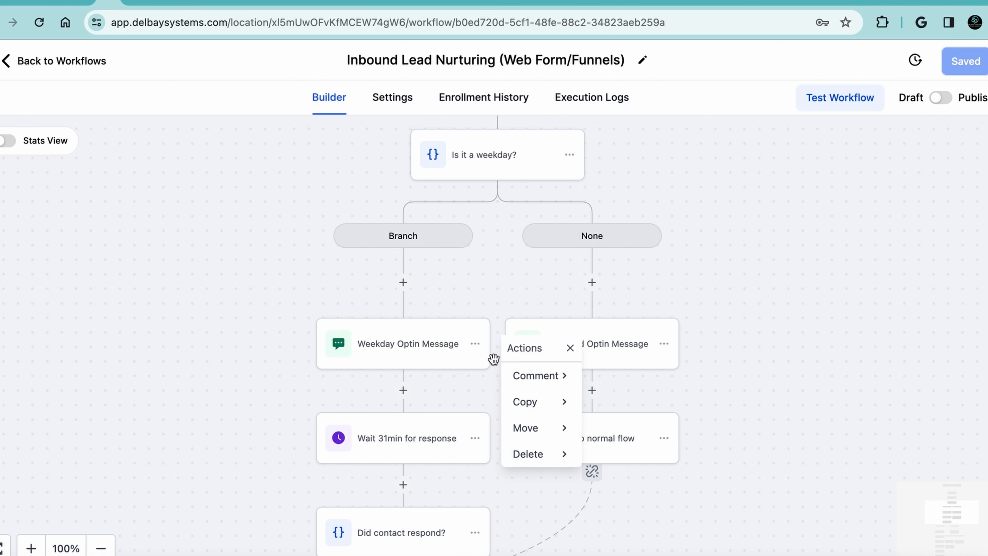
left_click(533, 286)
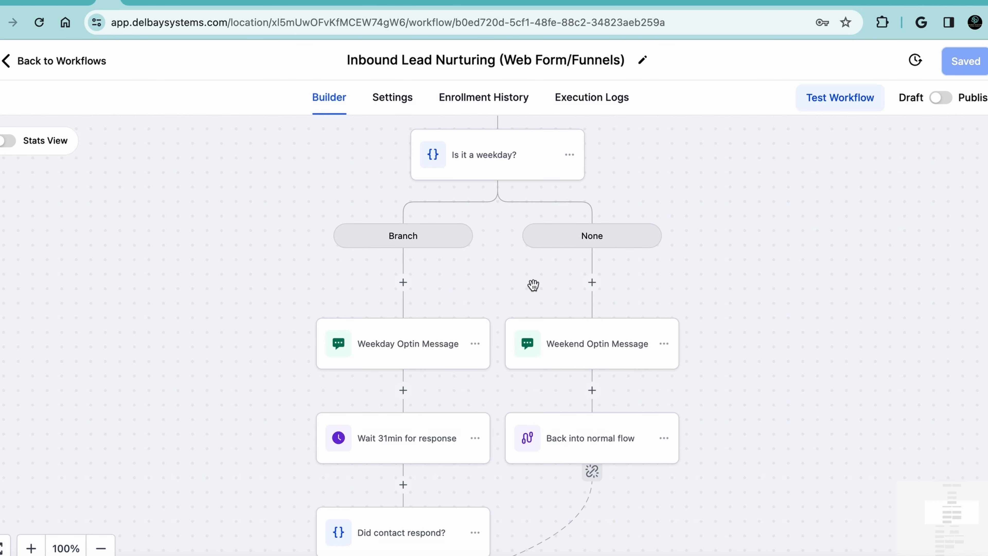
scroll(534, 286, "up", 5)
scroll(533, 285, "down", 6)
scroll(237, 354, "up", 1)
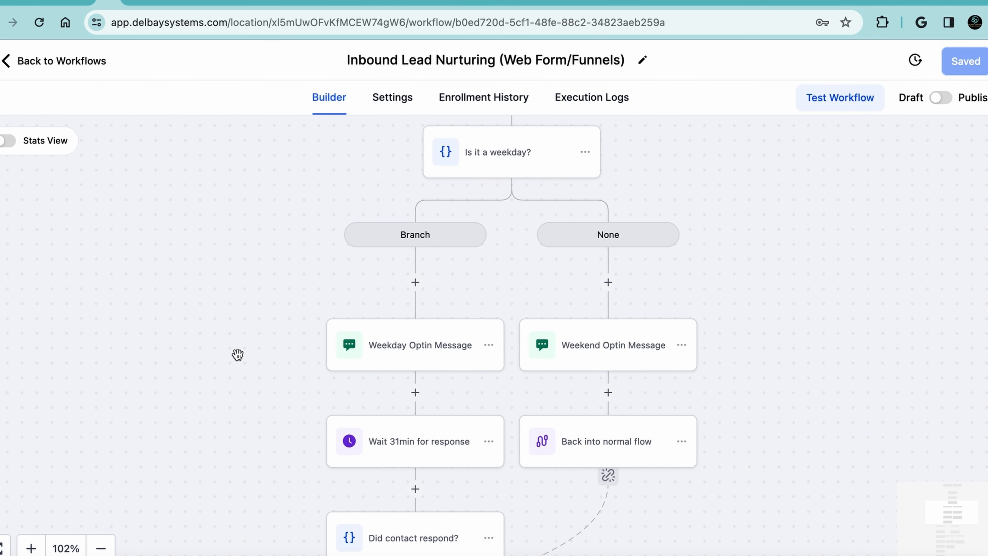
scroll(237, 354, "down", 3)
scroll(237, 354, "up", 5)
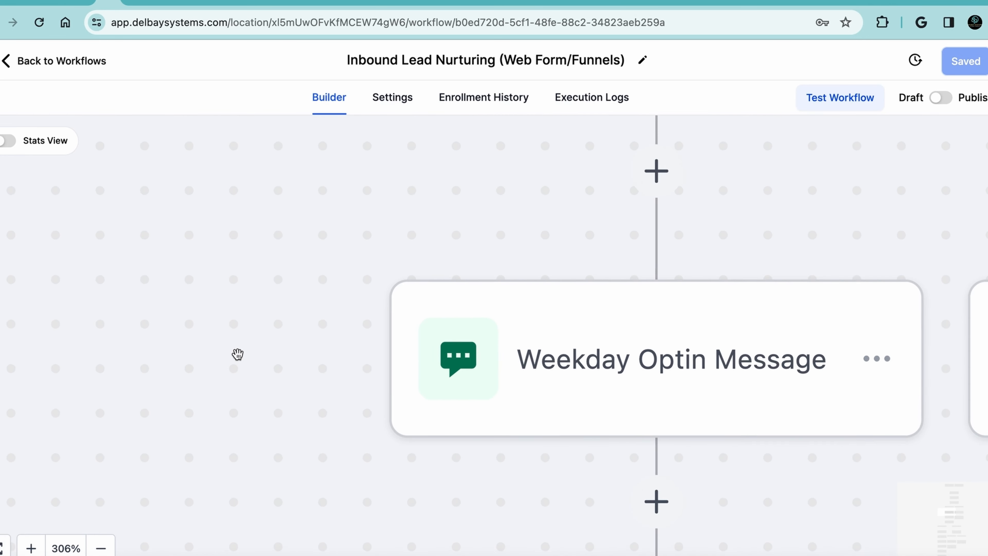
scroll(237, 354, "right", 10)
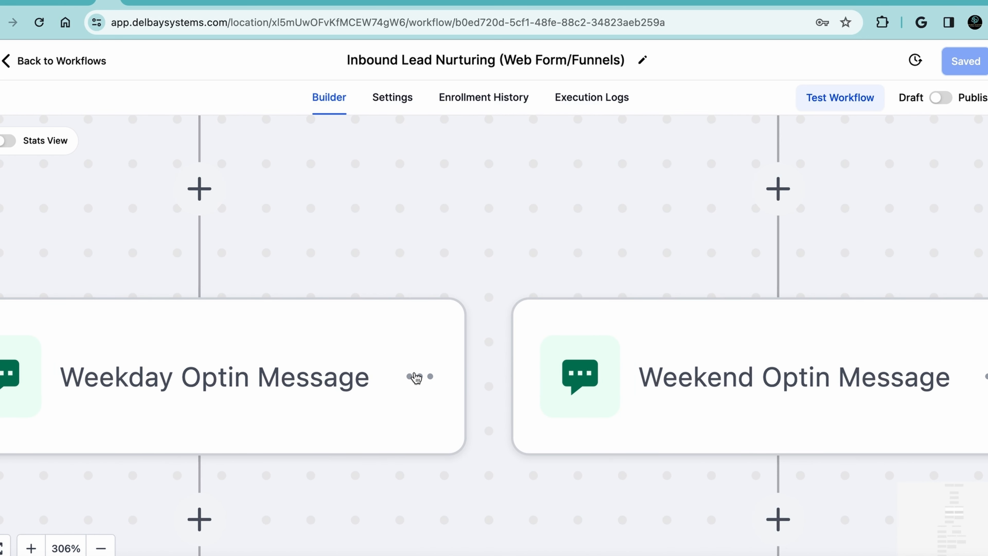
left_click(416, 376)
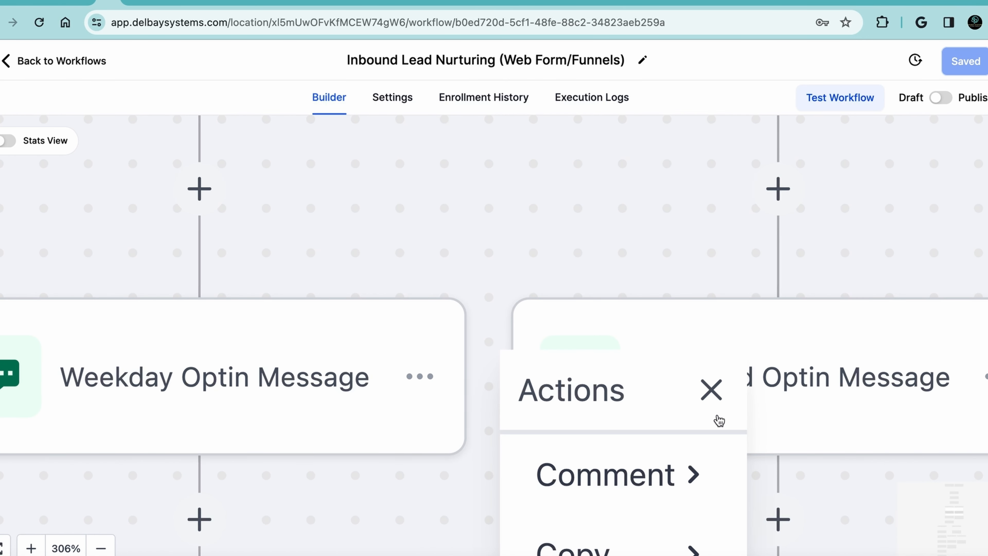
left_click(711, 391)
Examine the branches below the Did contact respond? condition, including the business hours check and the next-day follow-ups
scroll(690, 260, "down", 6)
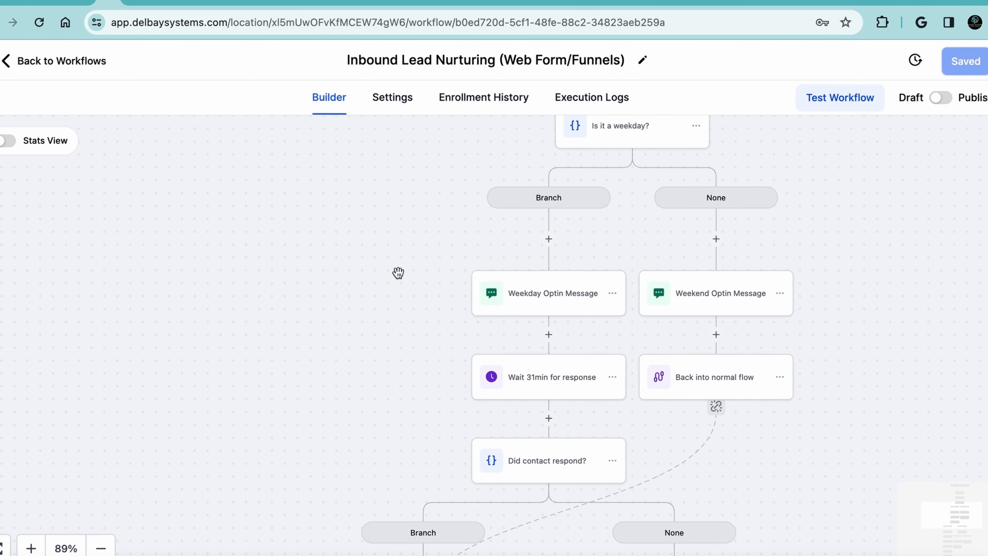
scroll(398, 272, "right", 3)
scroll(398, 275, "down", 5)
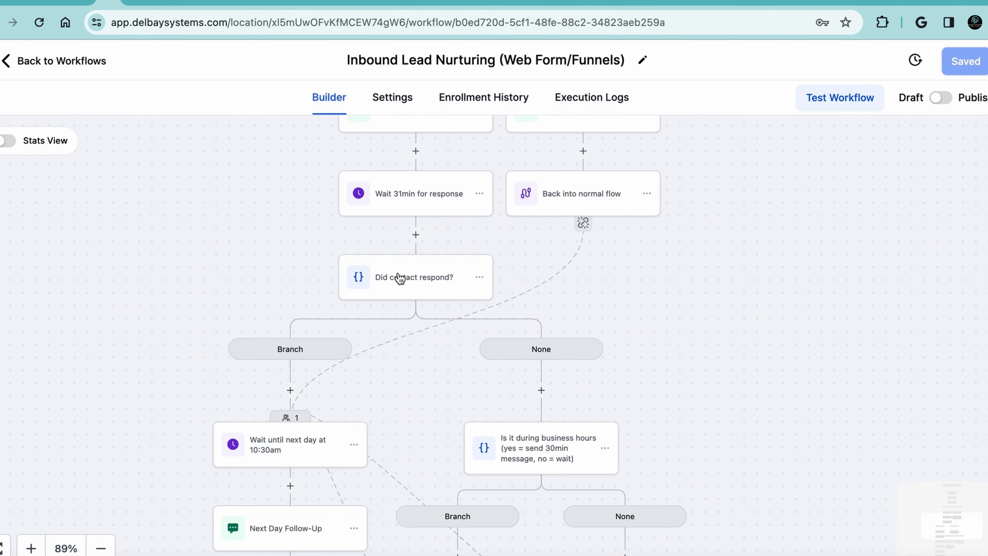
scroll(477, 331, "down", 10)
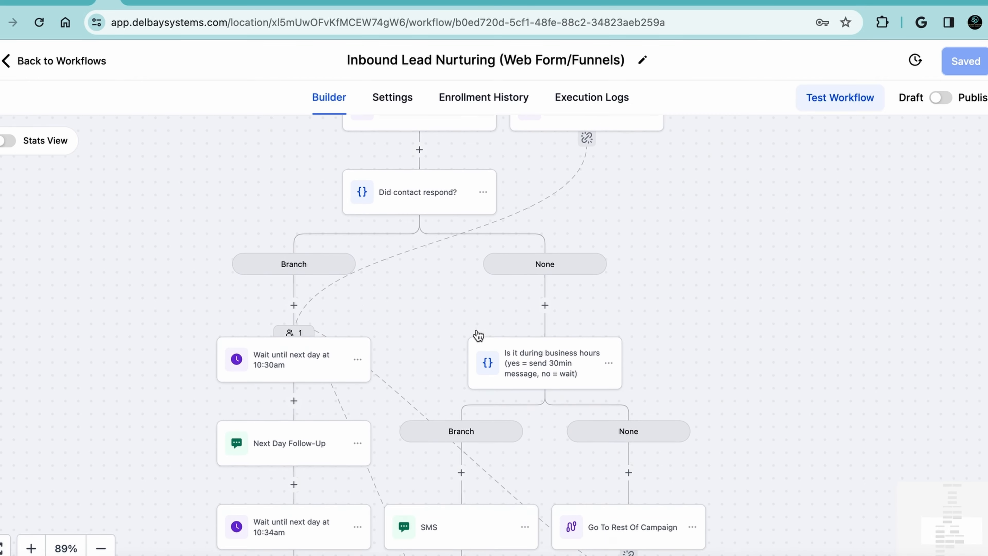
scroll(478, 336, "down", 3)
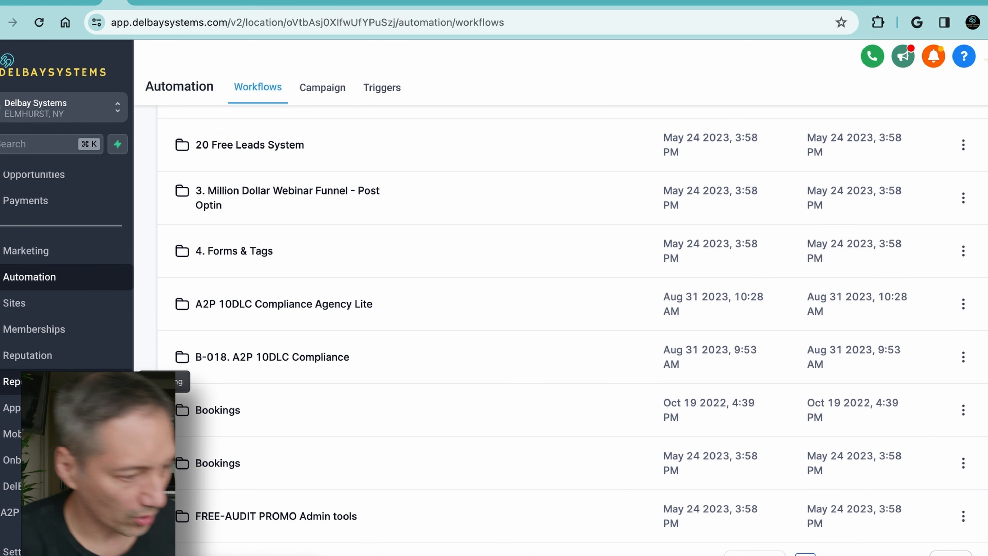
Open the account's Funnels list under Sites and look through the existing funnels
scroll(19, 375, "up", 5)
left_click(11, 443)
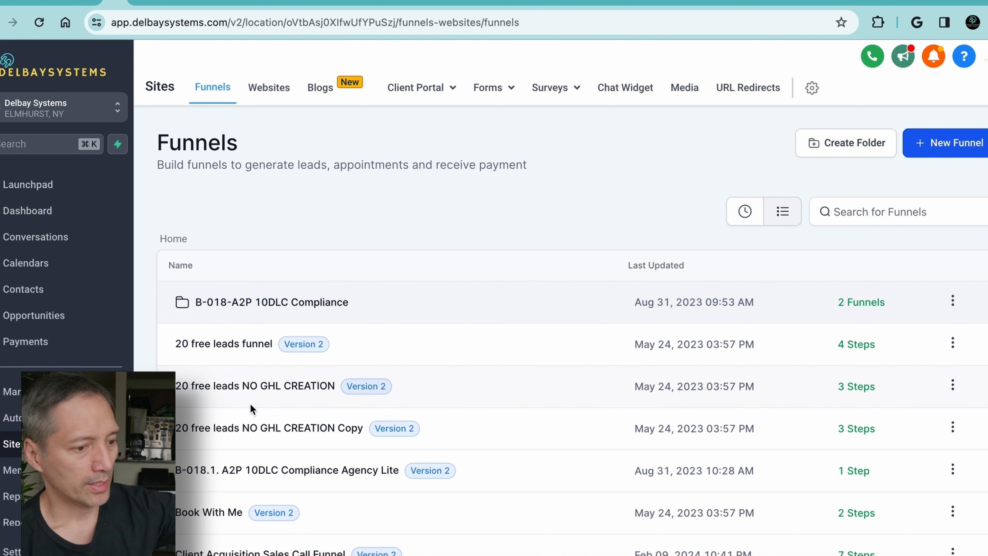
scroll(251, 404, "down", 1)
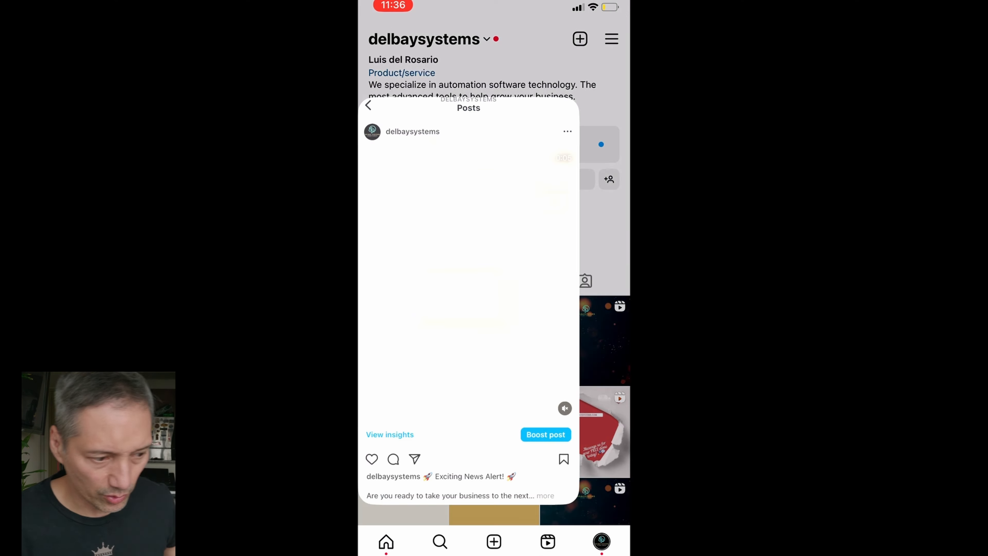
Switch to Instagram and browse the promotional posts on the delbaysystems profile
scroll(494, 287, "down", 10)
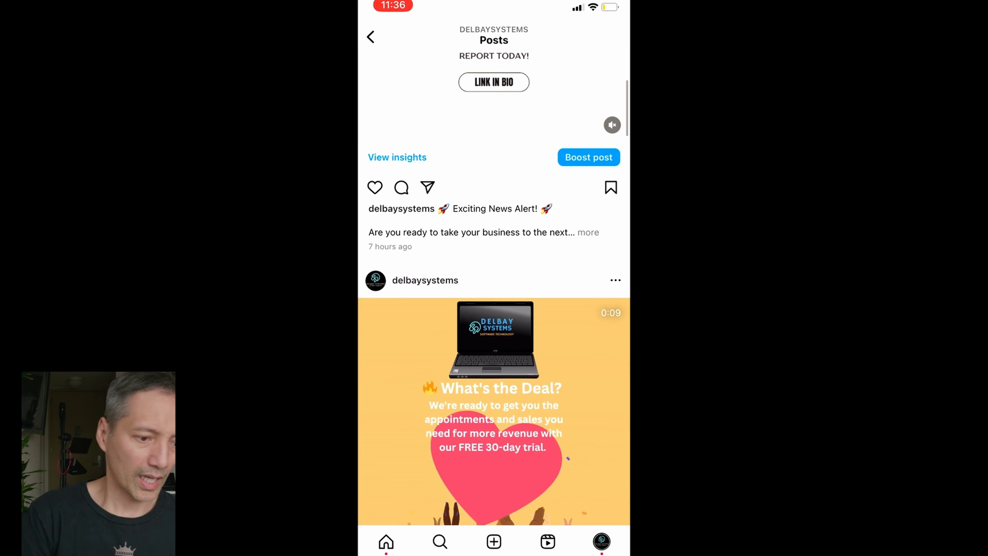
scroll(494, 288, "down", 10)
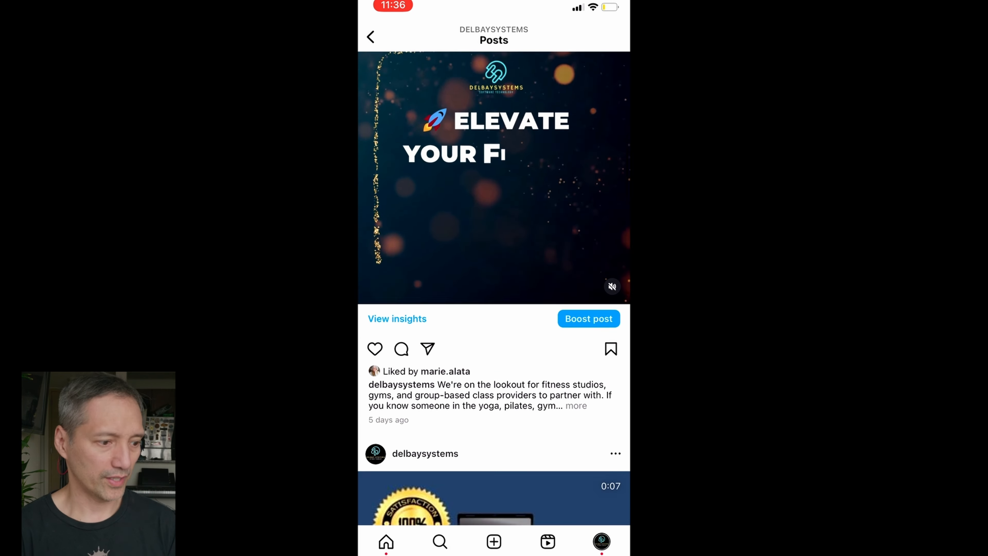
scroll(494, 288, "down", 2)
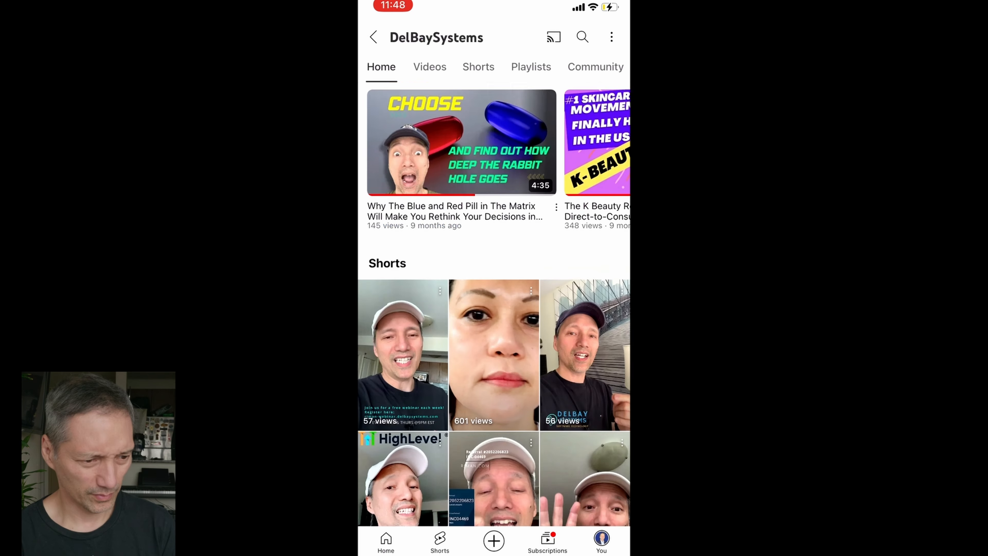
scroll(493, 288, "down", 5)
scroll(494, 287, "down", 10)
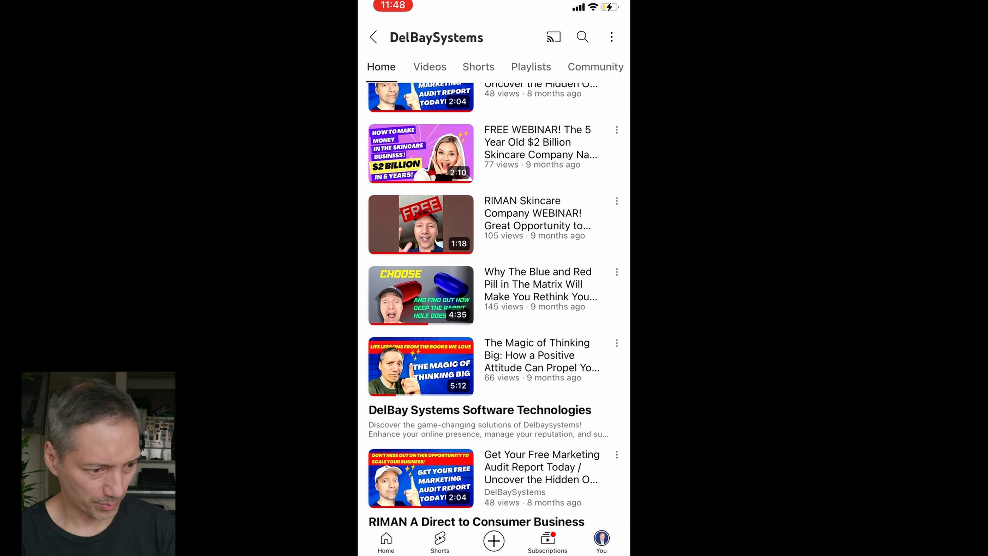
Review the ad preview, post insights and goal options of the Facebook Boost post setup for the fitness business post
left_click(494, 441)
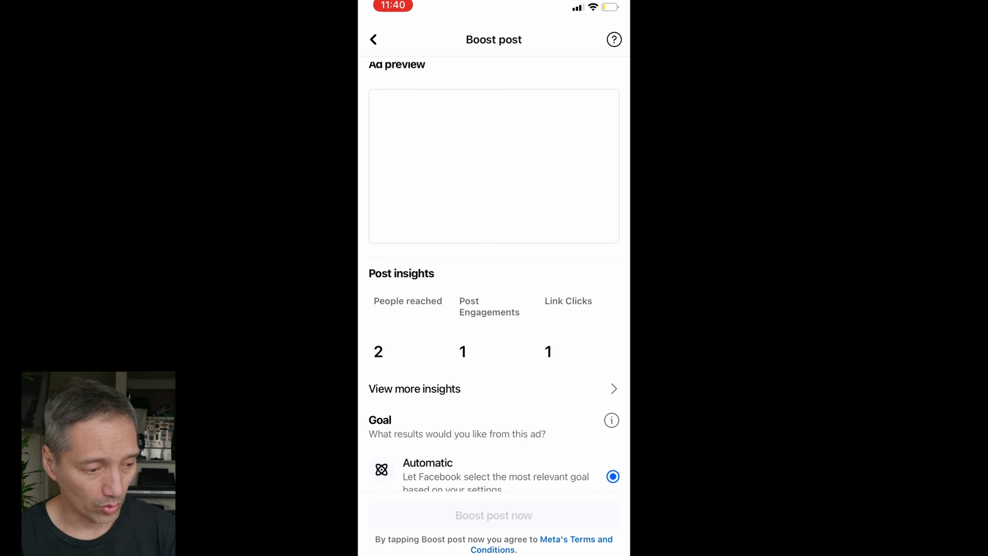
scroll(493, 273, "down", 7)
scroll(494, 274, "up", 9)
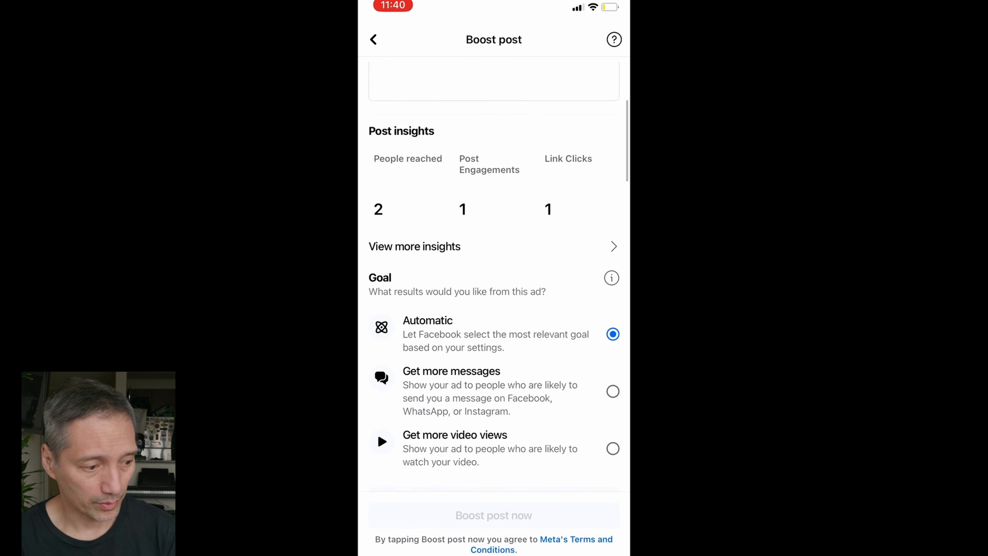
scroll(494, 274, "down", 6)
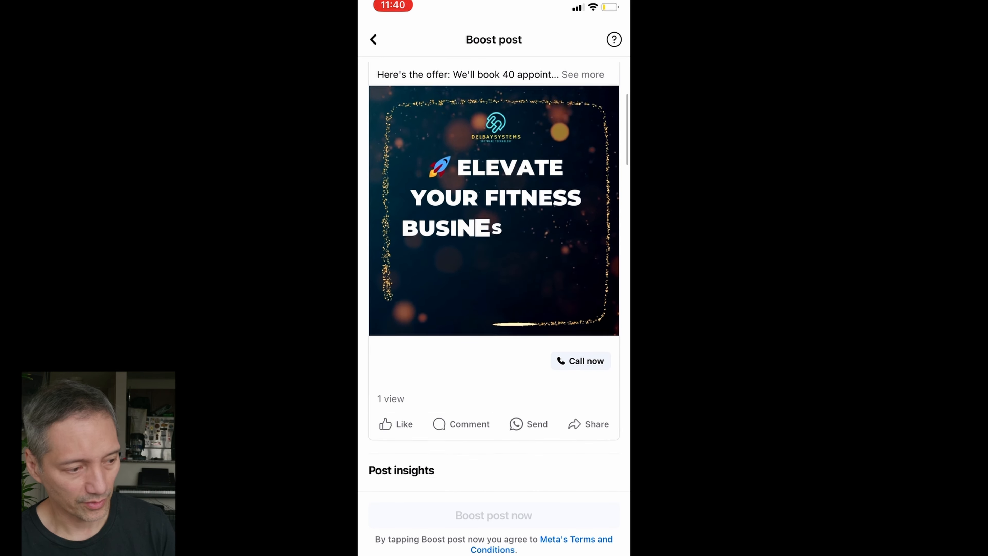
scroll(494, 273, "down", 2)
scroll(494, 274, "up", 10)
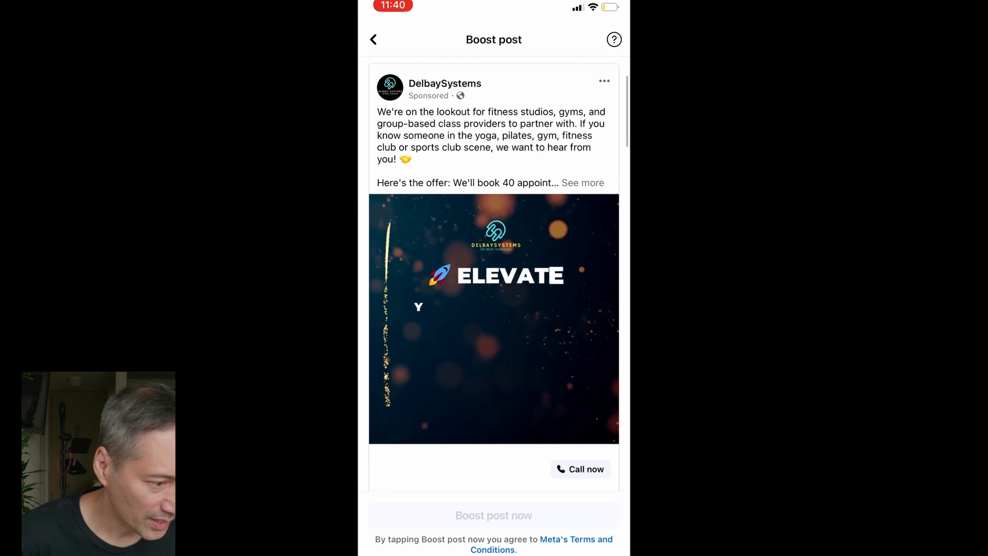
Leave the Facebook boost post setup and look through the automation workflow list
left_click(373, 39)
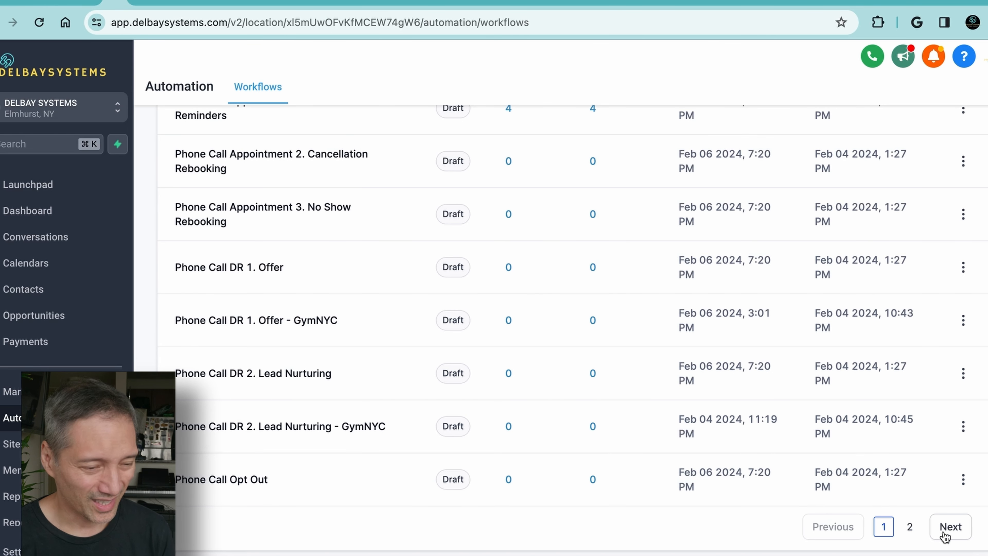
scroll(212, 401, "down", 5)
scroll(212, 401, "down", 1)
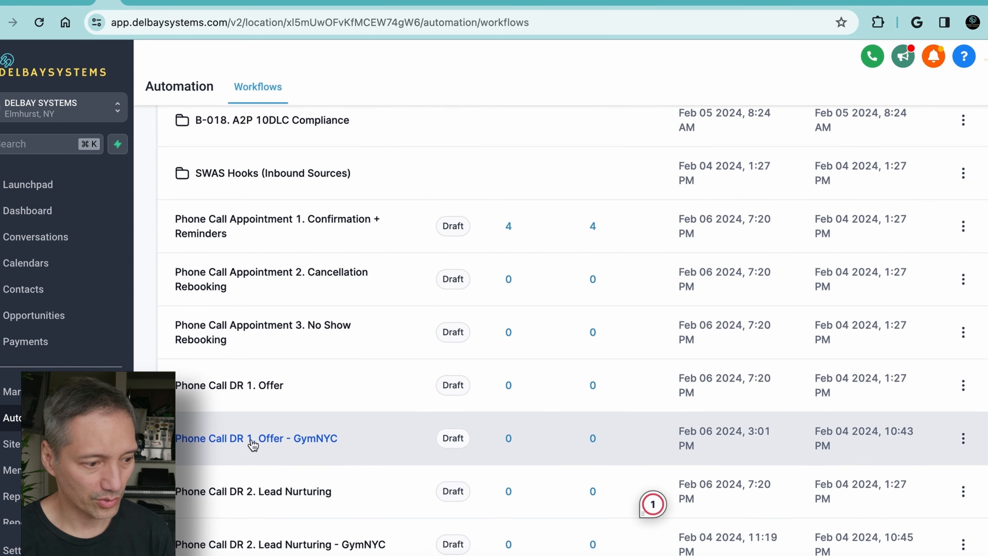
Switch to the Delbay Systems sub-account and open its Marketing Social Planner
left_click(118, 109)
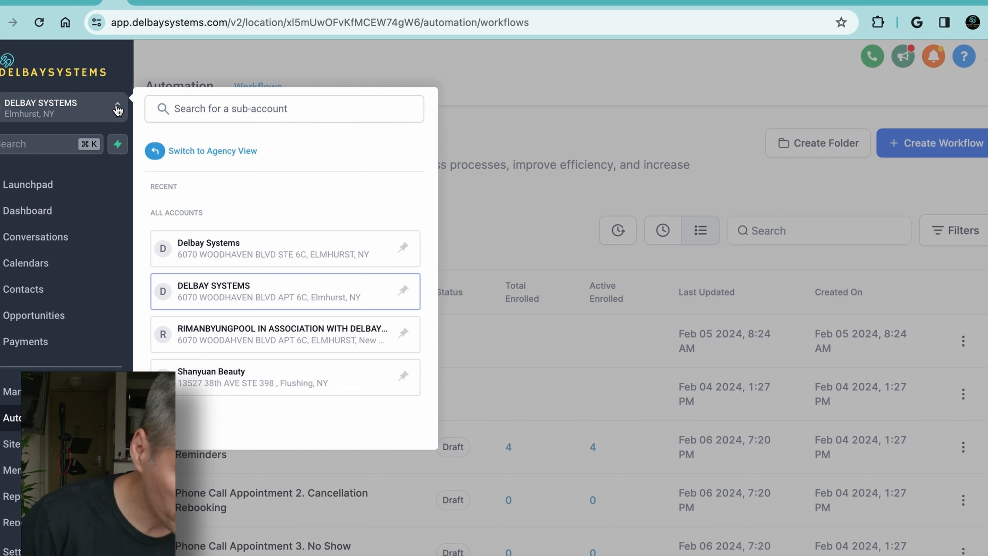
left_click(200, 253)
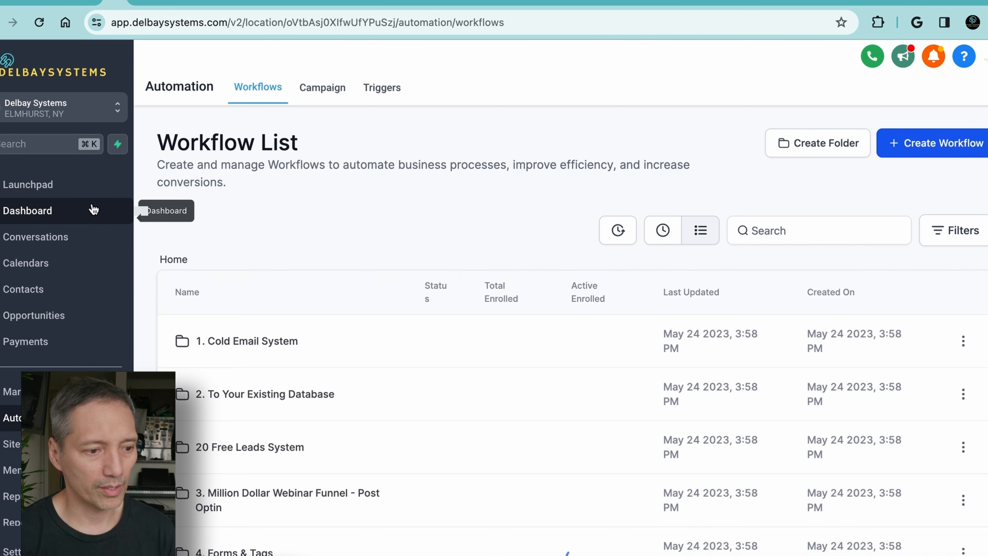
left_click(43, 189)
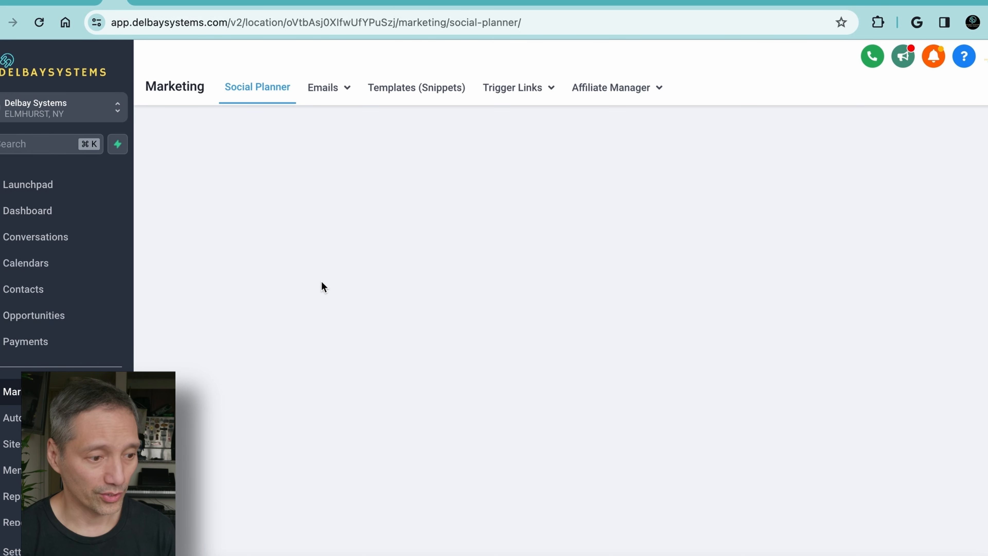
Return to the automation workflows and open the Phone Call DR 1. Offer - GymNYC workflow
left_click(38, 417)
scroll(212, 401, "down", 1)
scroll(213, 401, "down", 4)
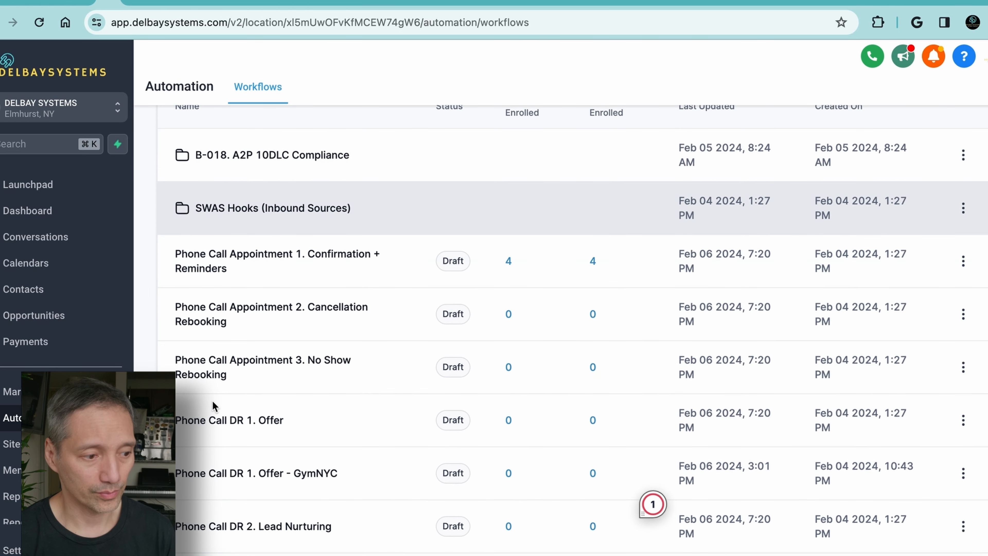
scroll(213, 401, "down", 1)
left_click(252, 439)
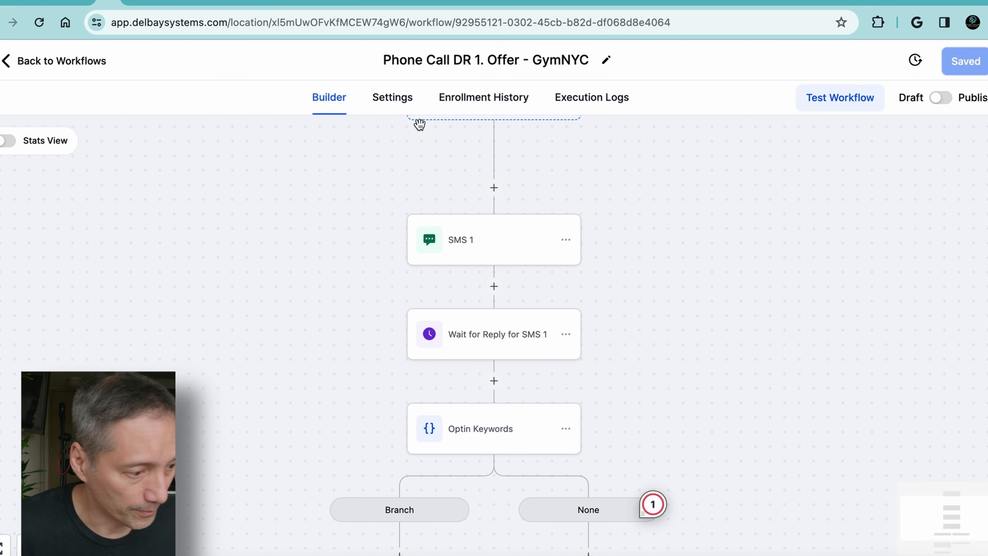
Try rewording the SMS 1 message with a Hi greeting, user first name and location name placeholders, and the ending "If yes click here"
left_click(467, 249)
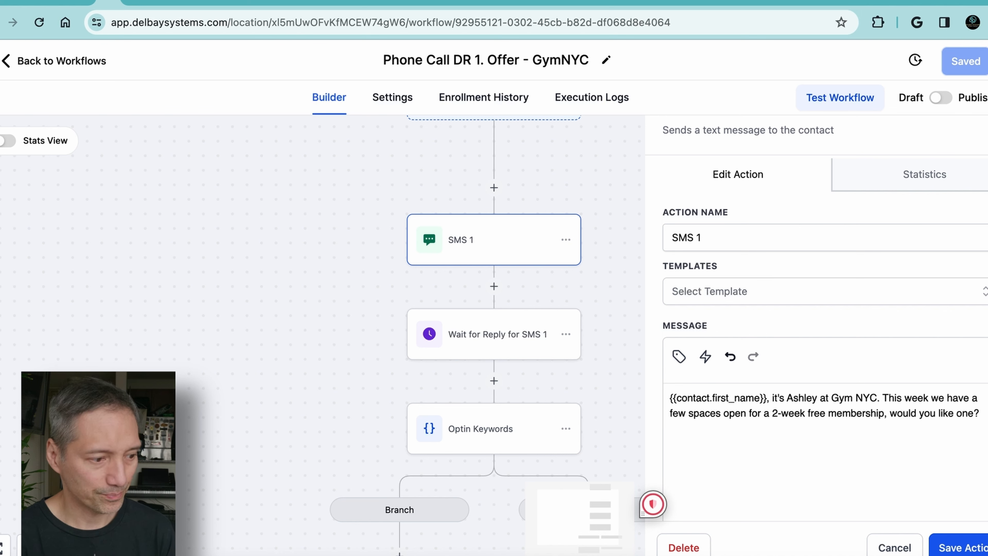
type("Hi")
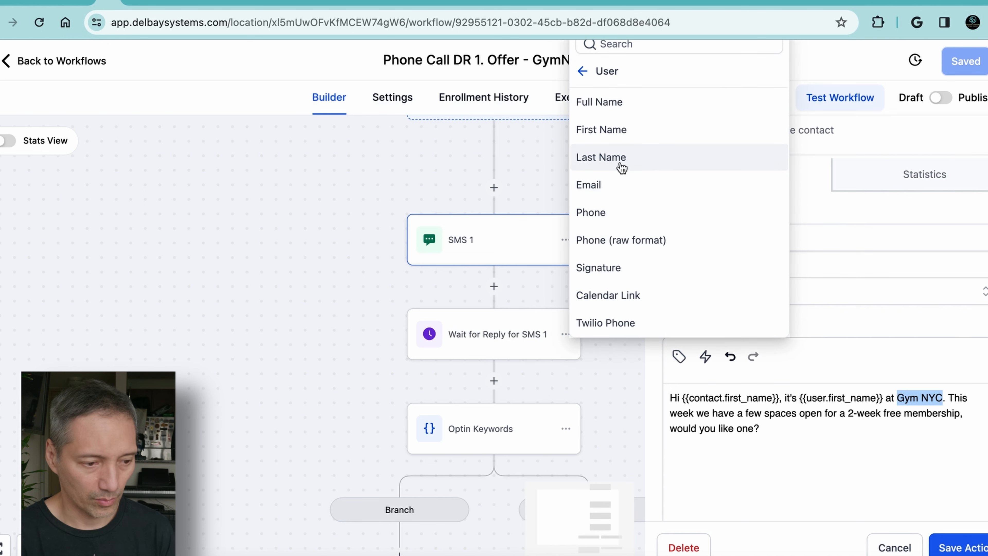
left_click(585, 71)
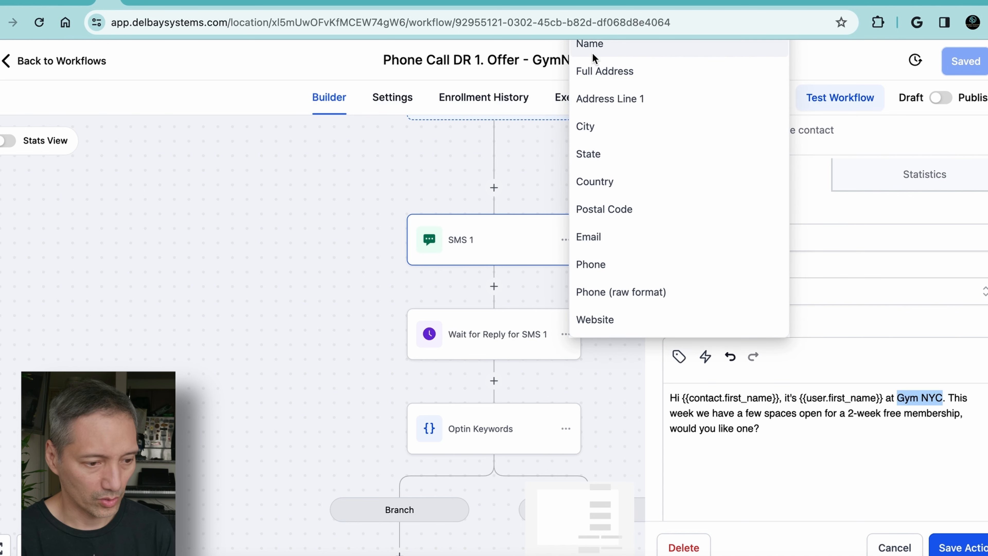
left_click(592, 45)
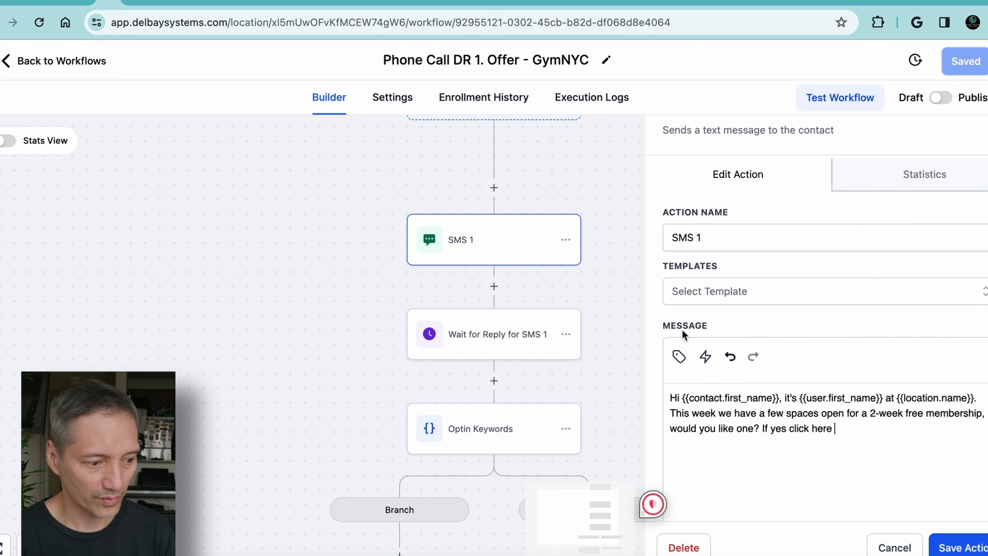
left_click(679, 357)
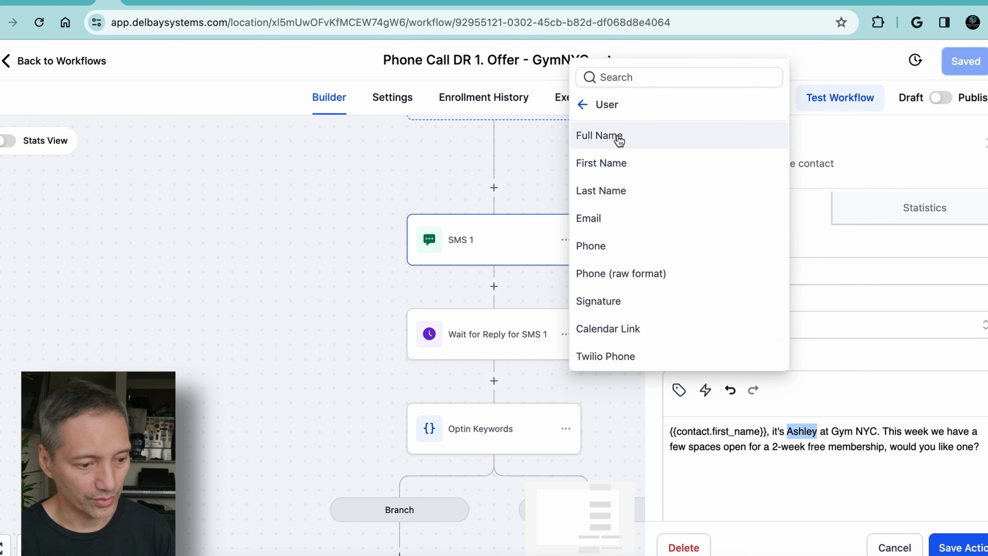
left_click(618, 139)
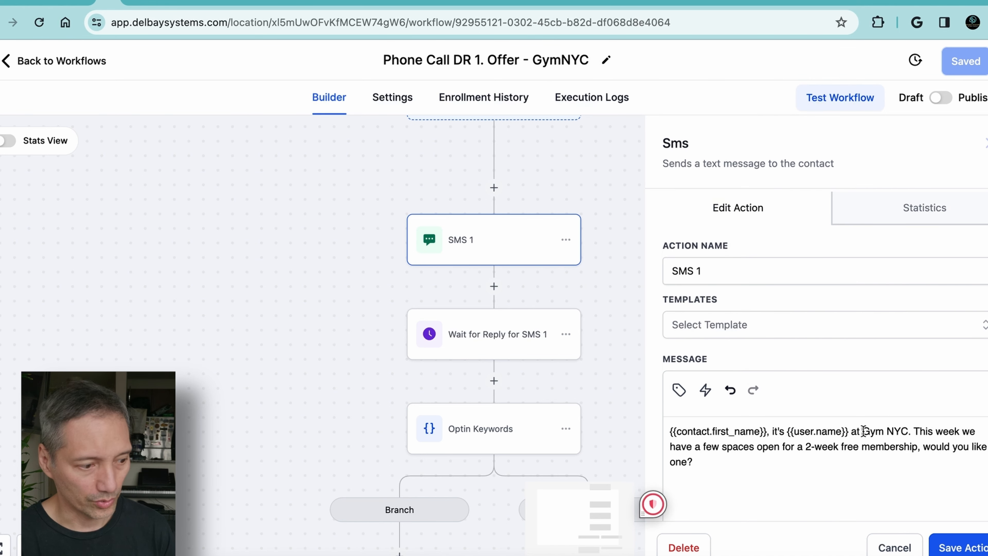
Replace Gym NYC in the SMS 1 message with the account name placeholder {{location.name}}
left_click_drag(863, 431, 907, 431)
left_click(679, 389)
left_click(584, 105)
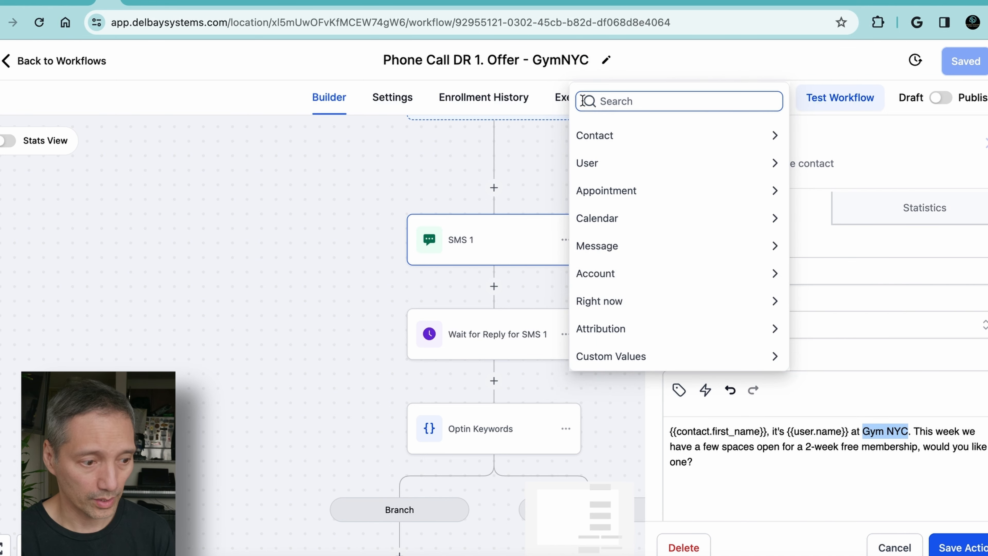
left_click(595, 274)
left_click(584, 80)
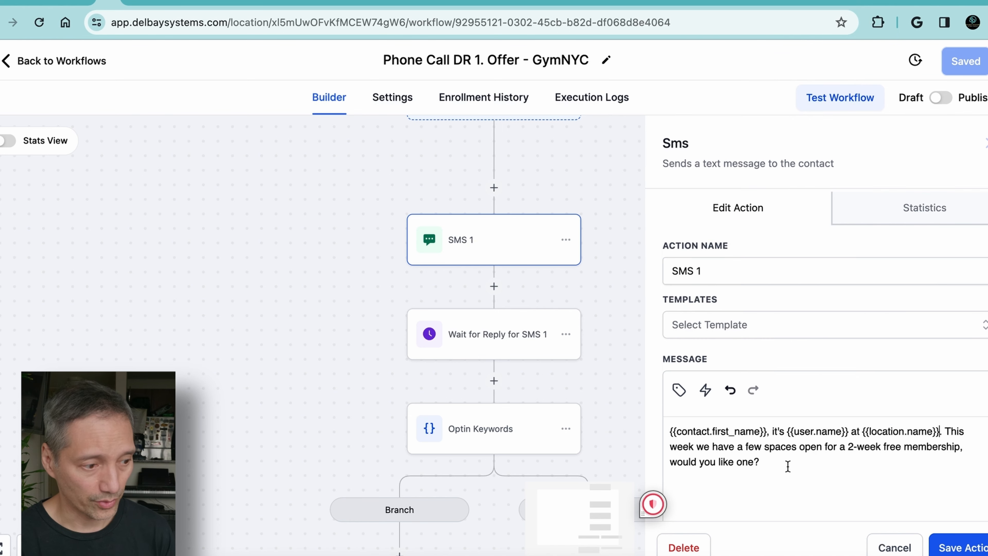
Append "If yes click {{location.website}}" to the SMS 1 message and save the action
type("I")
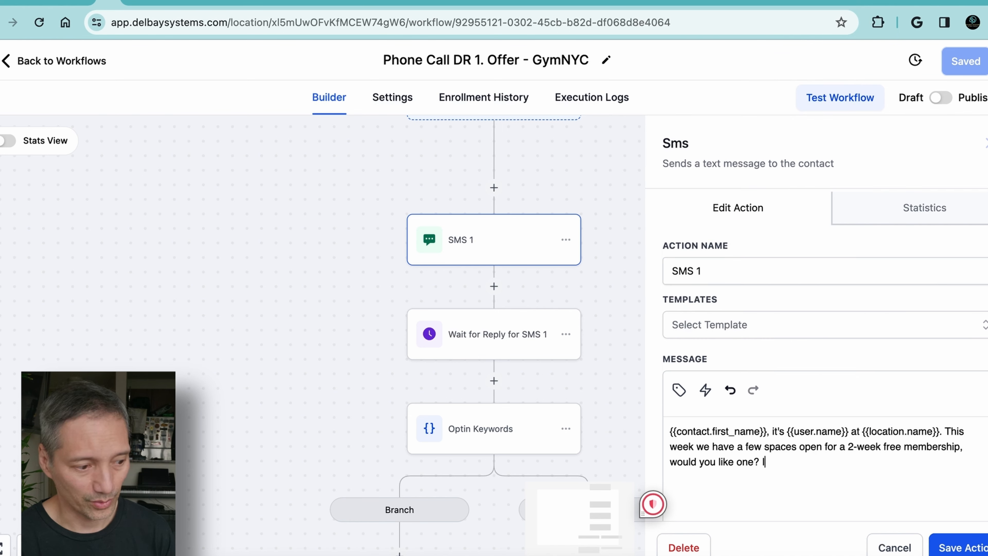
type("f yes click")
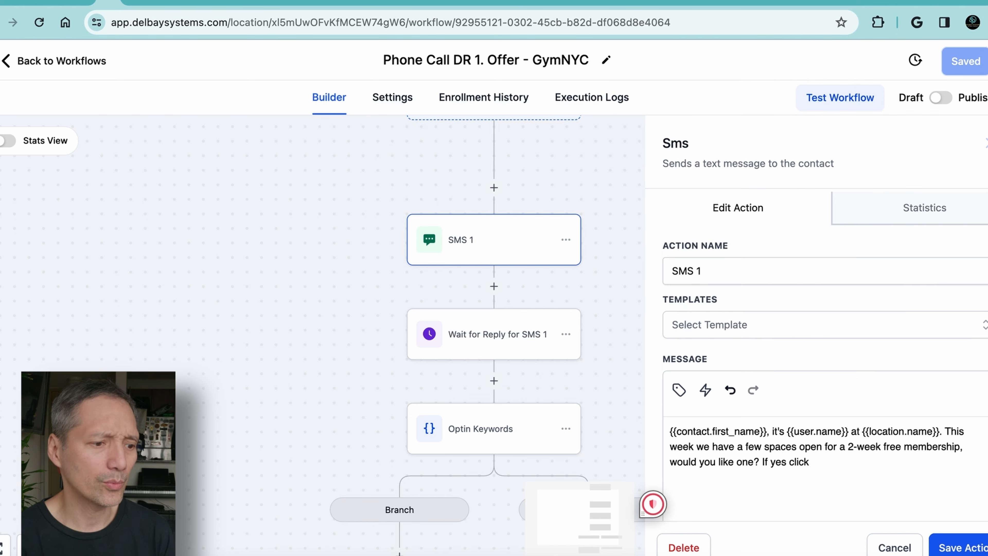
left_click(679, 389)
left_click(640, 354)
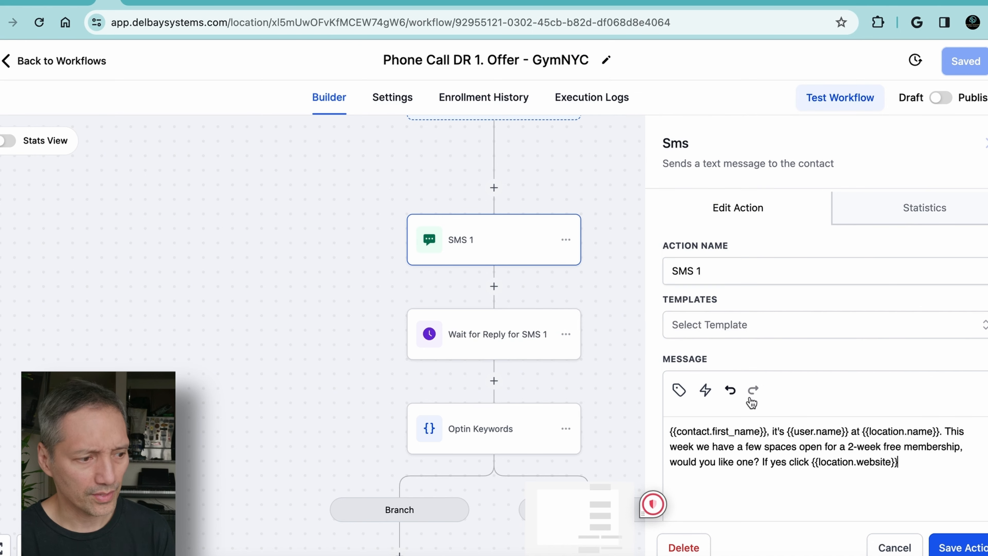
left_click(960, 548)
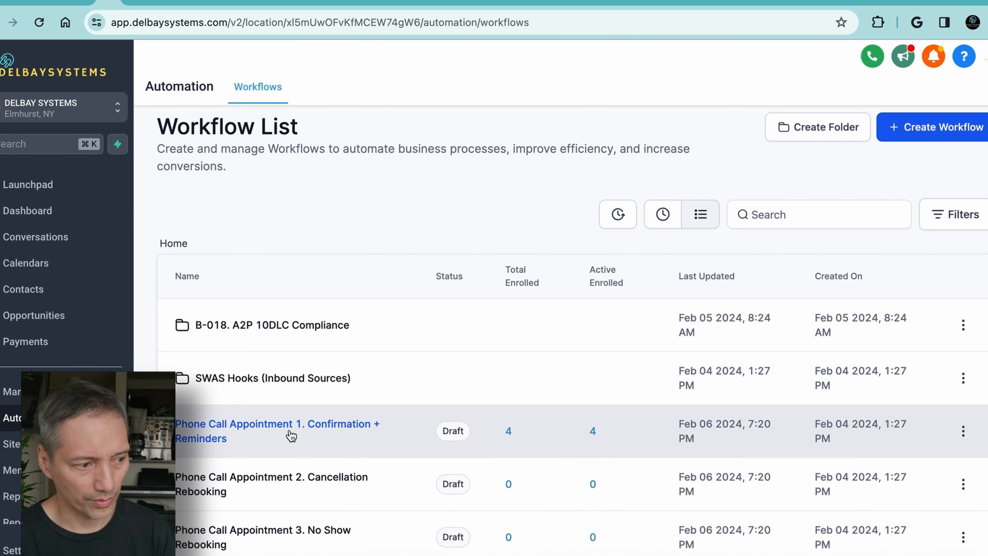
Open the Phone Call Appointment 1. Confirmation + Reminders workflow, check its execution logs and return to the workflow list
left_click(293, 433)
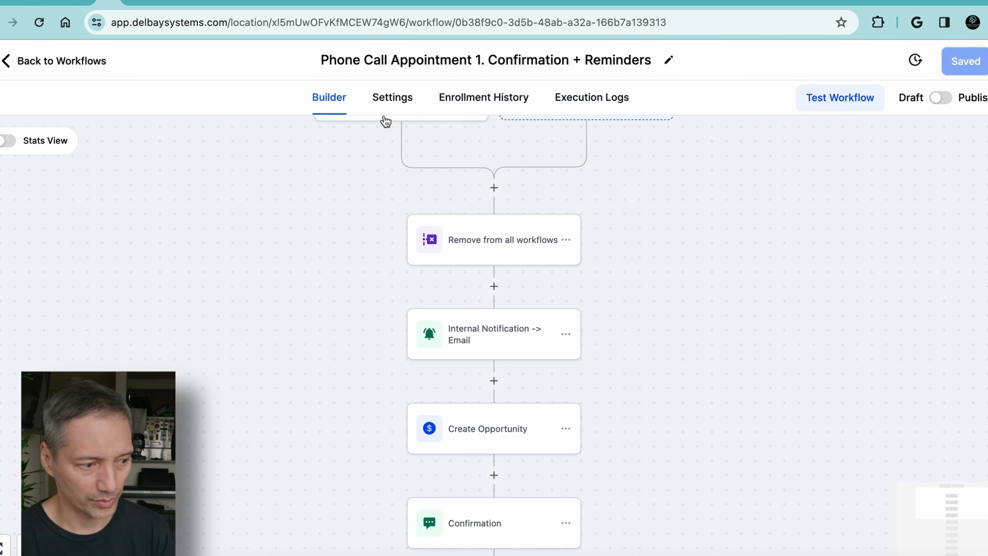
left_click(593, 97)
left_click(35, 61)
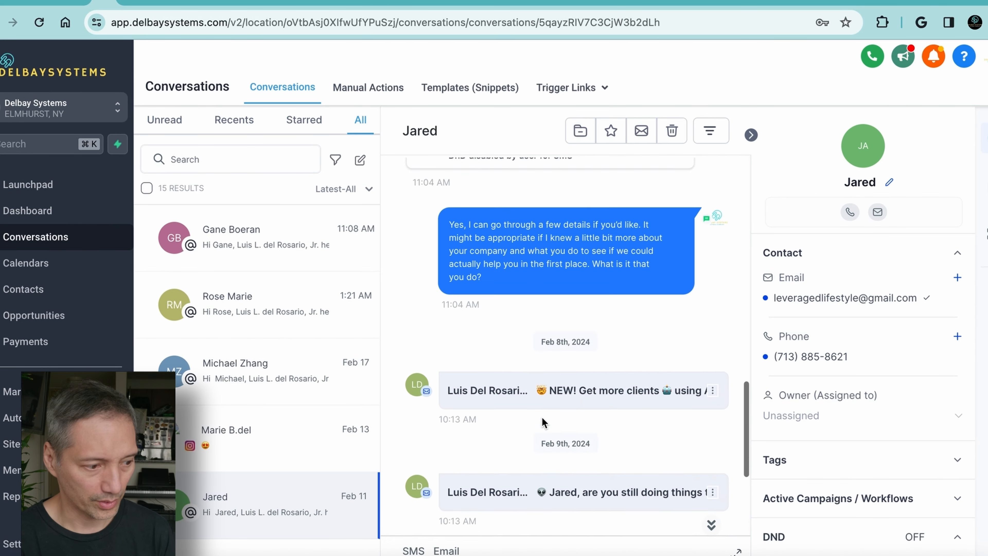
Review a chat widget lead's conversation history and the activity timeline on the contact's detail page
scroll(541, 418, "up", 10)
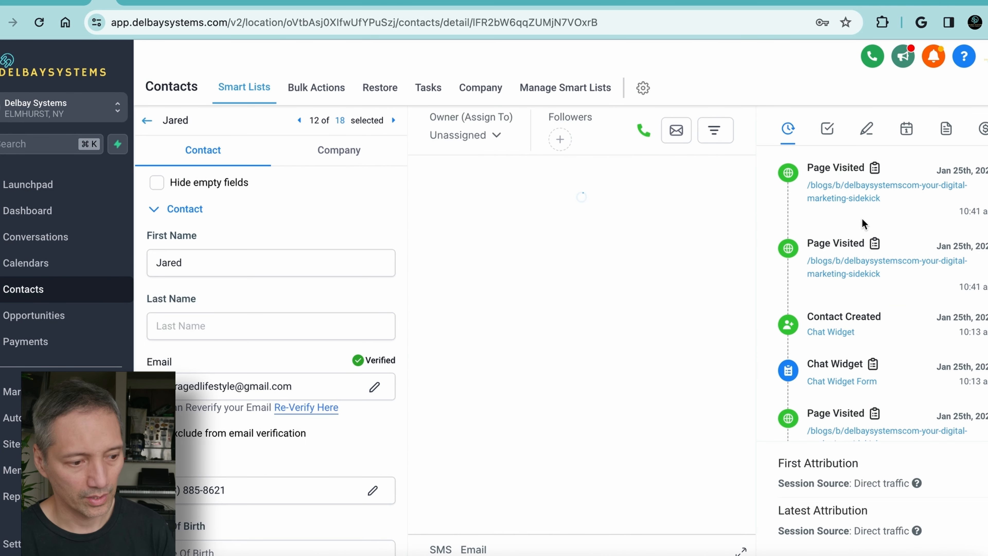
scroll(880, 201, "down", 1)
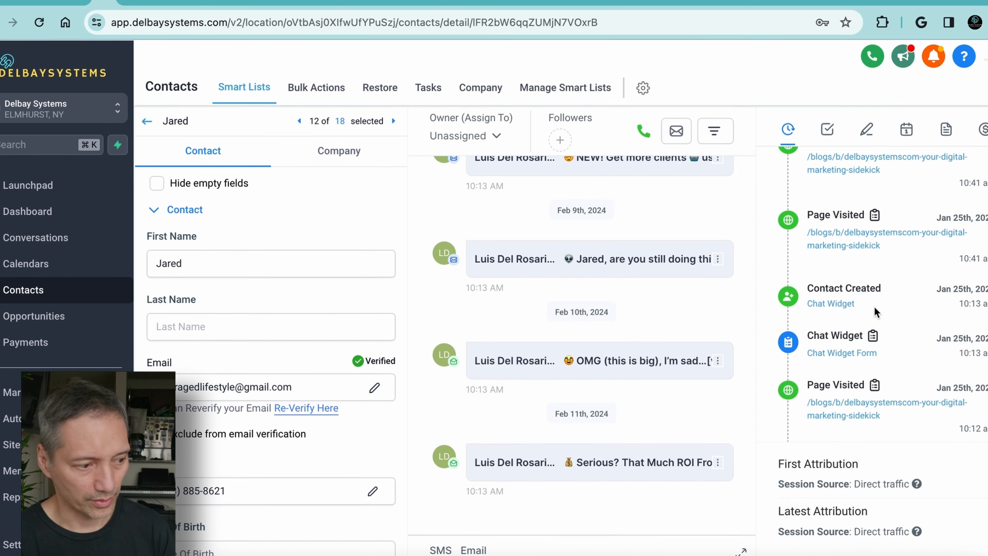
scroll(896, 291, "up", 1)
scroll(896, 290, "down", 5)
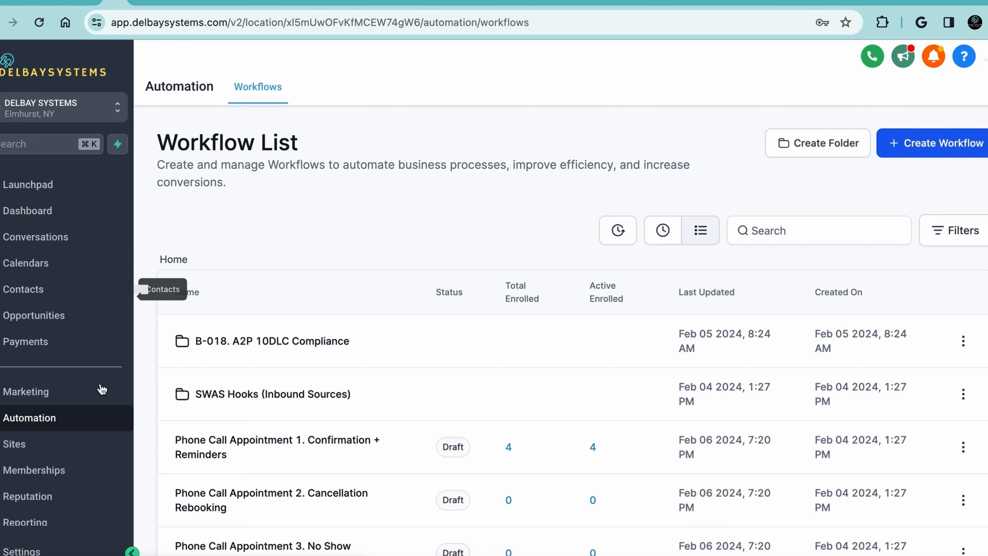
Search the DELBAY SYSTEMS contacts for "form" and select all matching records
left_click(28, 297)
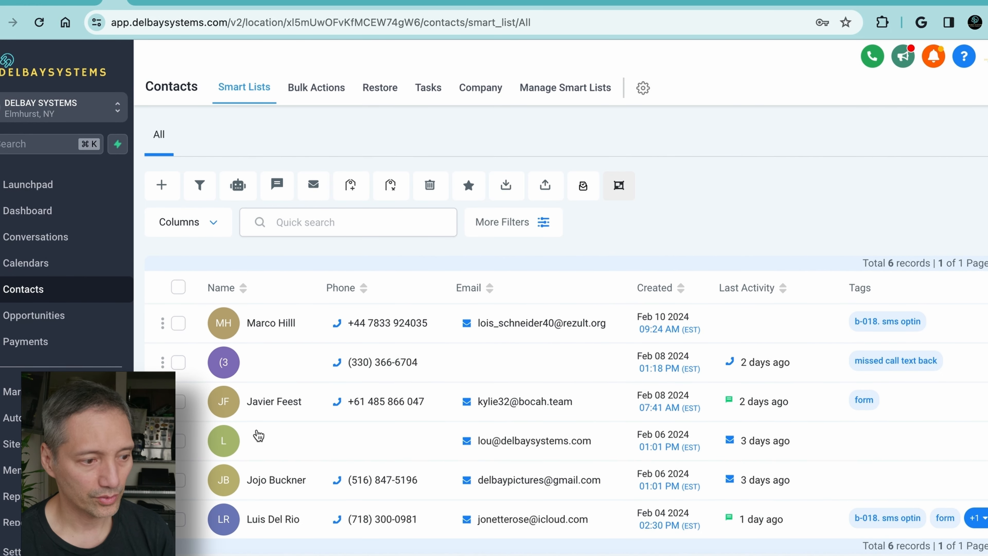
left_click(340, 223)
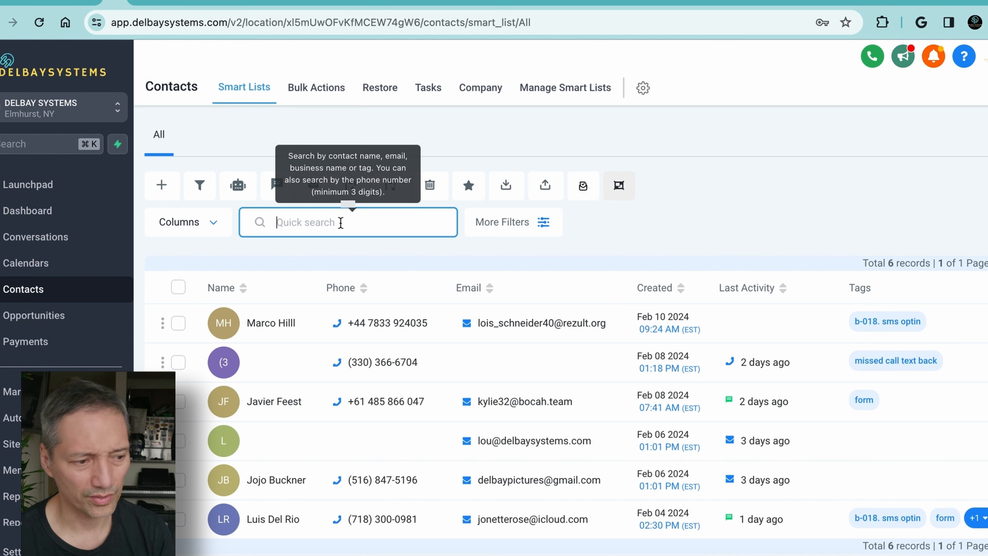
type("form")
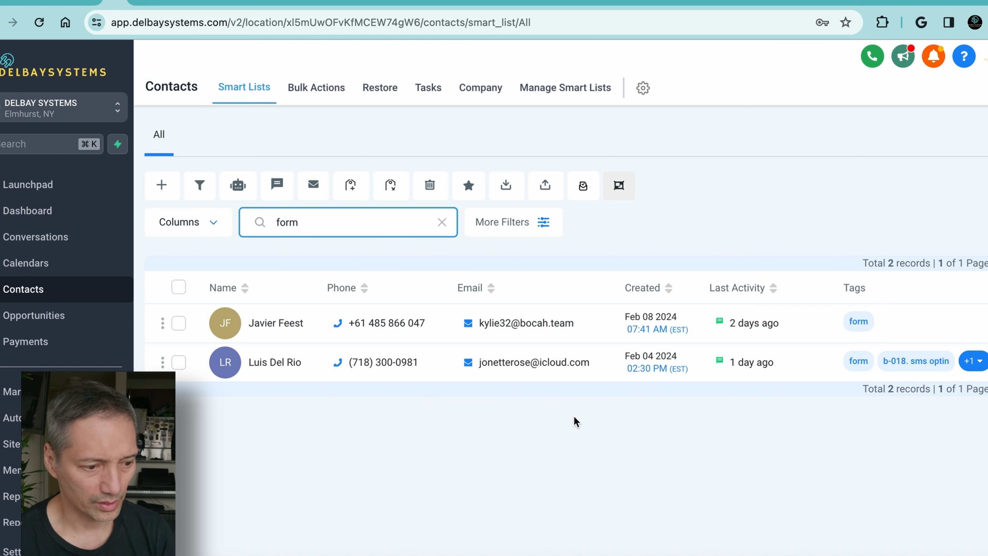
left_click(178, 287)
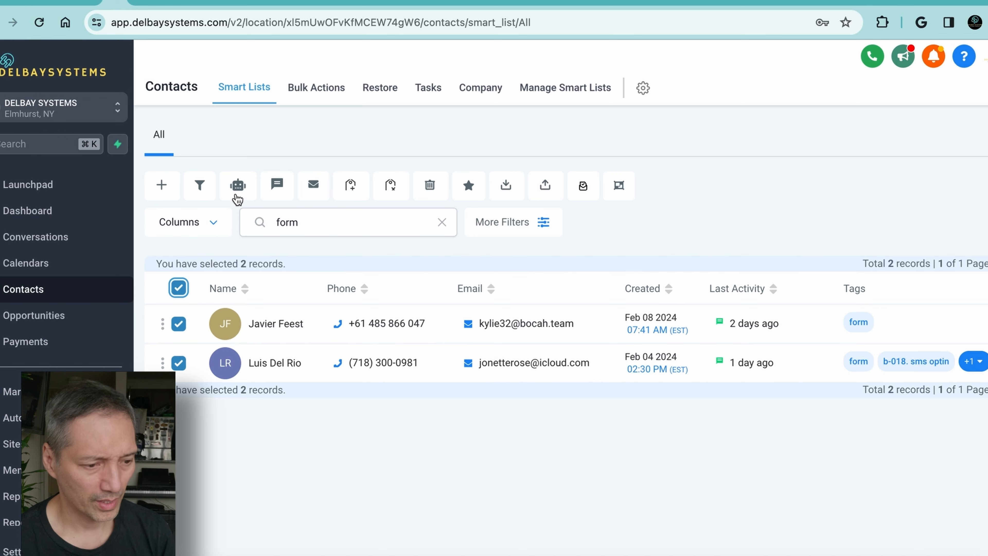
Start adding the selected contacts to a workflow, choosing Inbound Lead Nurturing (Web Form/Funnels) - GymNYC
left_click(238, 189)
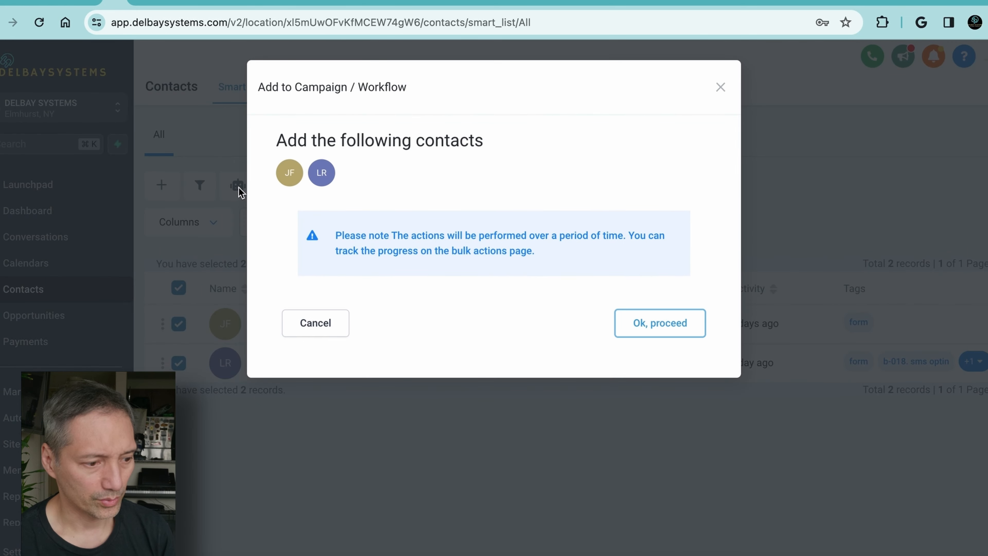
left_click(654, 323)
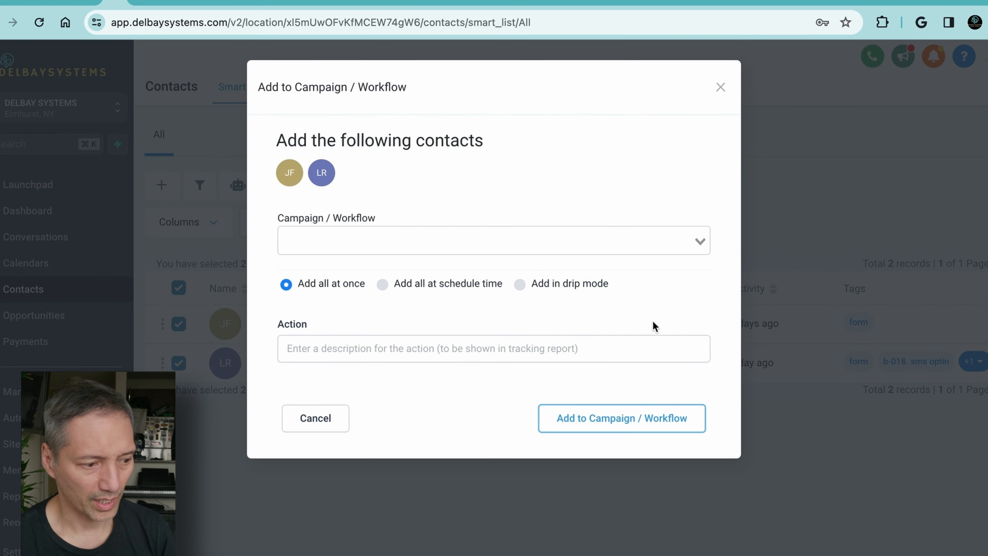
left_click(698, 240)
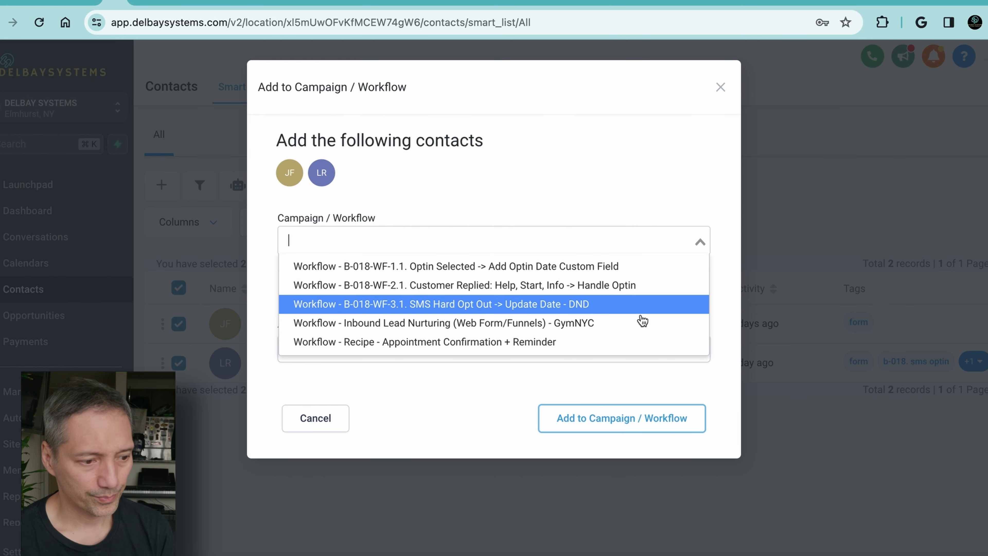
left_click(576, 327)
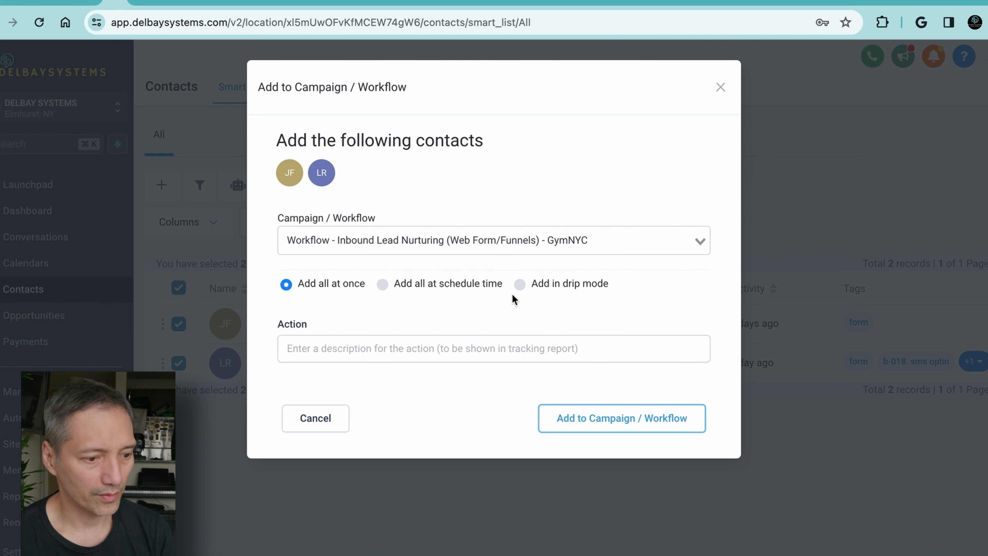
Choose to add the contacts in drip mode, with action description DR and start date Tue, Feb 6, 2024 4:03 PM
left_click(520, 284)
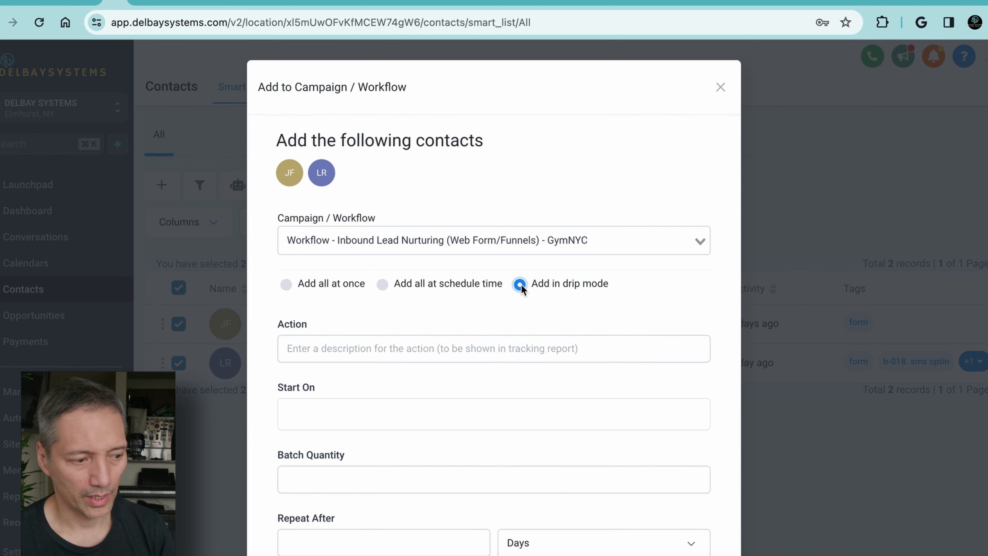
left_click(465, 414)
scroll(465, 415, "down", 2)
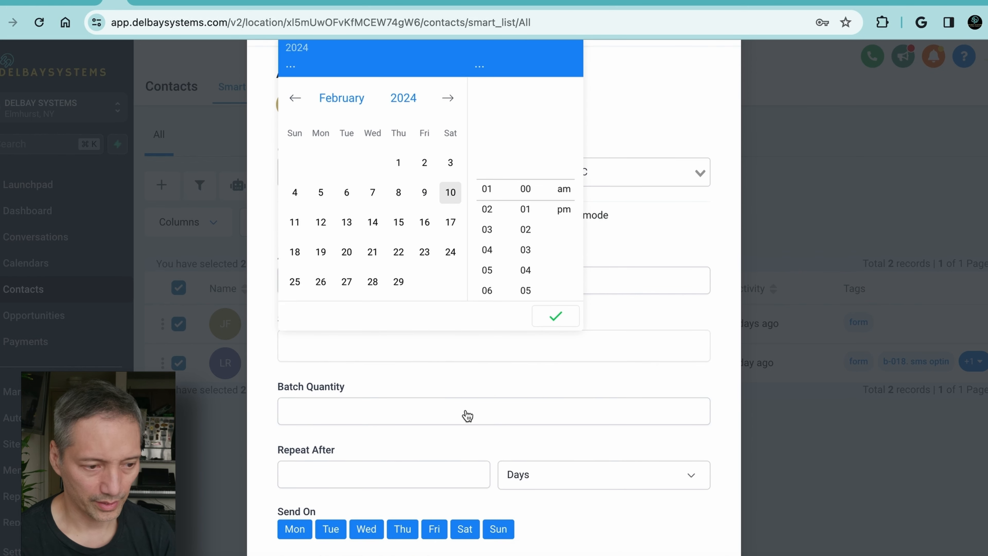
left_click(347, 193)
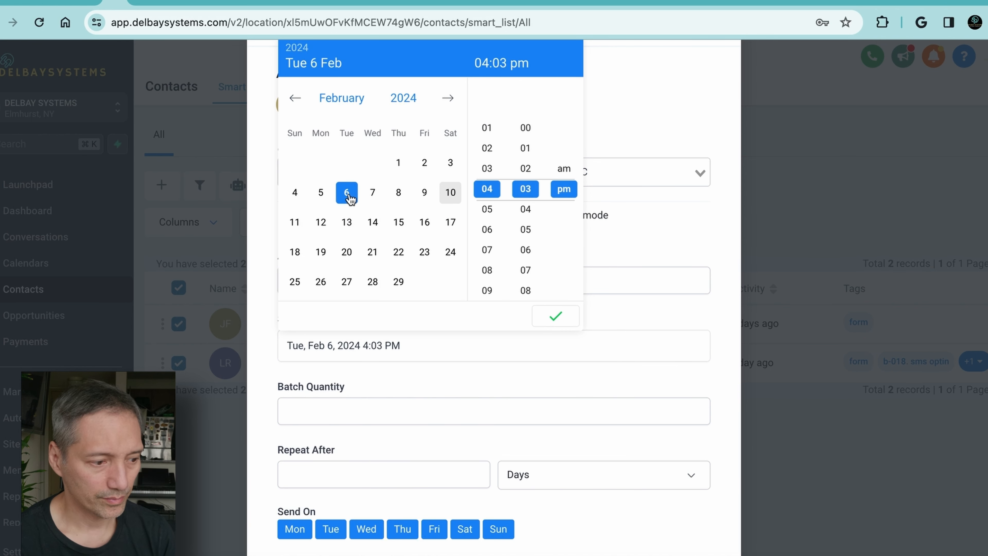
left_click(555, 316)
Set the drip batch quantity to 50 and the repeat interval to 1 day
left_click(399, 410)
type("50")
left_click(361, 473)
type("1")
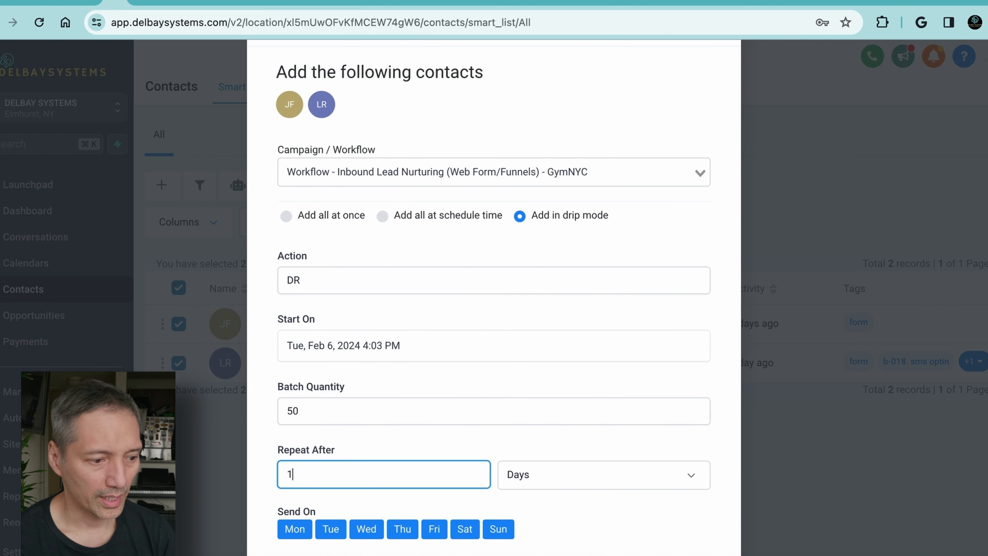
Limit the drip's send days to Tuesday, Wednesday and Thursday by removing Monday, Friday, Saturday and Sunday
scroll(545, 478, "down", 2)
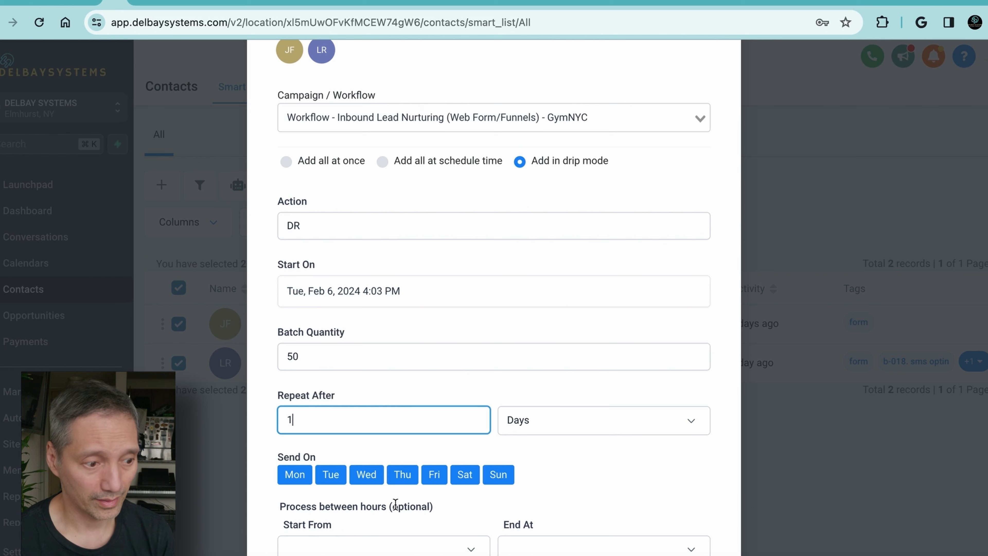
left_click(294, 482)
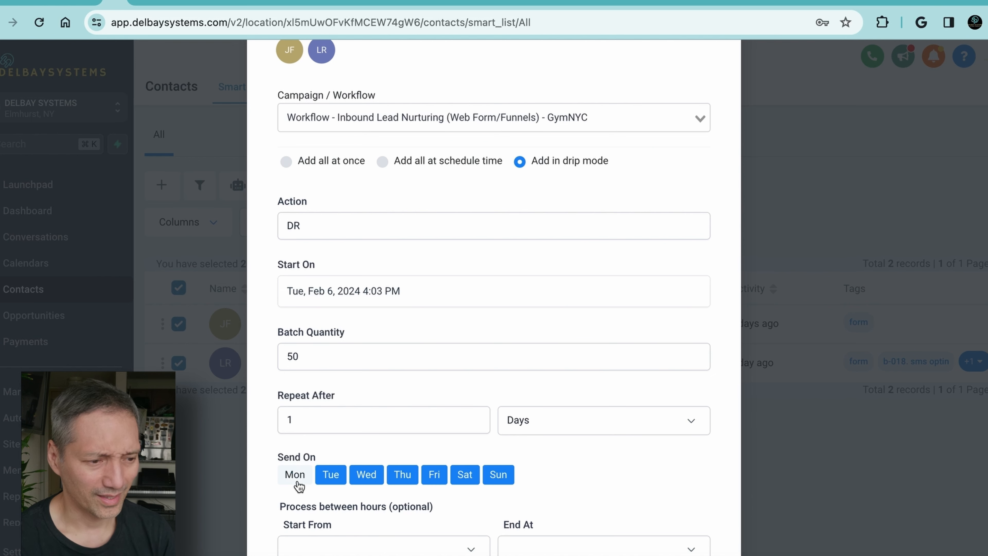
left_click(497, 478)
left_click(466, 479)
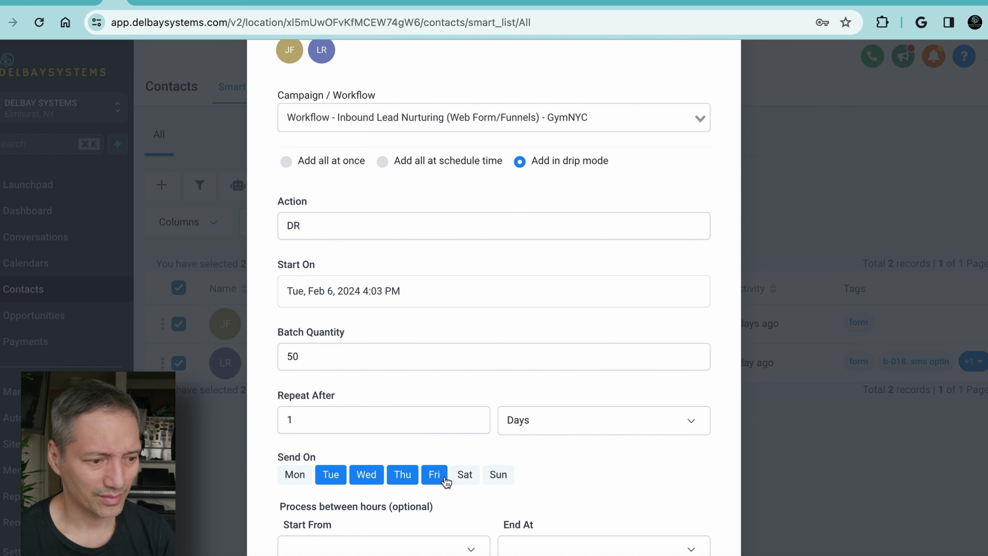
left_click(435, 479)
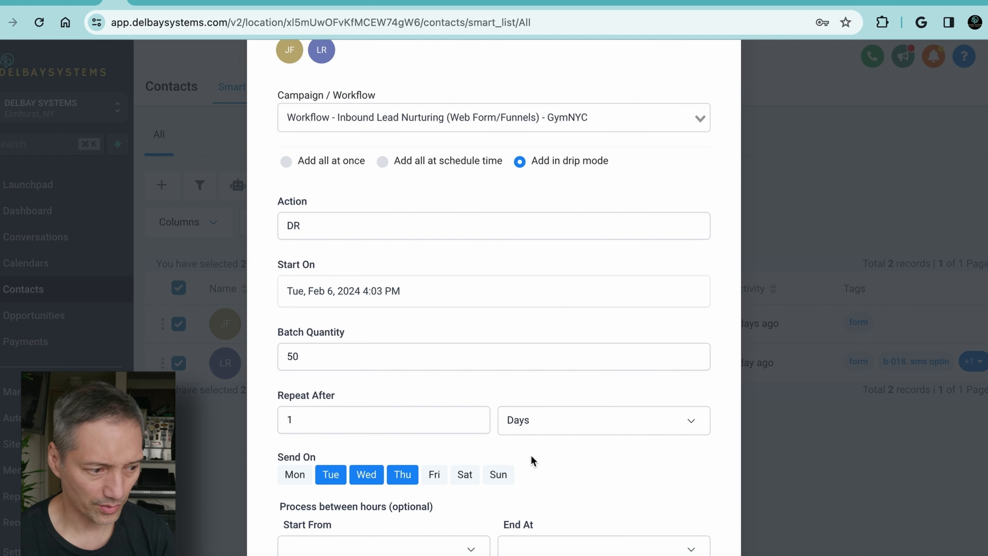
Set the drip's optional processing hours to start from 10:30 am
scroll(531, 457, "down", 1)
scroll(532, 457, "up", 2)
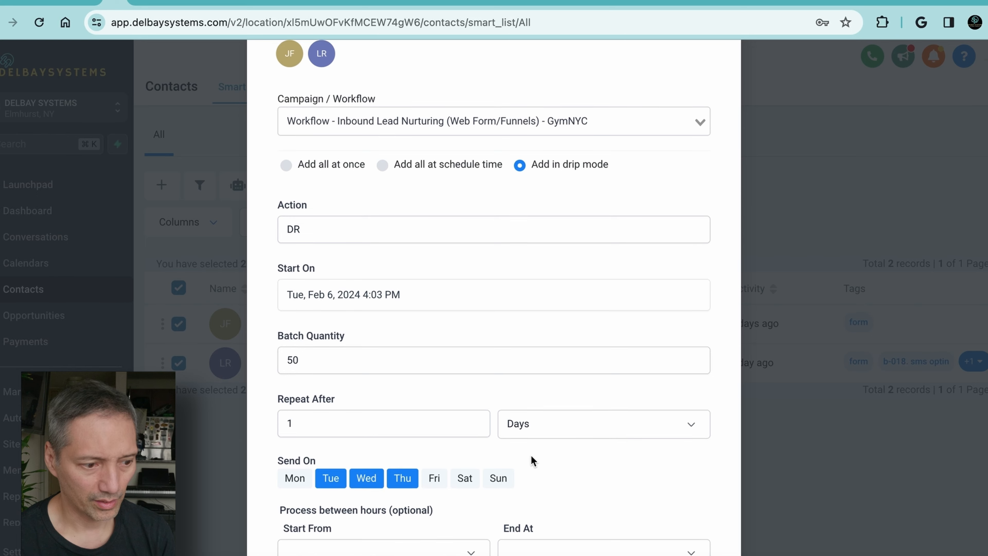
scroll(531, 459, "down", 3)
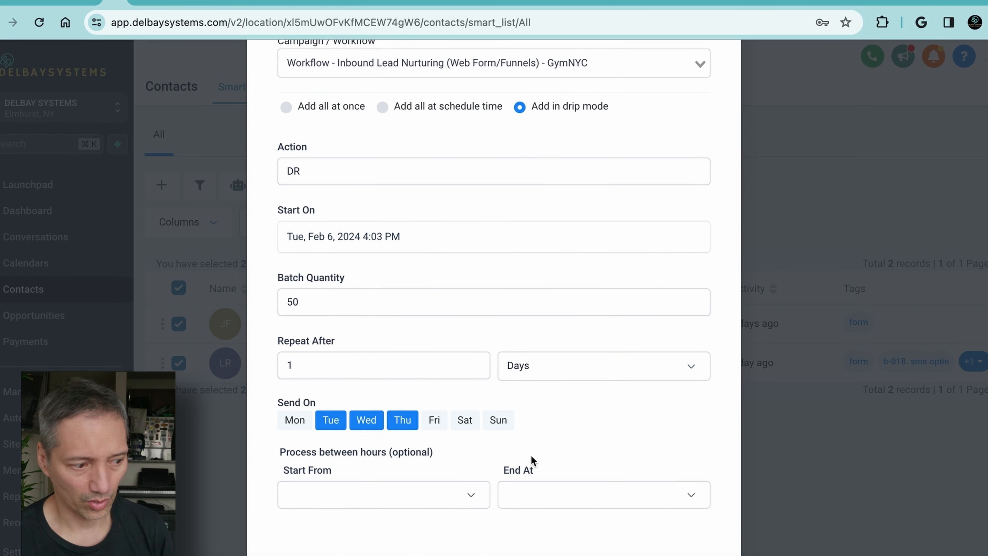
left_click(472, 500)
scroll(414, 520, "down", 6)
scroll(415, 523, "down", 6)
scroll(415, 524, "down", 7)
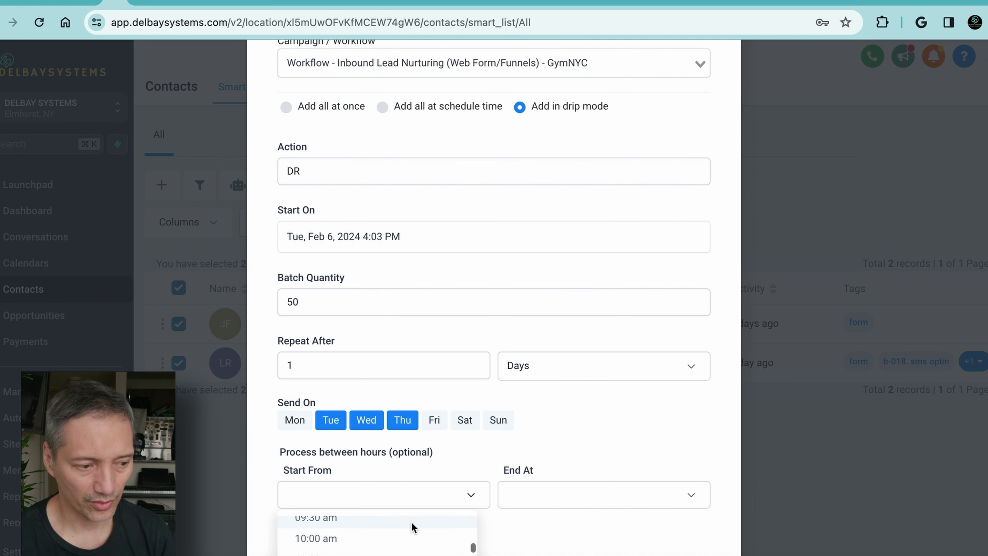
left_click(408, 552)
Choose an end time for the drip's optional processing hours
left_click(536, 501)
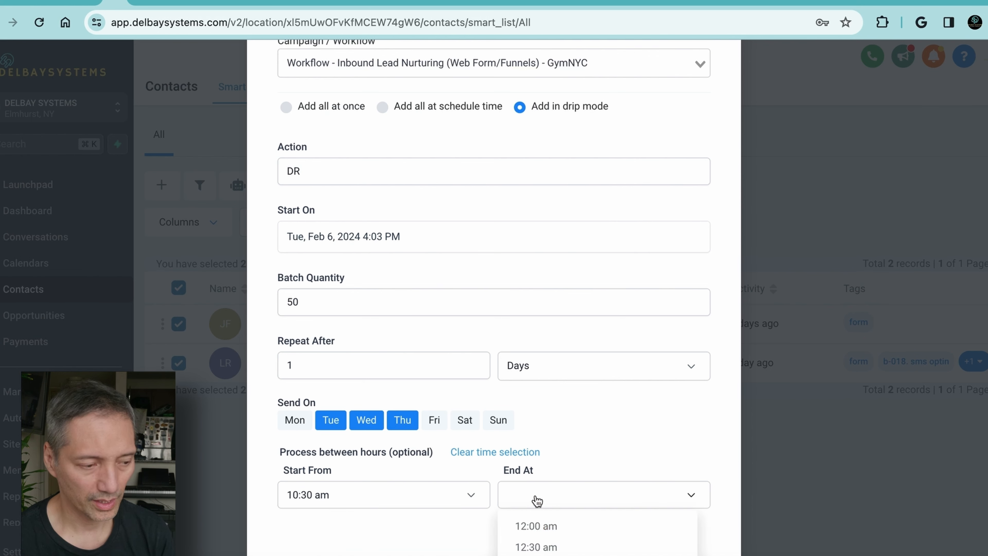
scroll(542, 520, "down", 1)
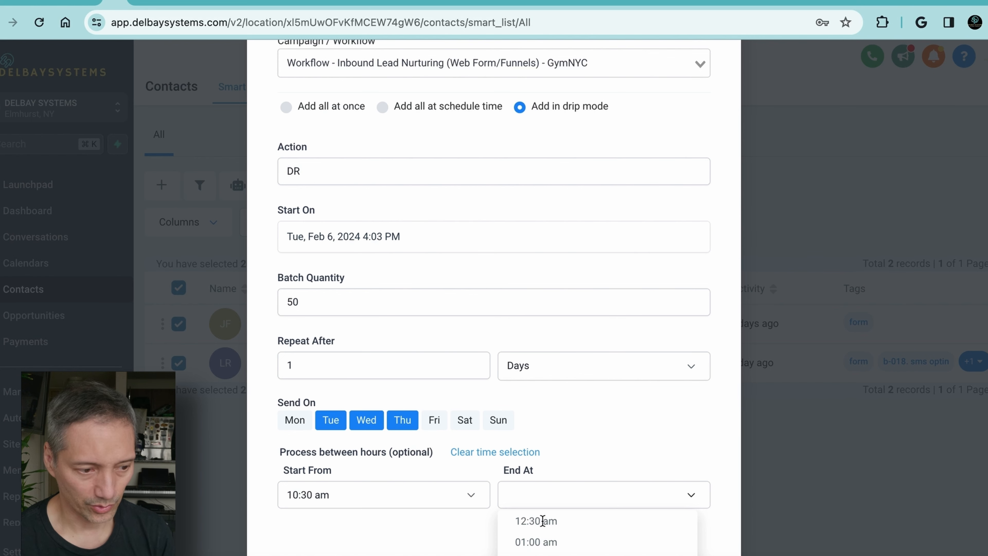
scroll(543, 520, "up", 1)
scroll(542, 522, "up", 1)
scroll(542, 529, "down", 2)
scroll(542, 537, "down", 12)
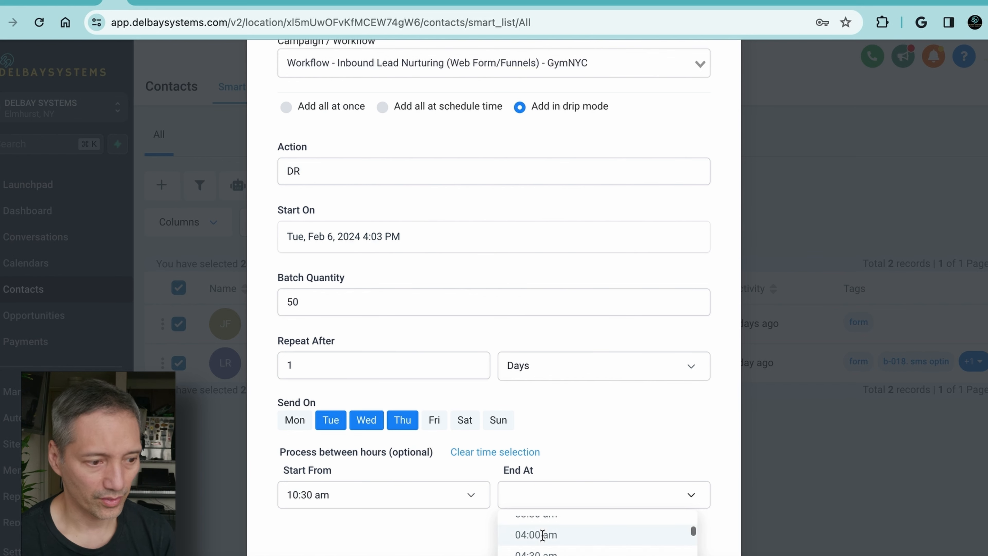
scroll(543, 535, "down", 7)
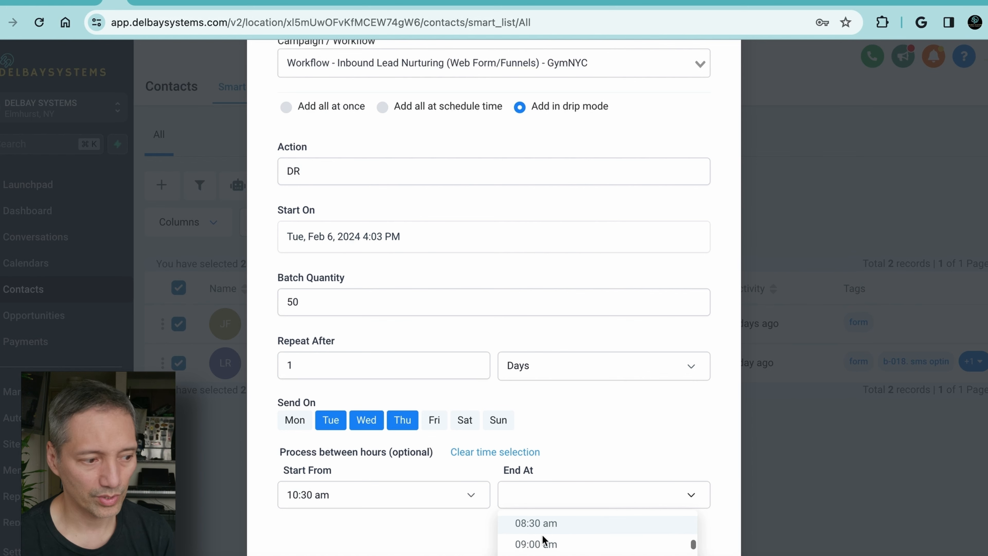
left_click(537, 554)
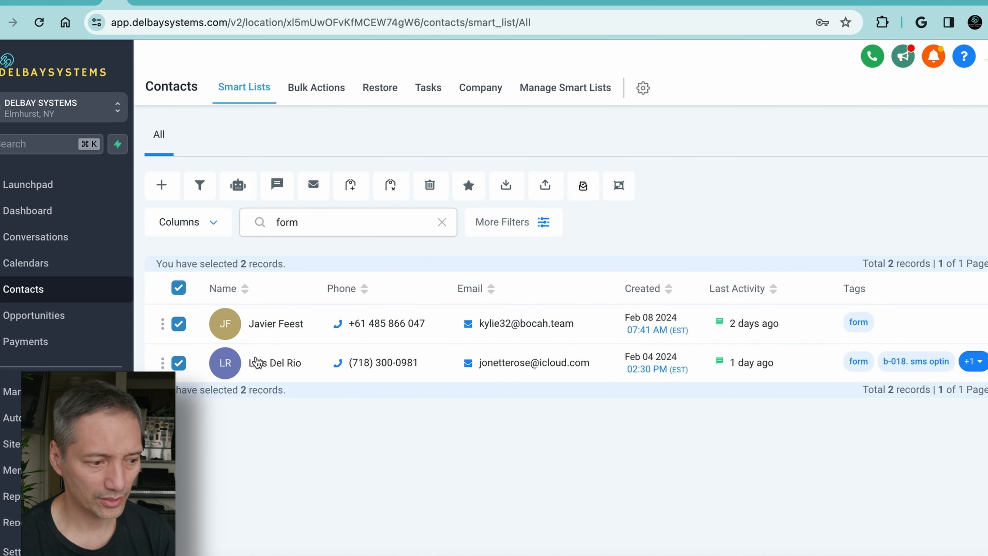
Reselect all contacts matching "form" and proceed with adding them to a campaign or workflow
left_click(179, 288)
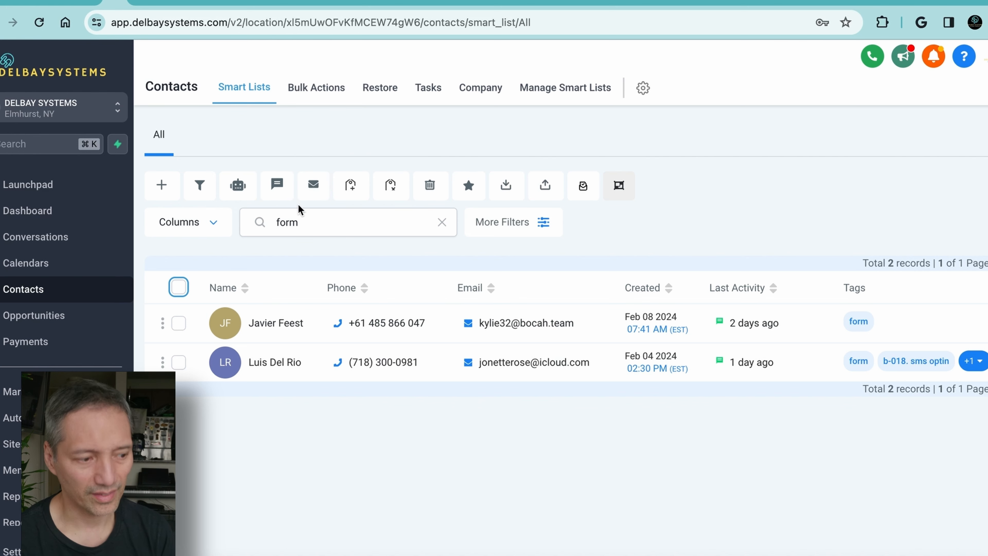
left_click(178, 287)
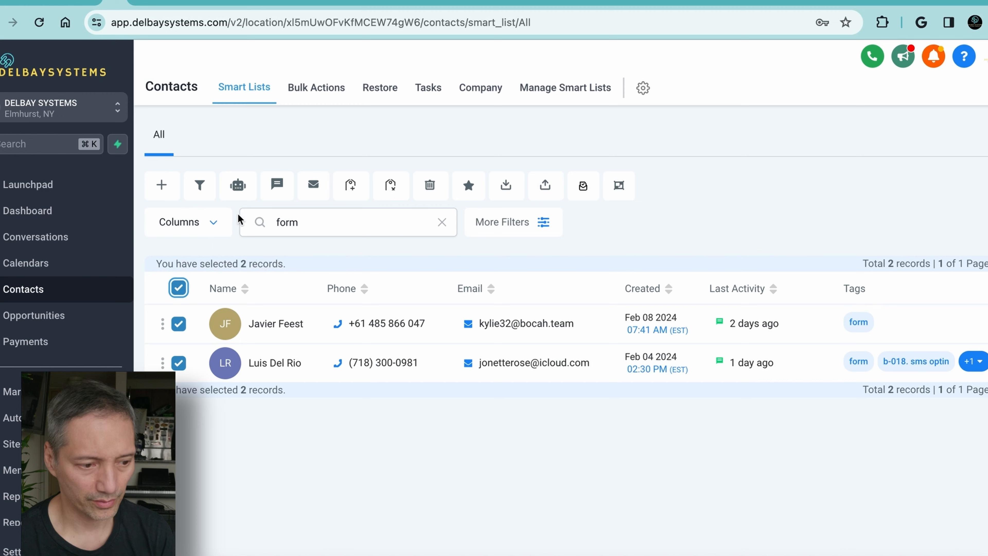
left_click(238, 186)
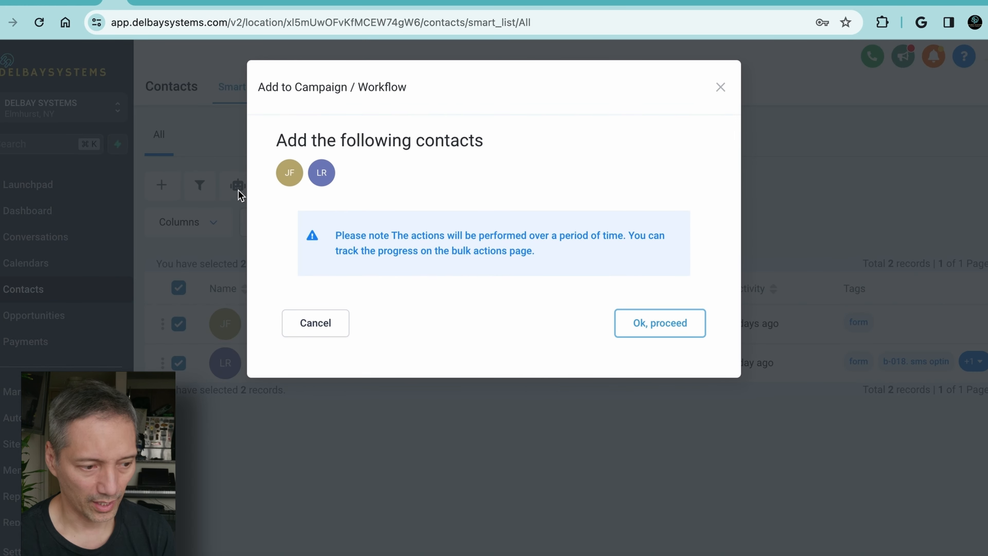
left_click(657, 330)
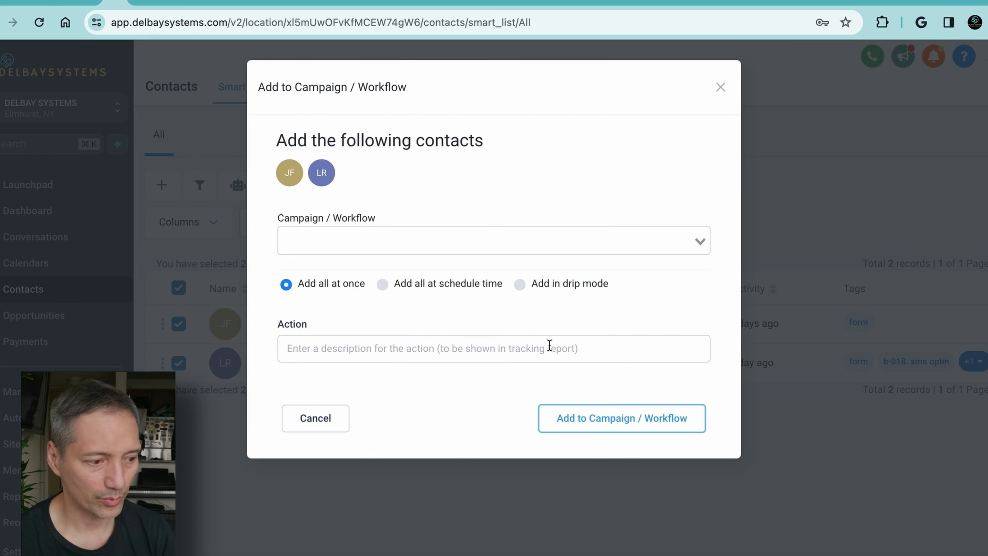
Choose the workflow Inbound Lead Nurturing (Web Form/Funnels) - GymNYC and set the contacts to be added in drip mode
left_click(519, 286)
left_click(531, 240)
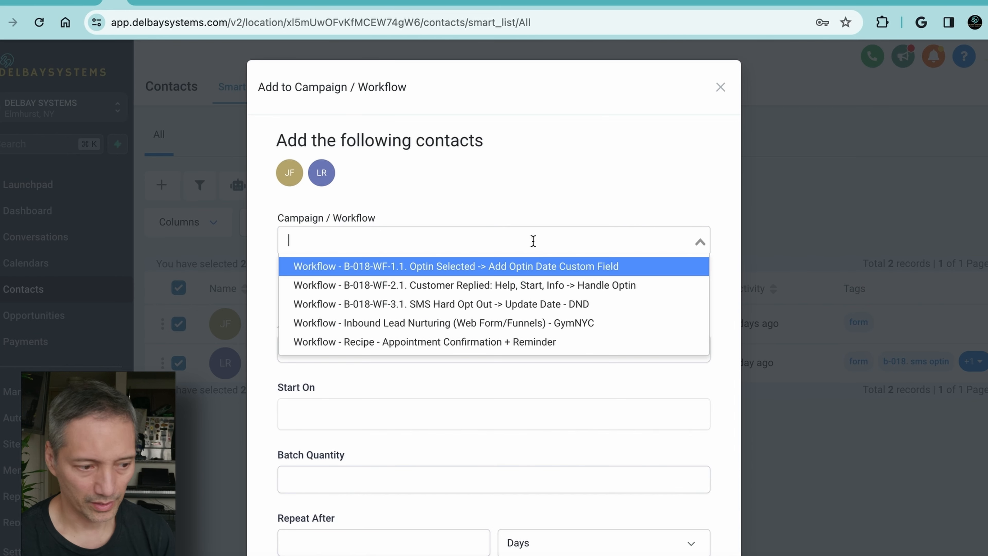
left_click(573, 325)
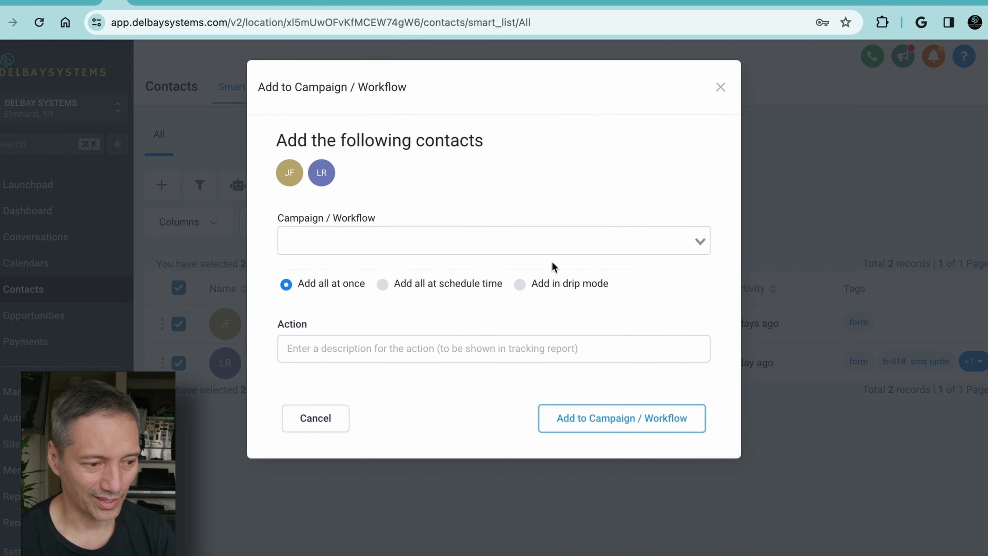
left_click(548, 242)
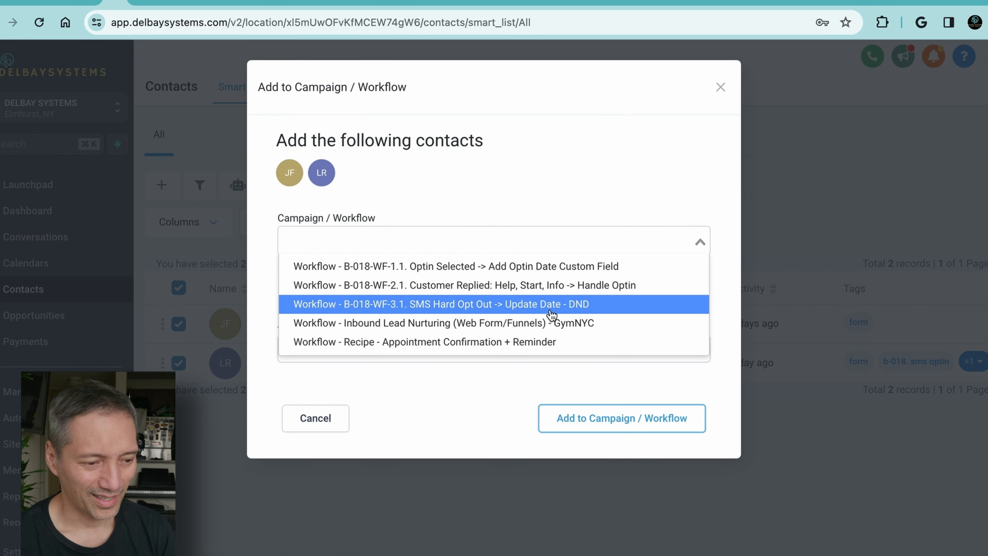
left_click(554, 323)
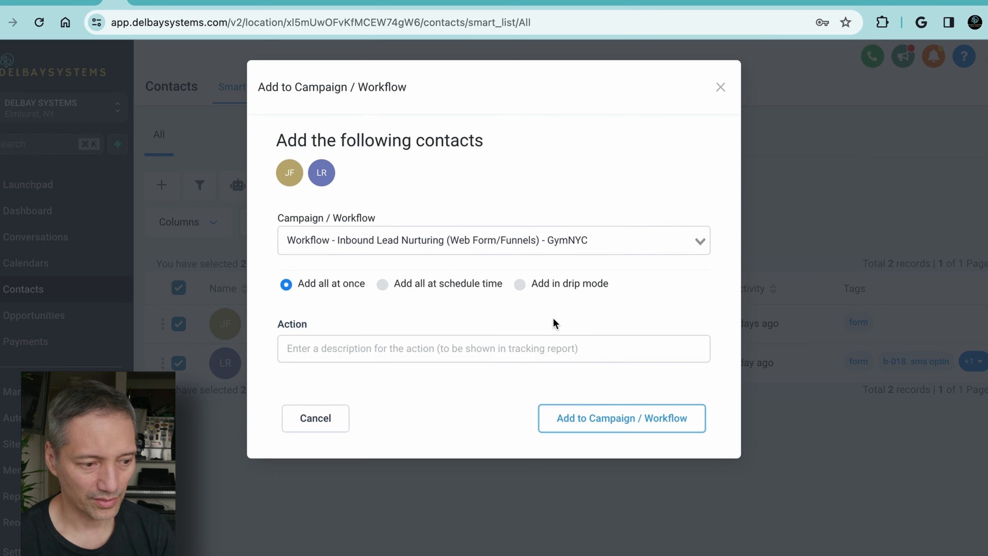
left_click(521, 284)
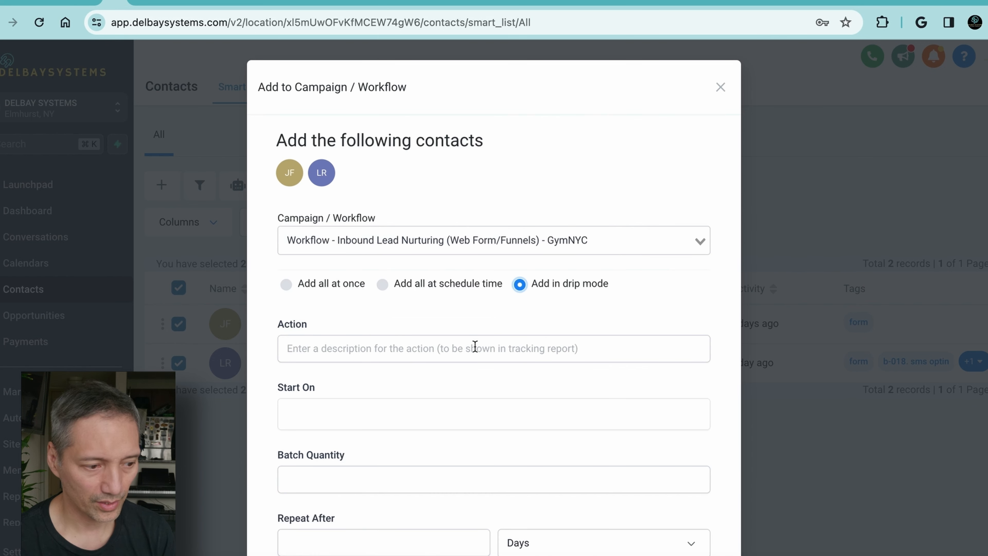
Enter dr as the action description and set the drip start to Mon, Feb 12, 2024 4:06 PM
left_click(474, 346)
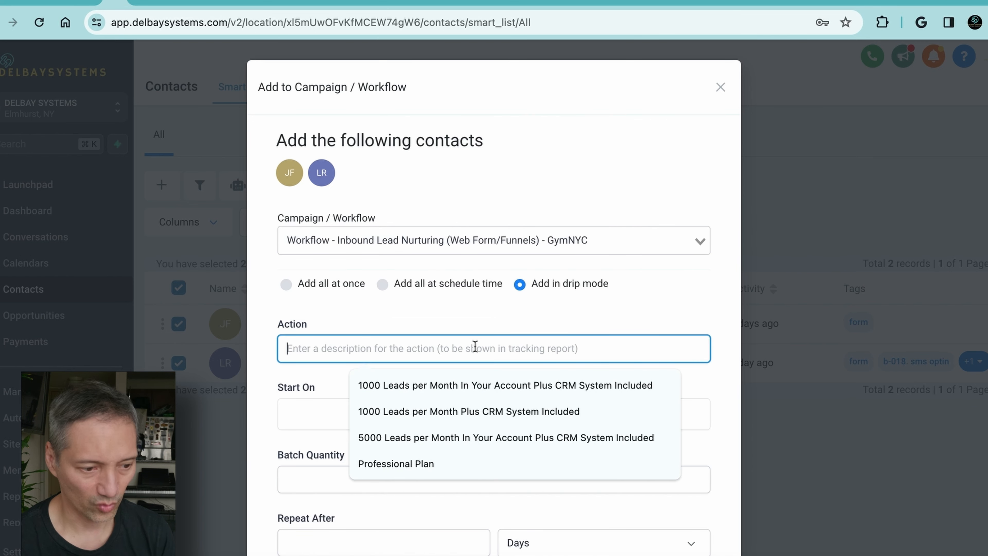
type("dr")
left_click(468, 414)
left_click(322, 292)
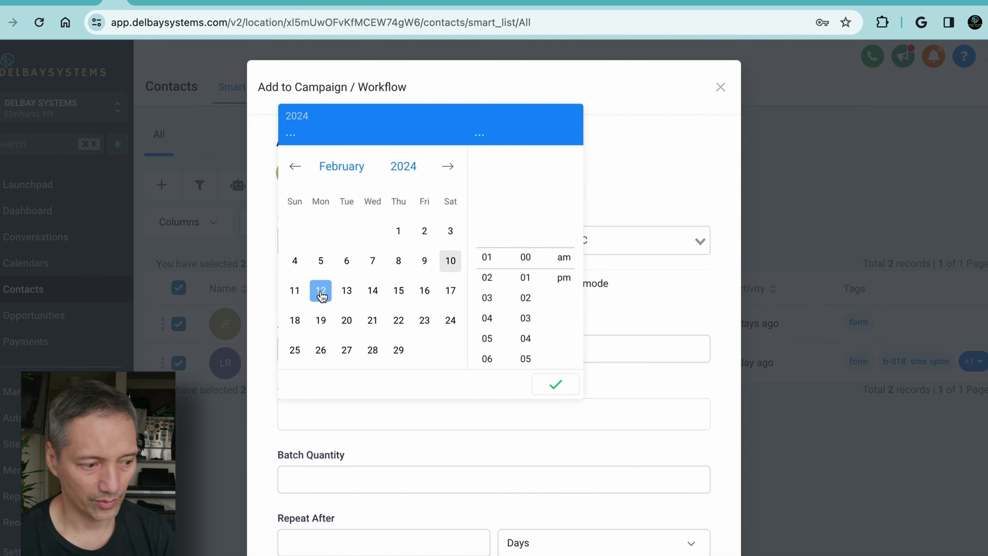
left_click(321, 292)
Set the drip batch quantity to 10000 and the repeat interval to 1 minute
left_click(364, 477)
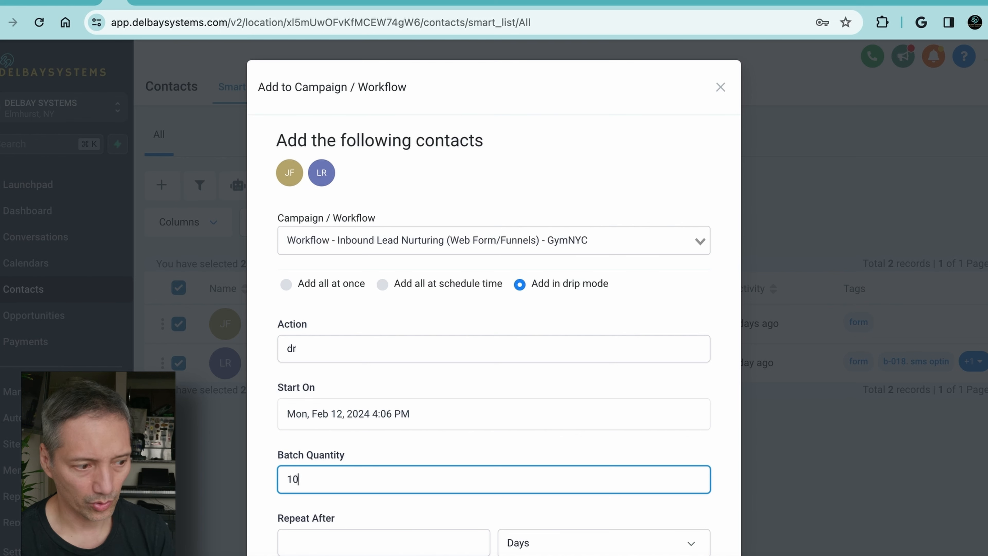
left_click(371, 539)
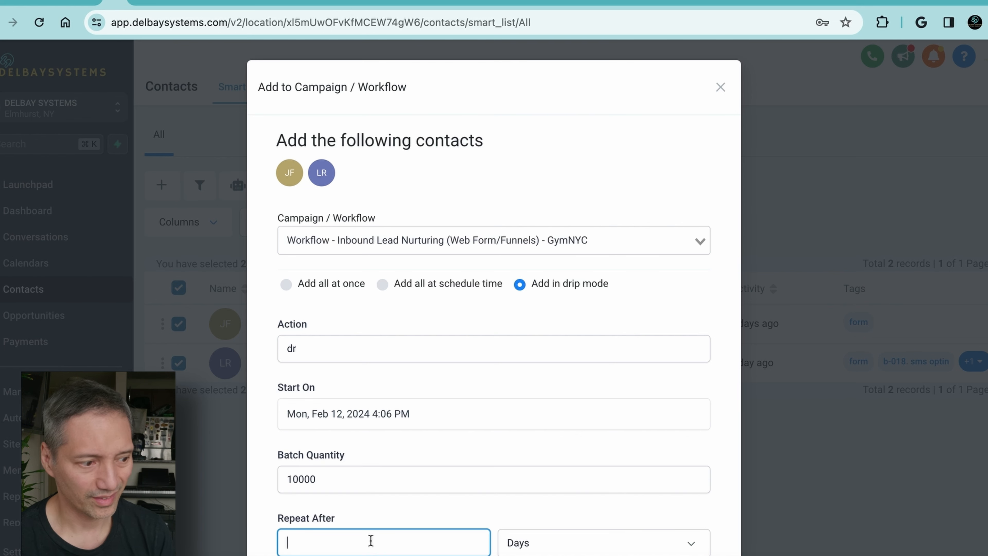
left_click(545, 549)
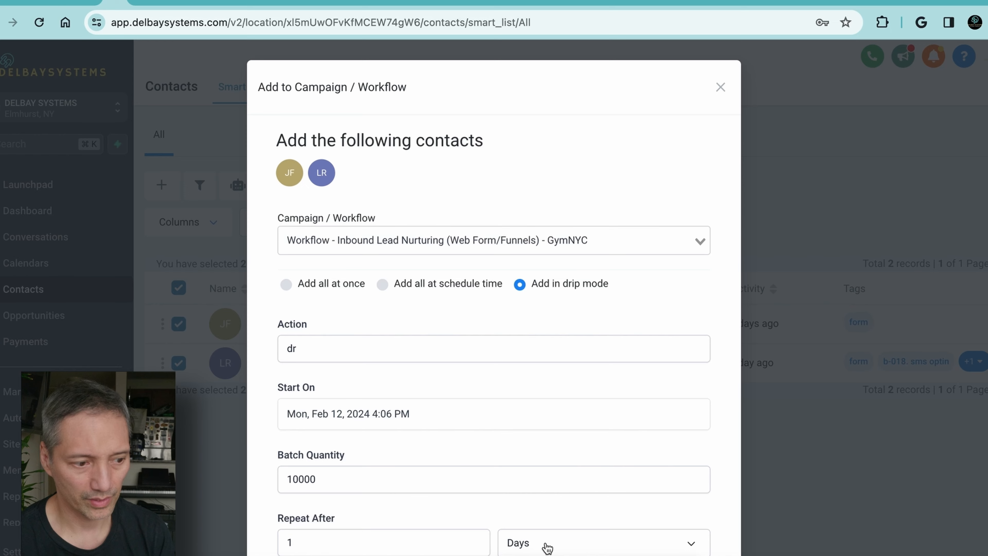
left_click(546, 544)
scroll(544, 506, "down", 4)
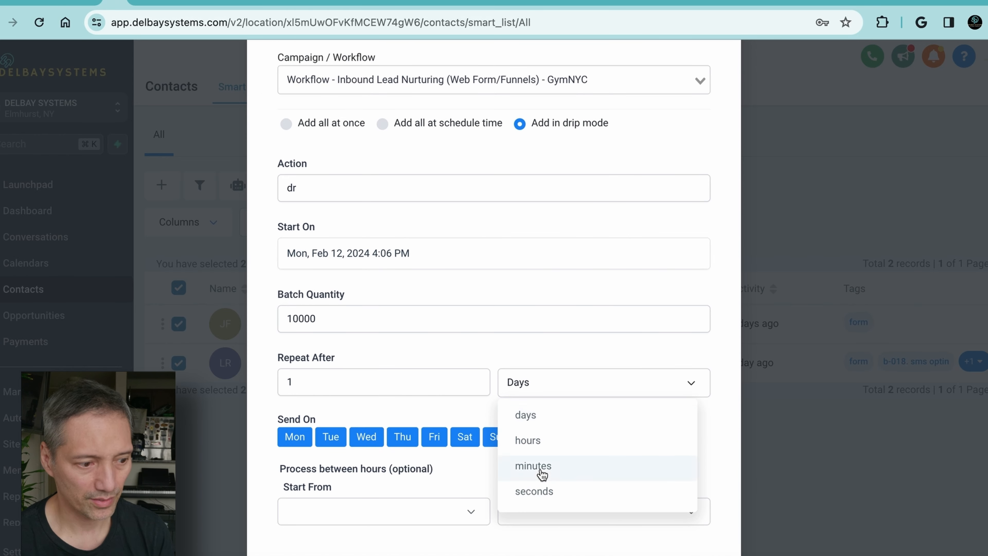
left_click(542, 471)
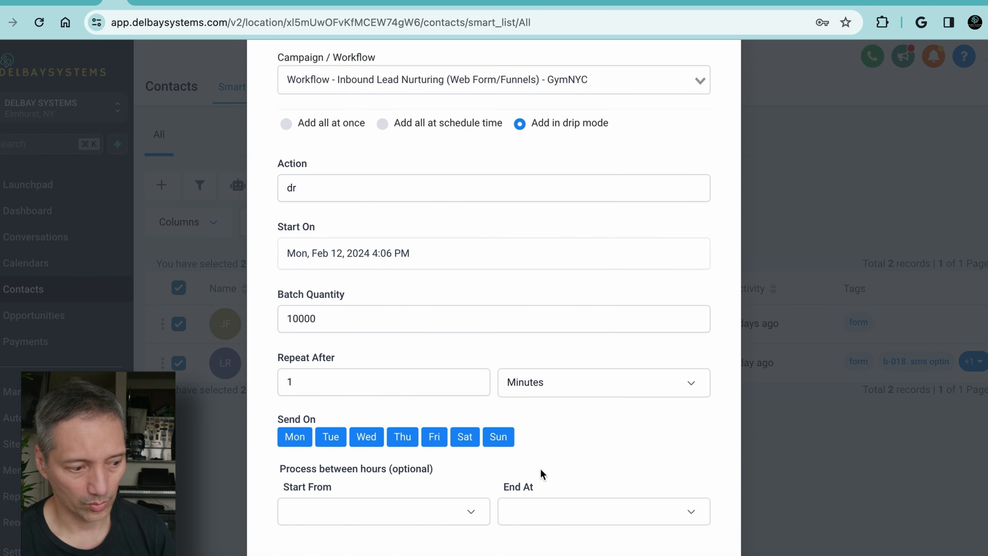
Open the start time choices for the drip's optional processing hours
left_click(467, 513)
scroll(468, 517, "down", 2)
scroll(468, 523, "down", 6)
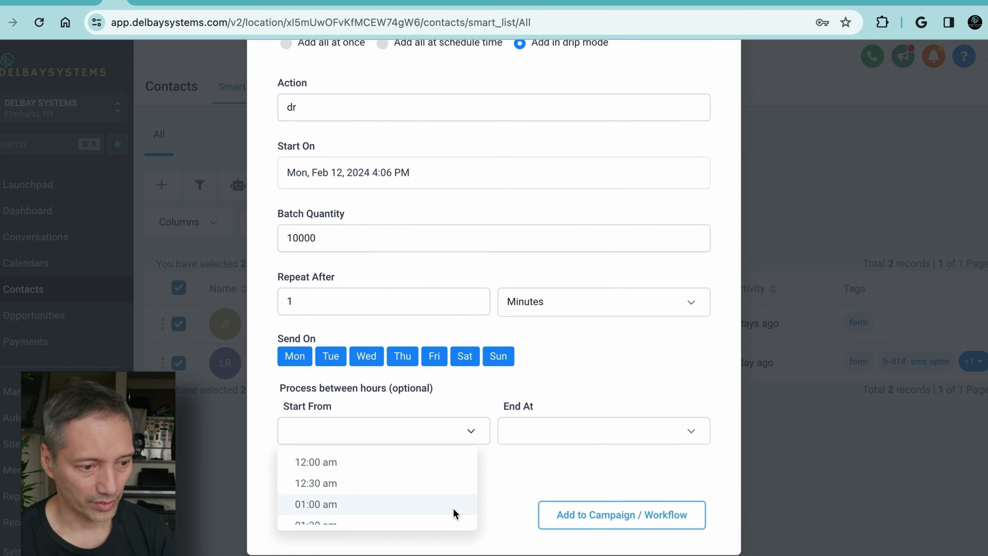